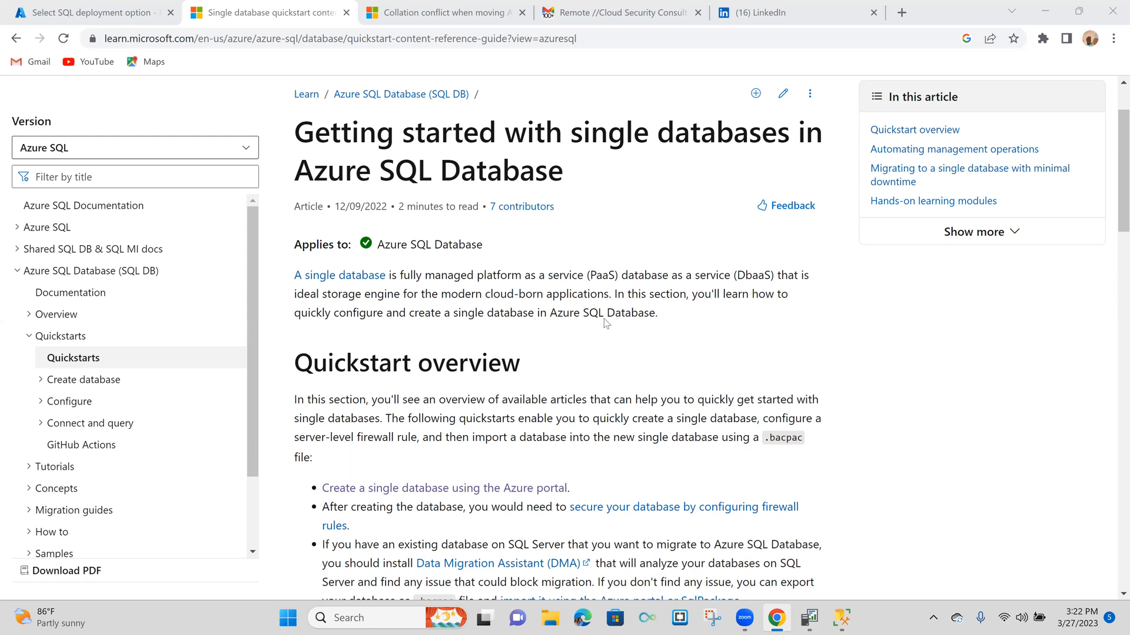
- Read through the Azure SQL Database single-database quickstart article, including the sections on automation, minimal-downtime migration and learning modules
click(725, 340)
scroll(727, 345, down, 1)
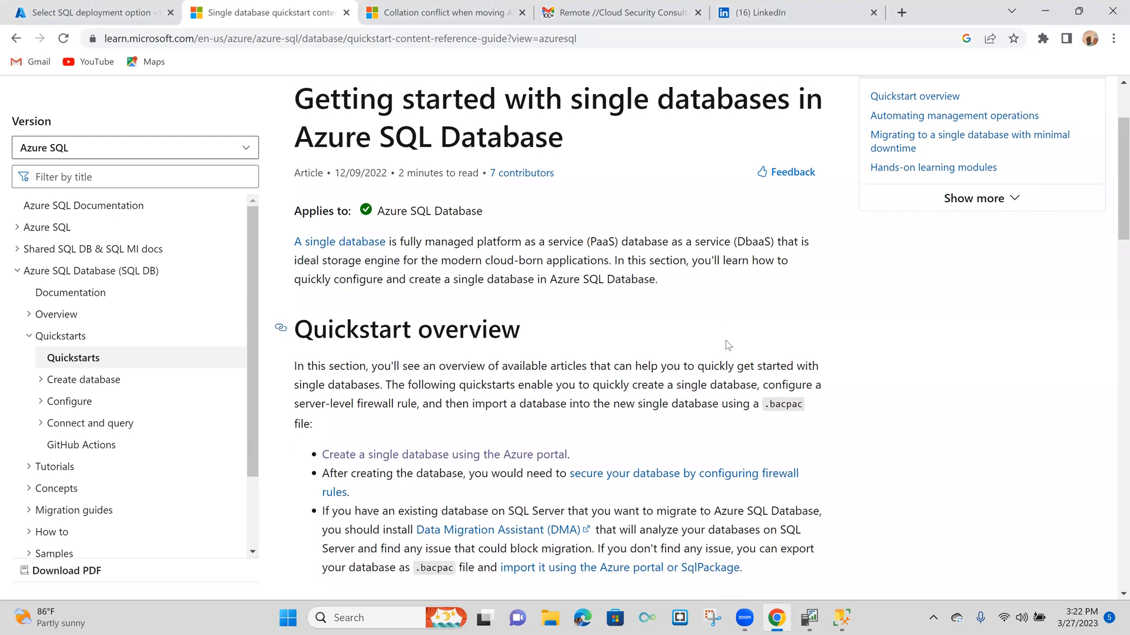
scroll(727, 345, down, 1)
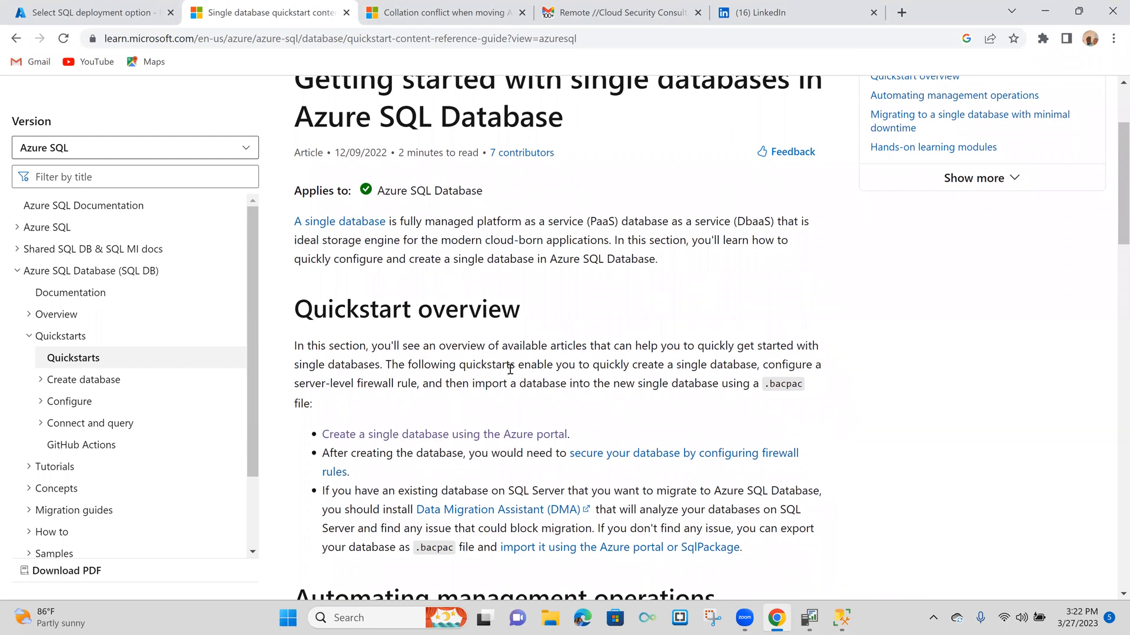
scroll(509, 368, down, 1)
scroll(509, 369, down, 1)
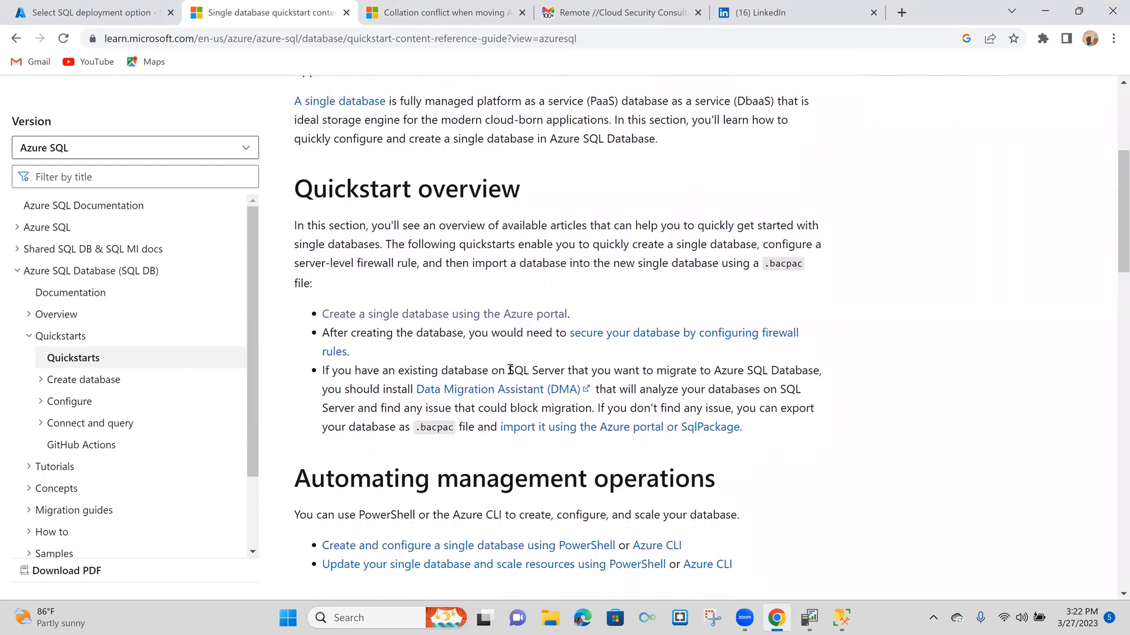
scroll(509, 368, down, 1)
scroll(510, 369, up, 1)
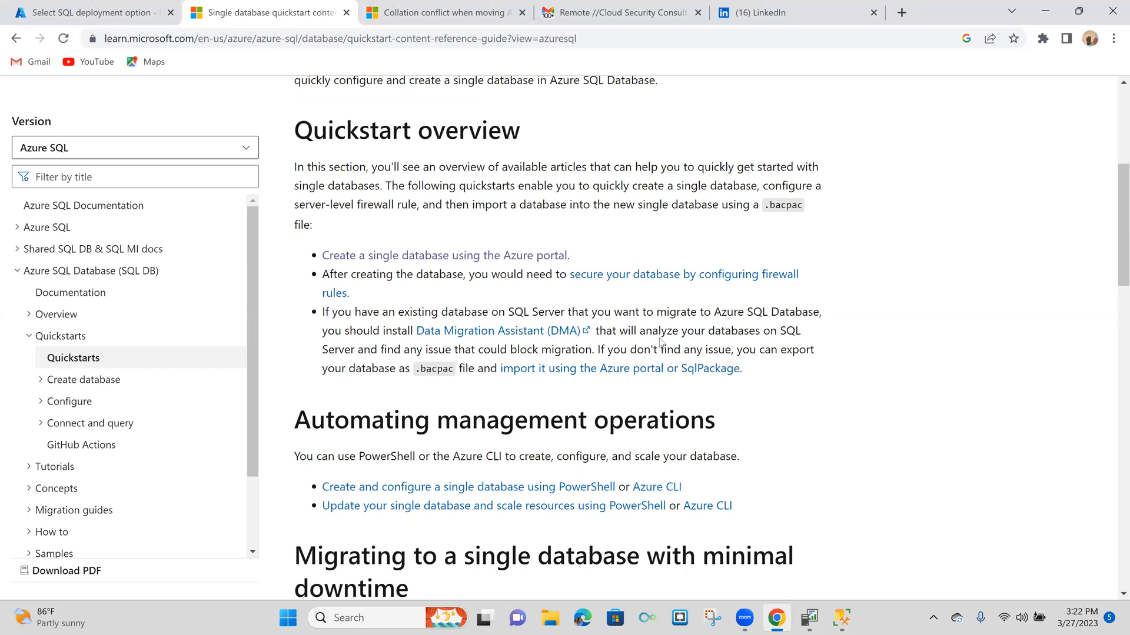
scroll(585, 403, down, 3)
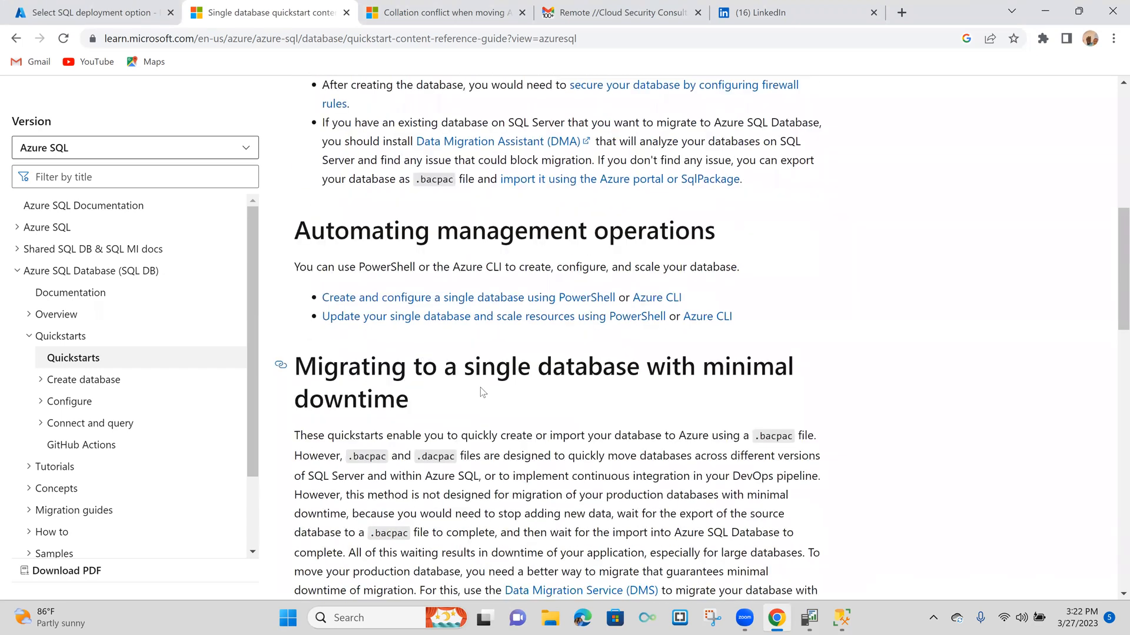
scroll(482, 392, down, 2)
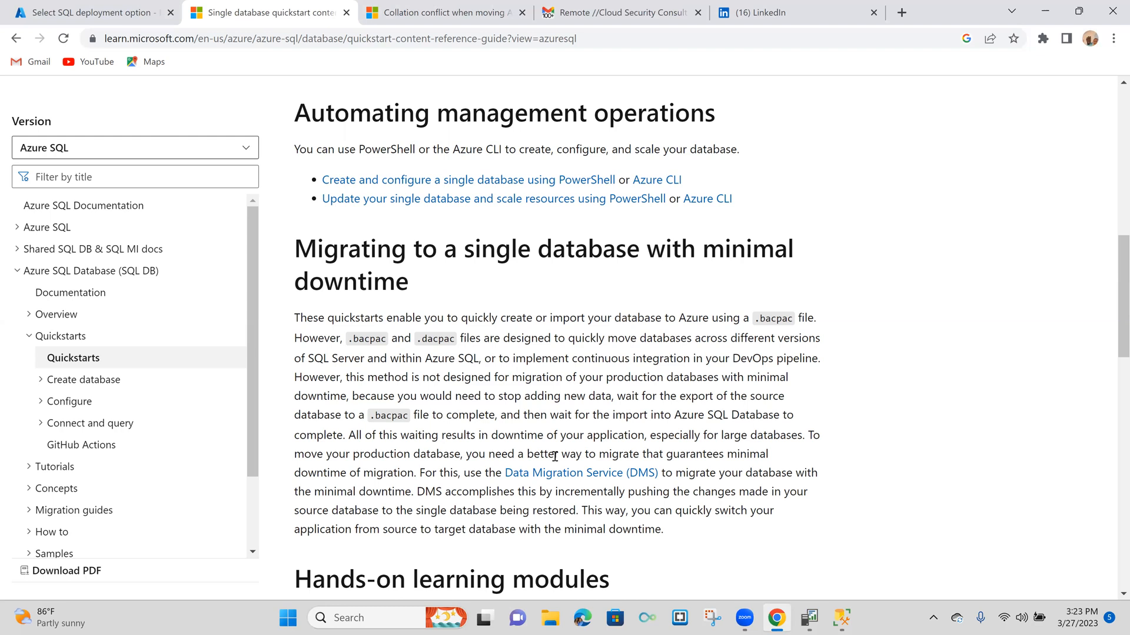
scroll(555, 457, down, 3)
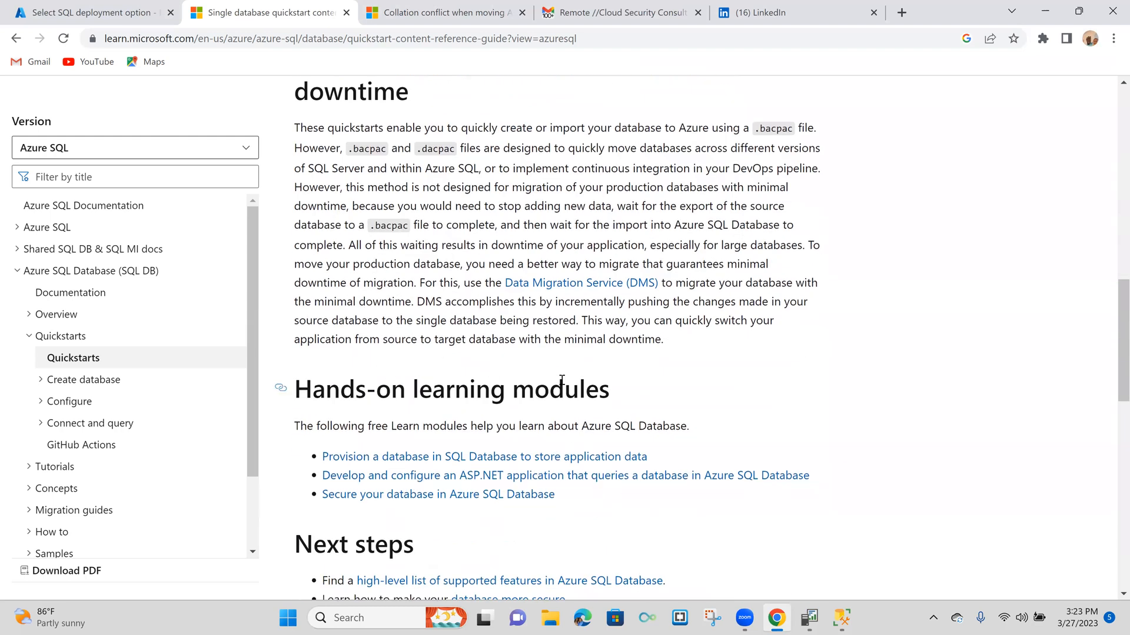
scroll(628, 404, down, 3)
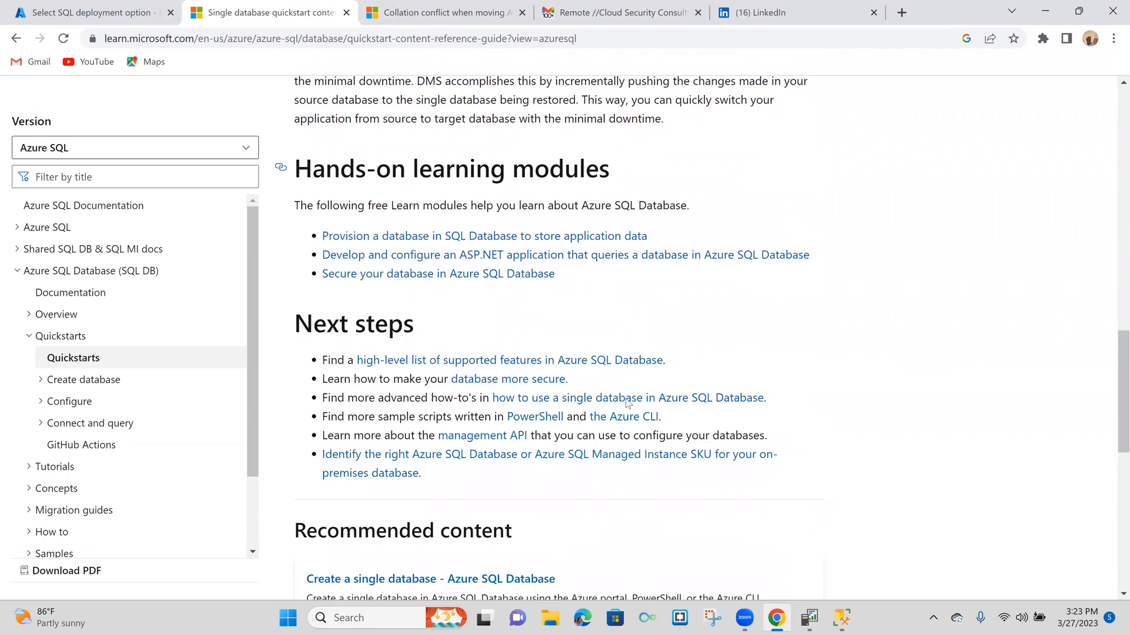
scroll(627, 404, down, 4)
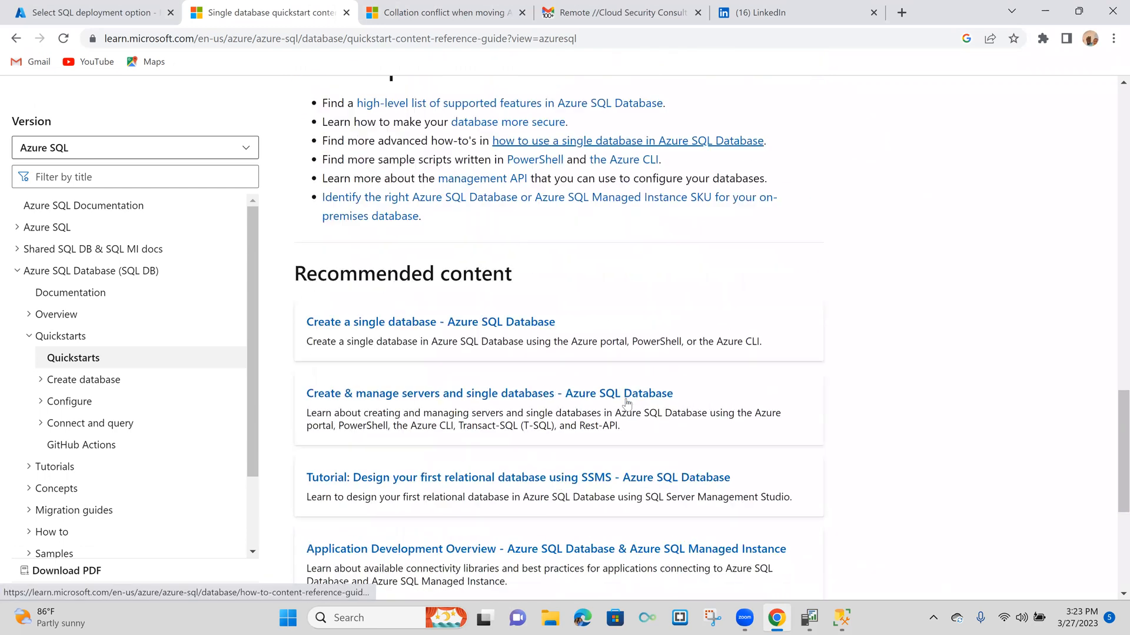
scroll(627, 403, up, 1)
scroll(627, 404, up, 8)
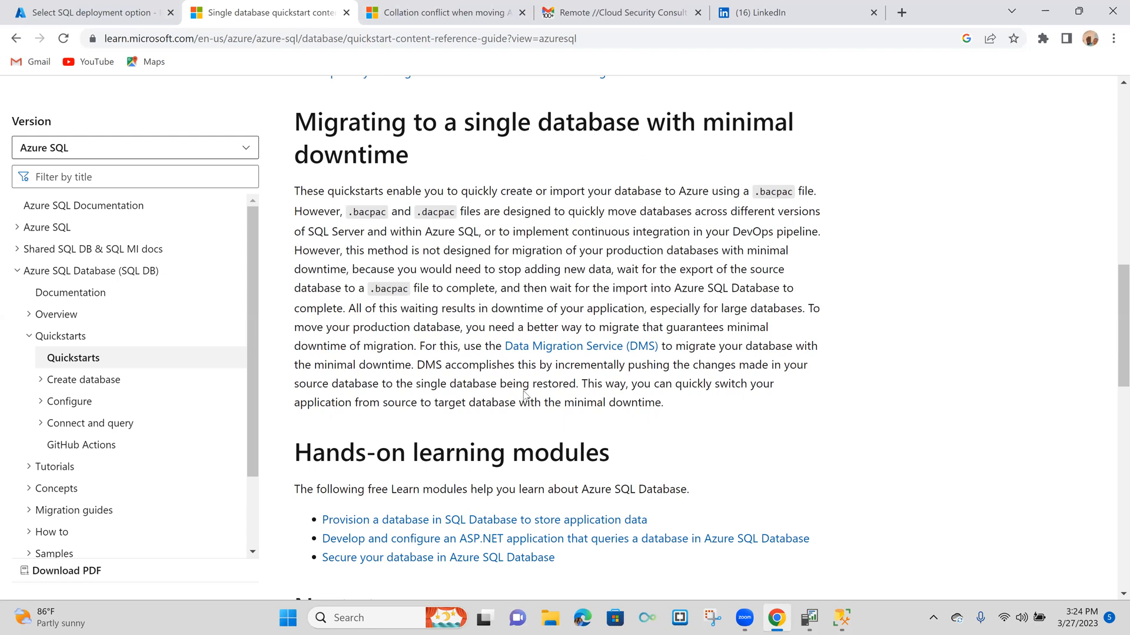
- Switch to the Azure portal and start creating a SQL database with the resource type Single database
click(86, 10)
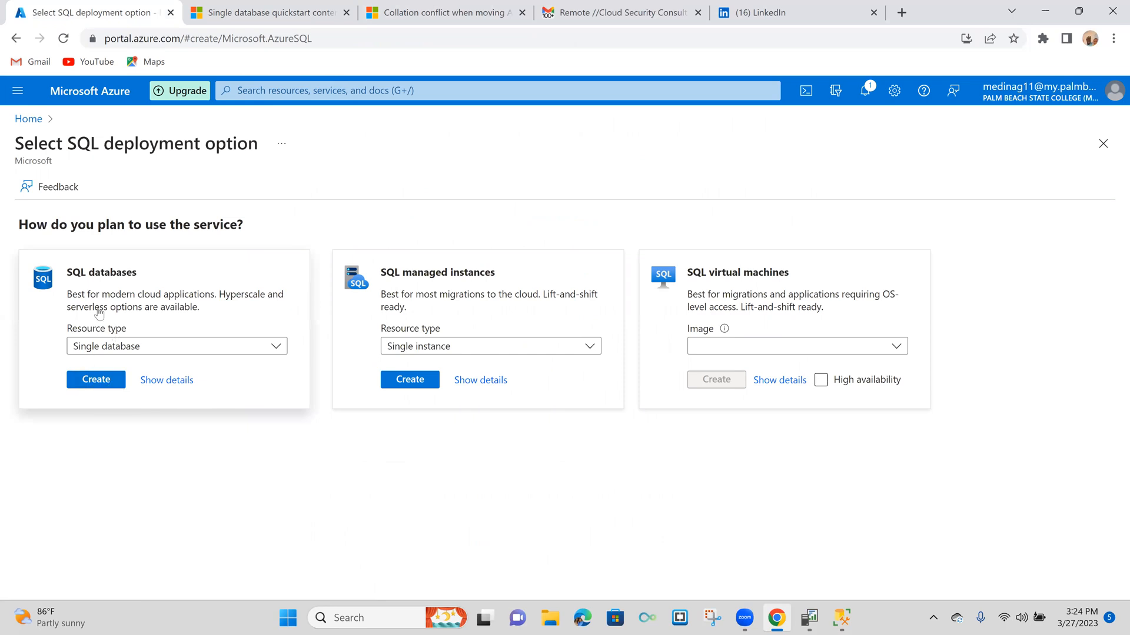
drag(149, 474, 141, 470)
click(280, 350)
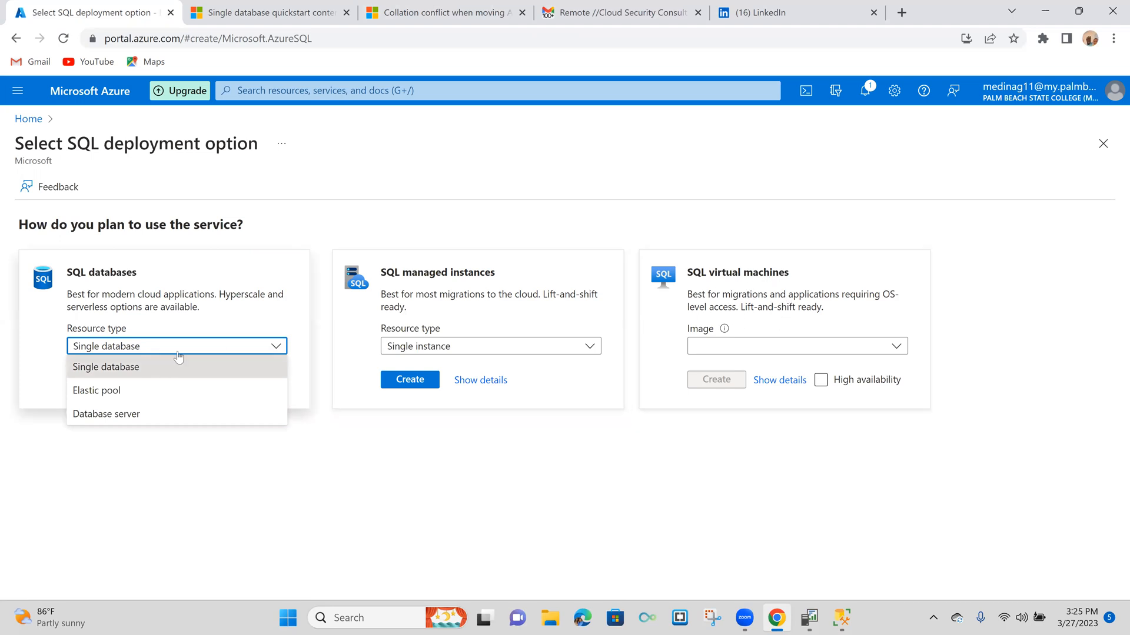
click(177, 372)
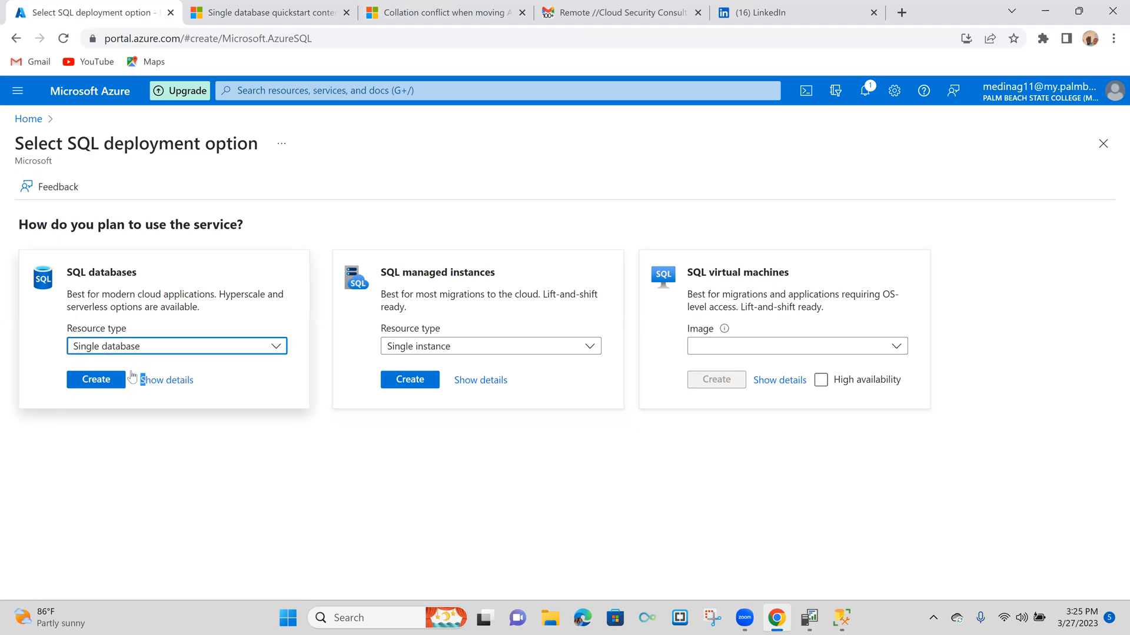
click(119, 383)
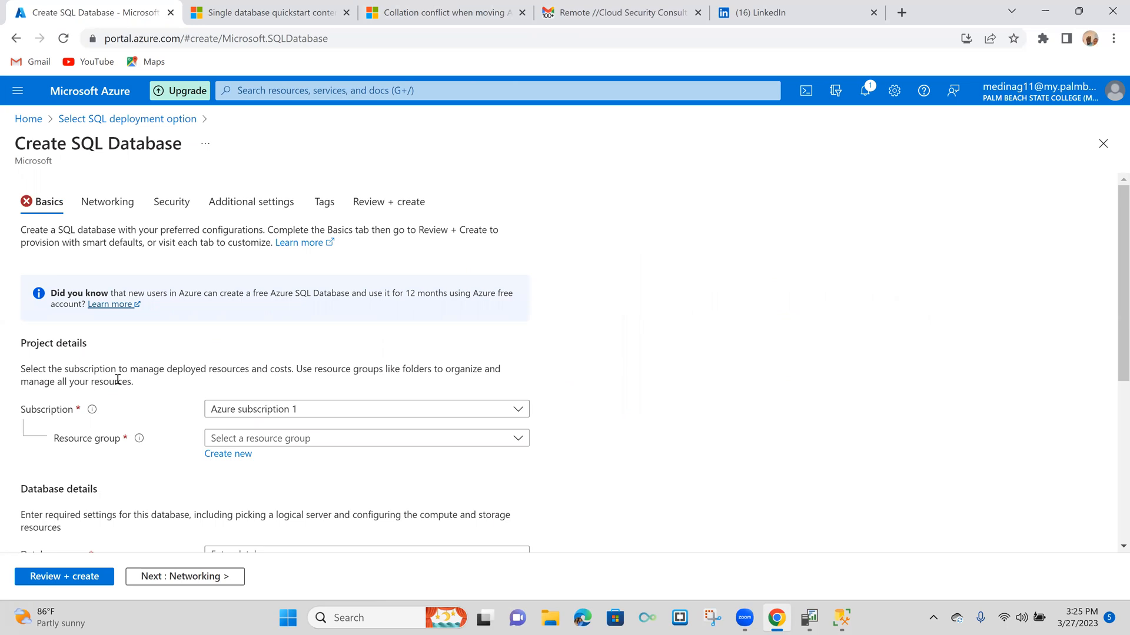
- Create a new resource group named RG1 for the database
click(219, 459)
text(RG1)
click(244, 419)
- Enter SQLDB1 as the database name
scroll(308, 442, down, 3)
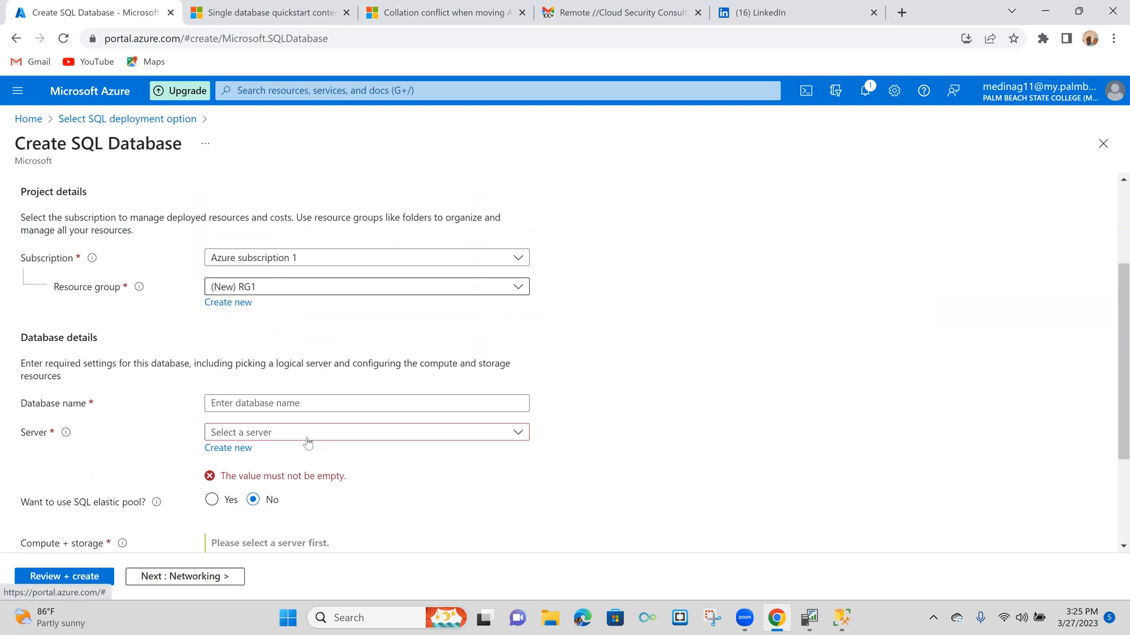
click(295, 403)
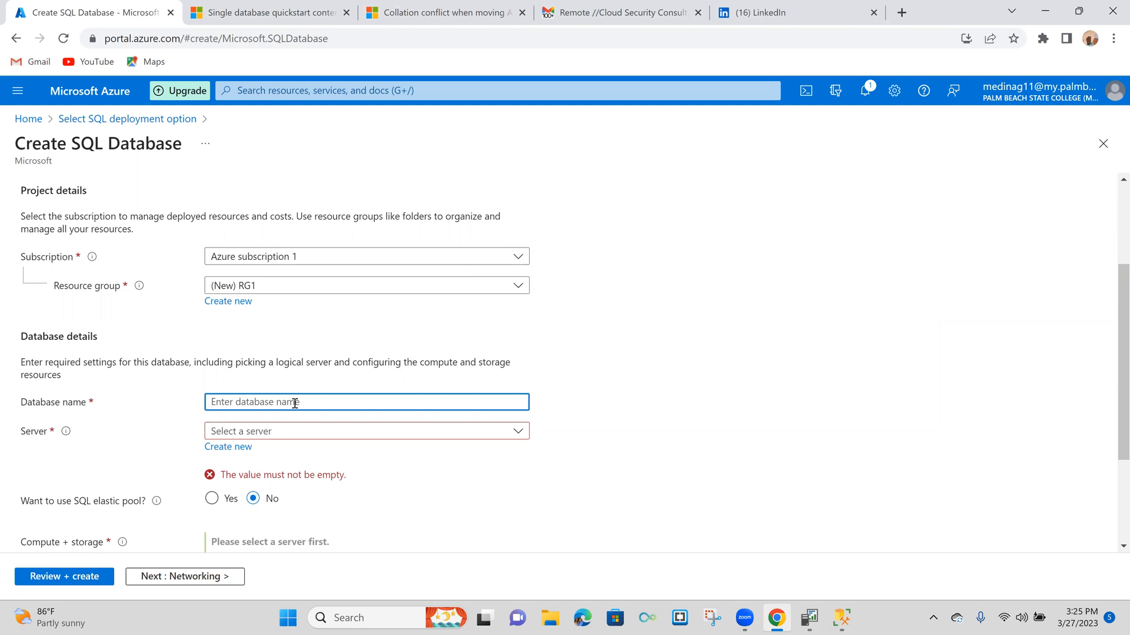
text(SQLDB)
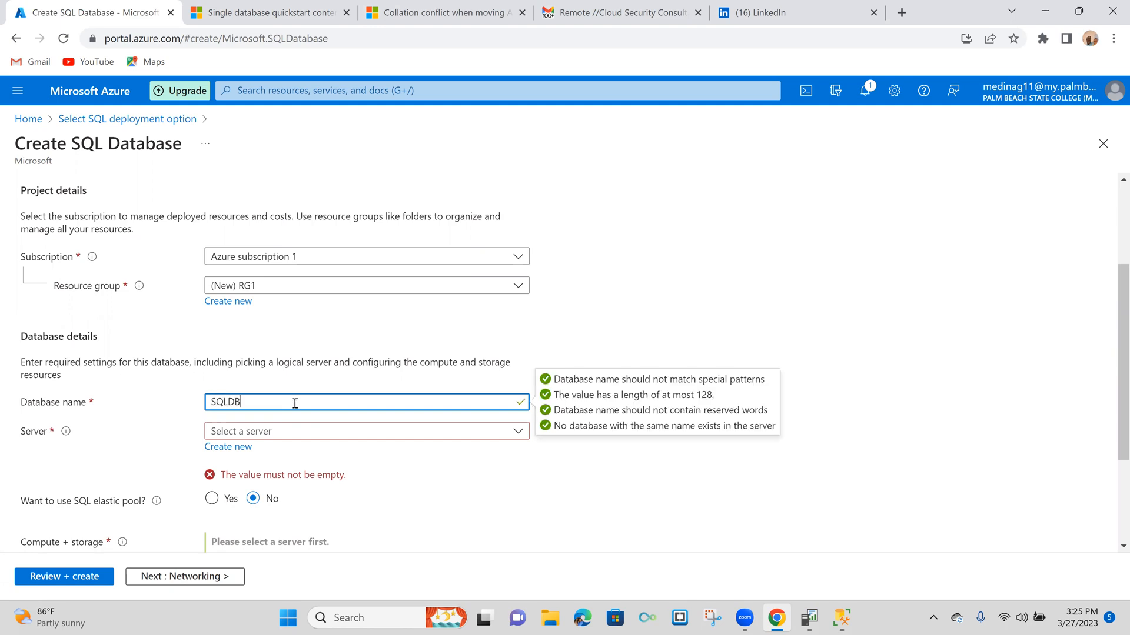
text(1)
scroll(318, 434, down, 1)
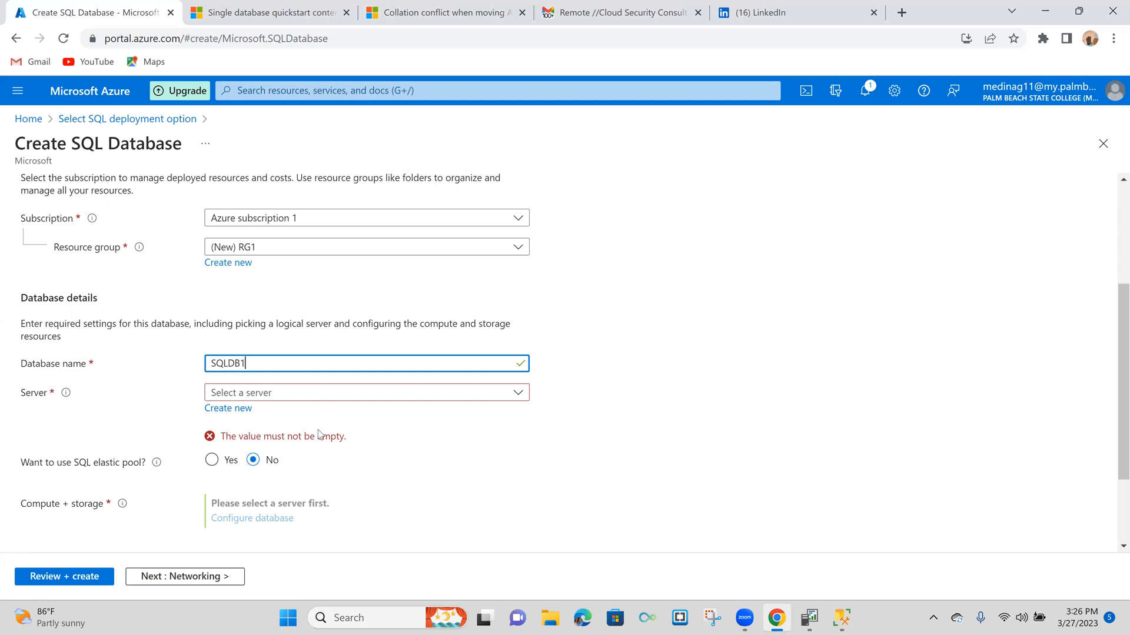
- Change the database name to mydatabase
double_click(288, 363)
key(BackSpace)
text(myda)
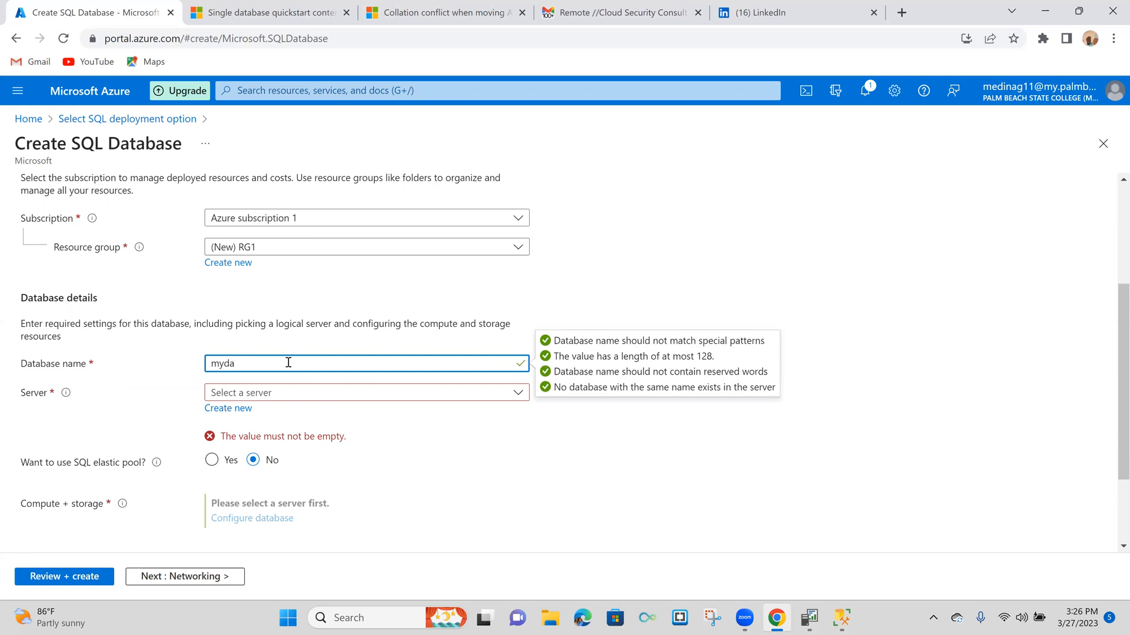
text(tabase)
- Start creating a new server for the database and enter mysqlserver as its name
click(241, 410)
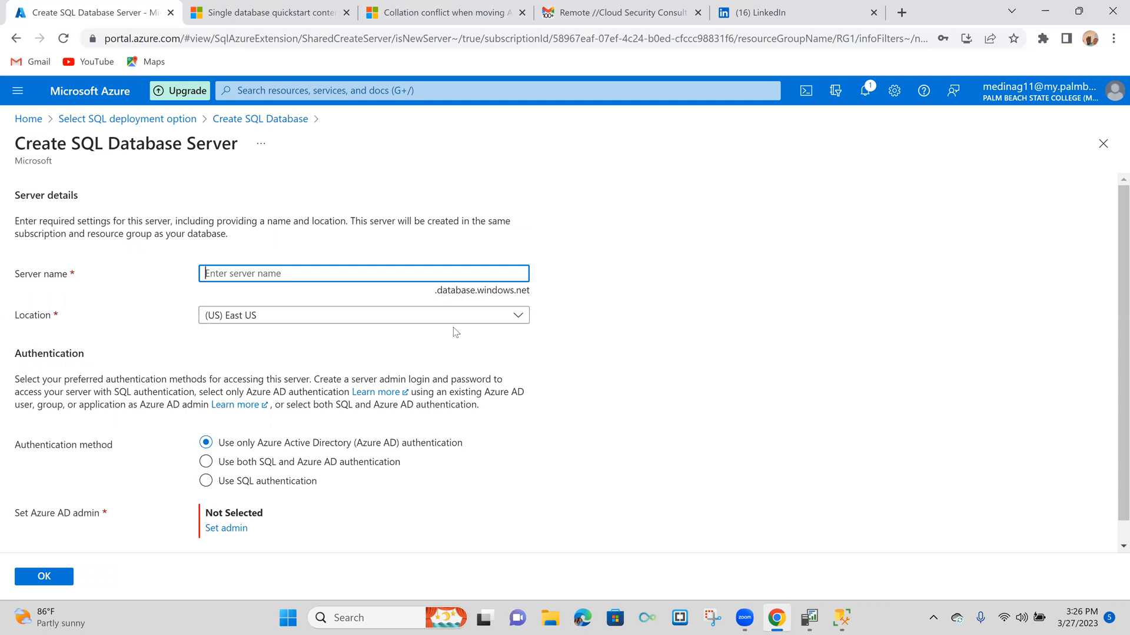
text(mysql)
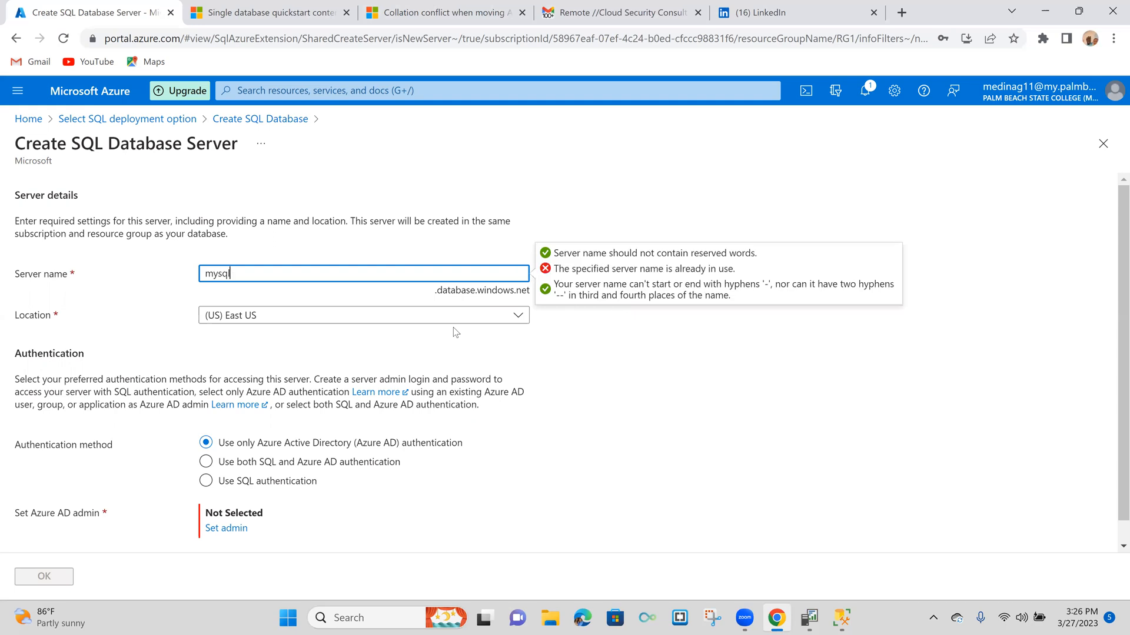
text(server)
- Choose SQL authentication for the server and enter the server admin login name
click(213, 485)
click(227, 496)
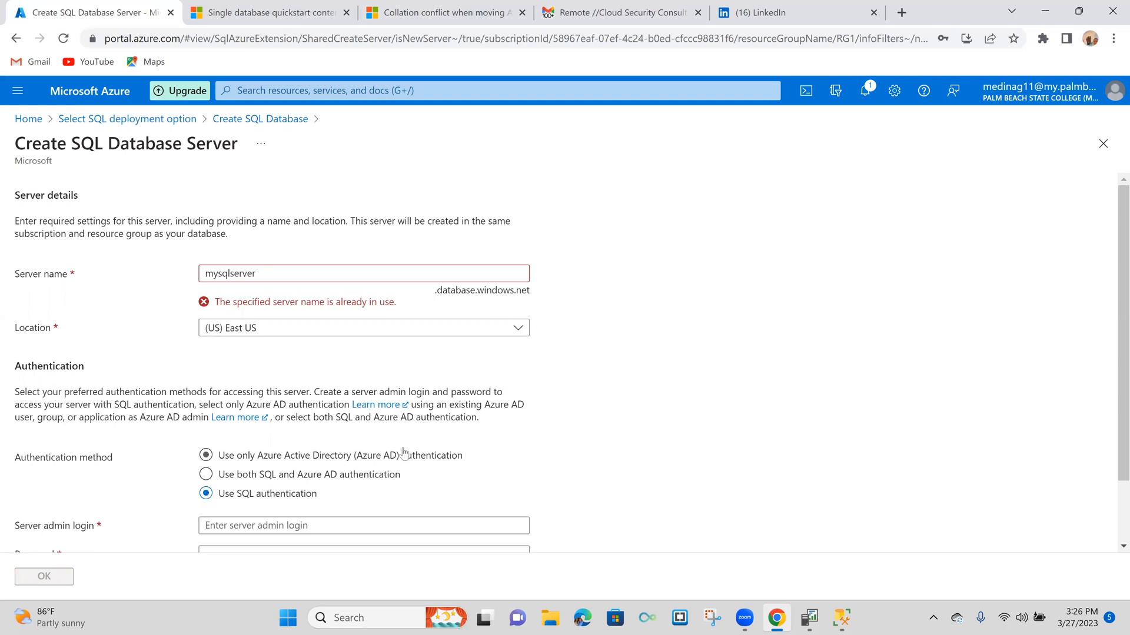
scroll(404, 453, down, 1)
click(356, 449)
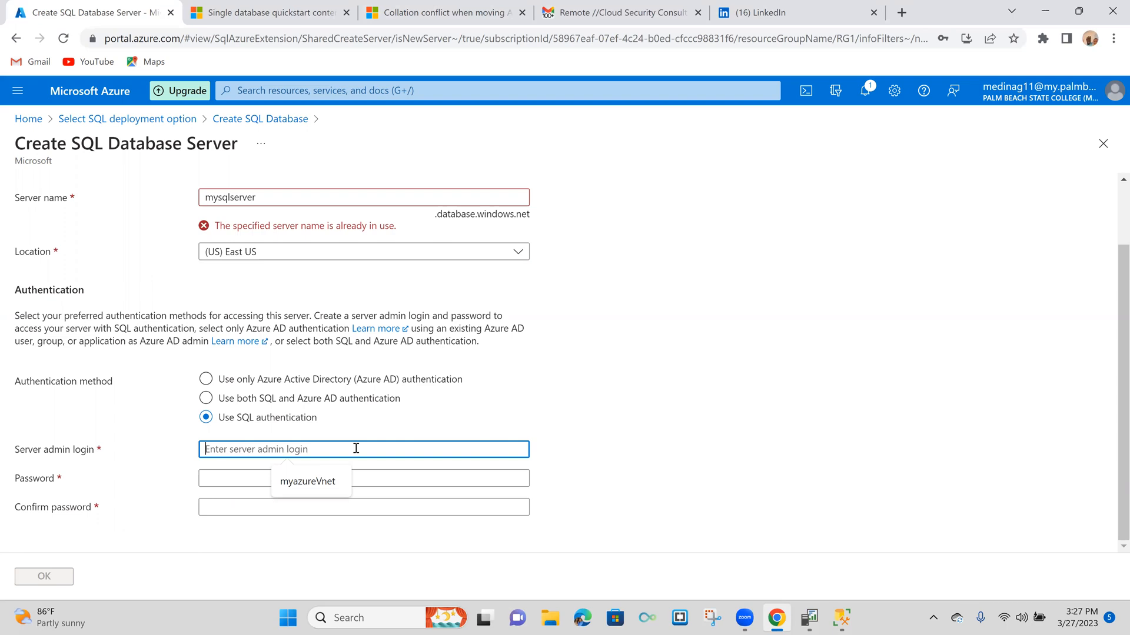
text(Karl)
key(Tab)
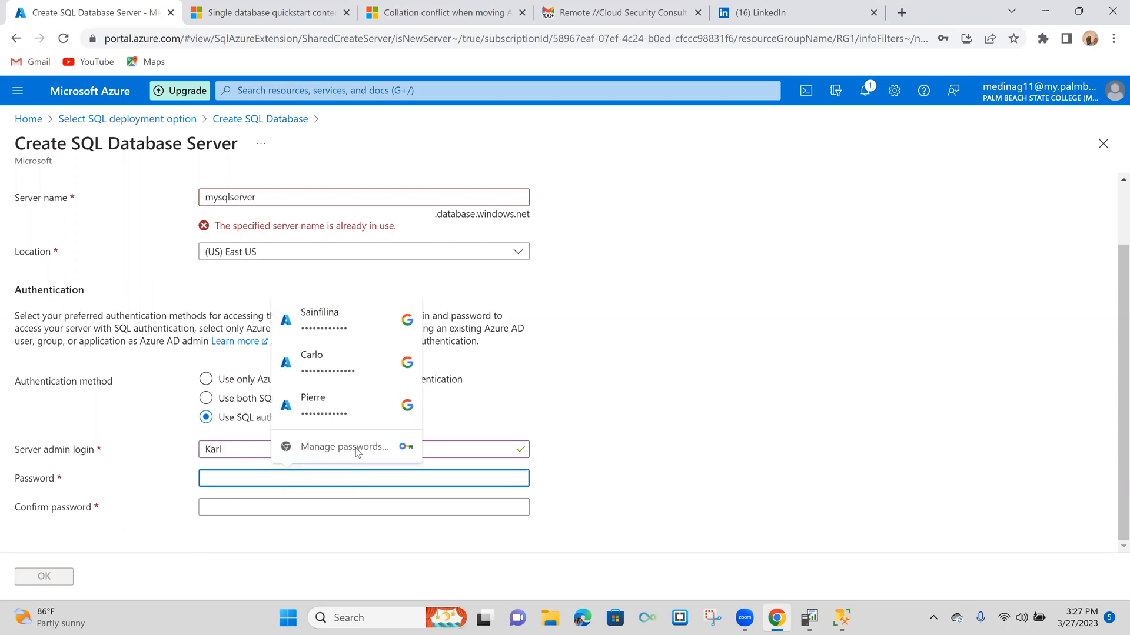
- Enter the server admin password and repeat it in the confirmation field
text(*******)
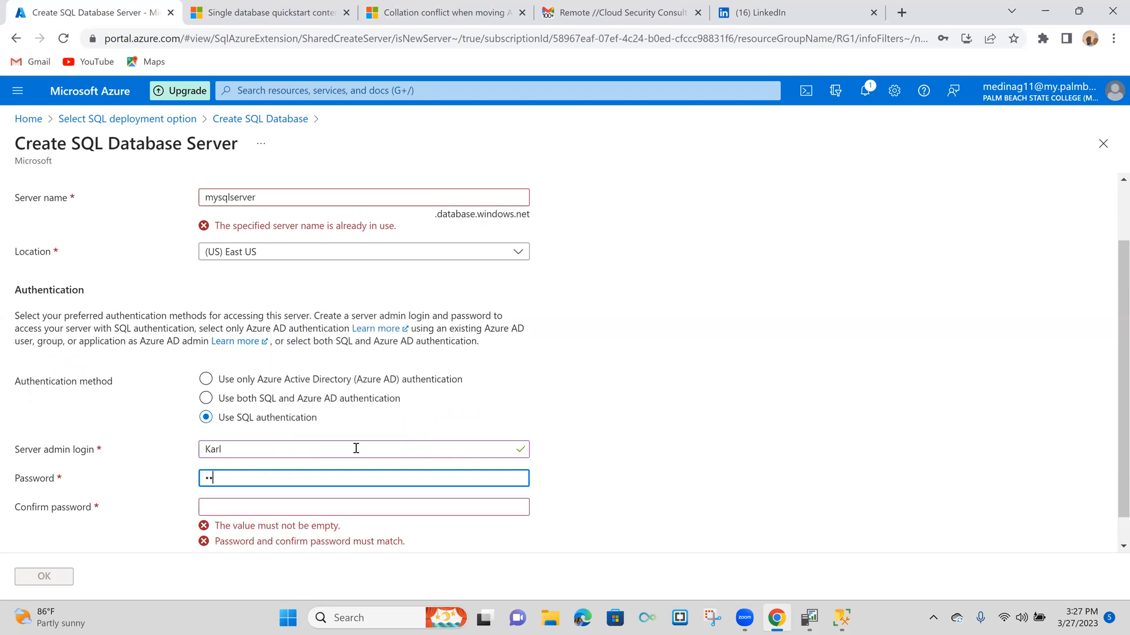
text(*****)
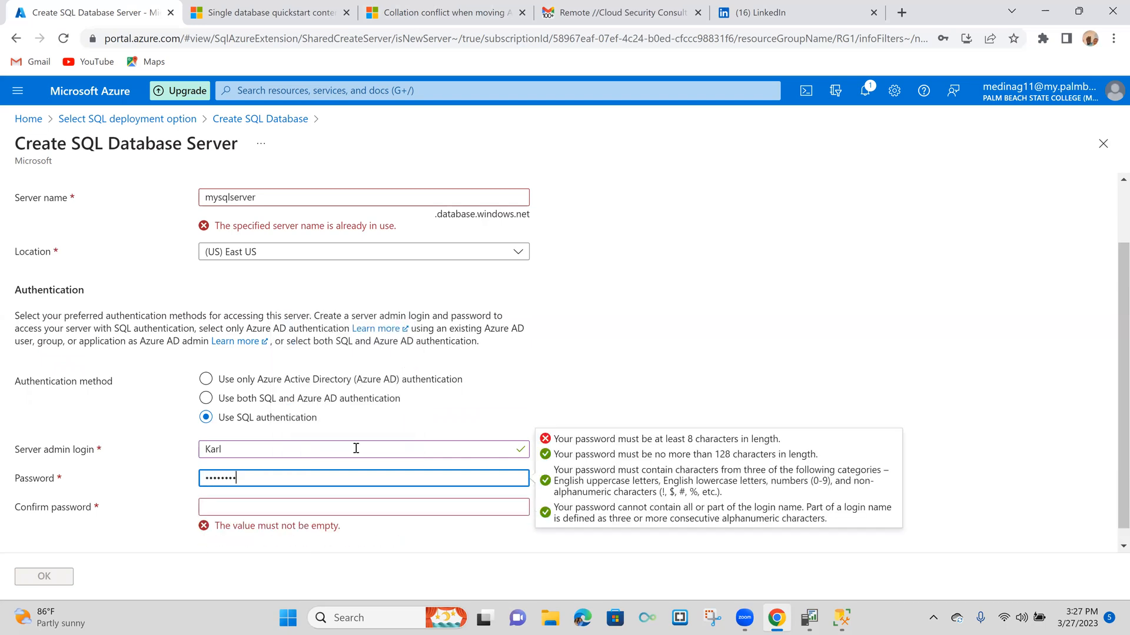
key(Tab)
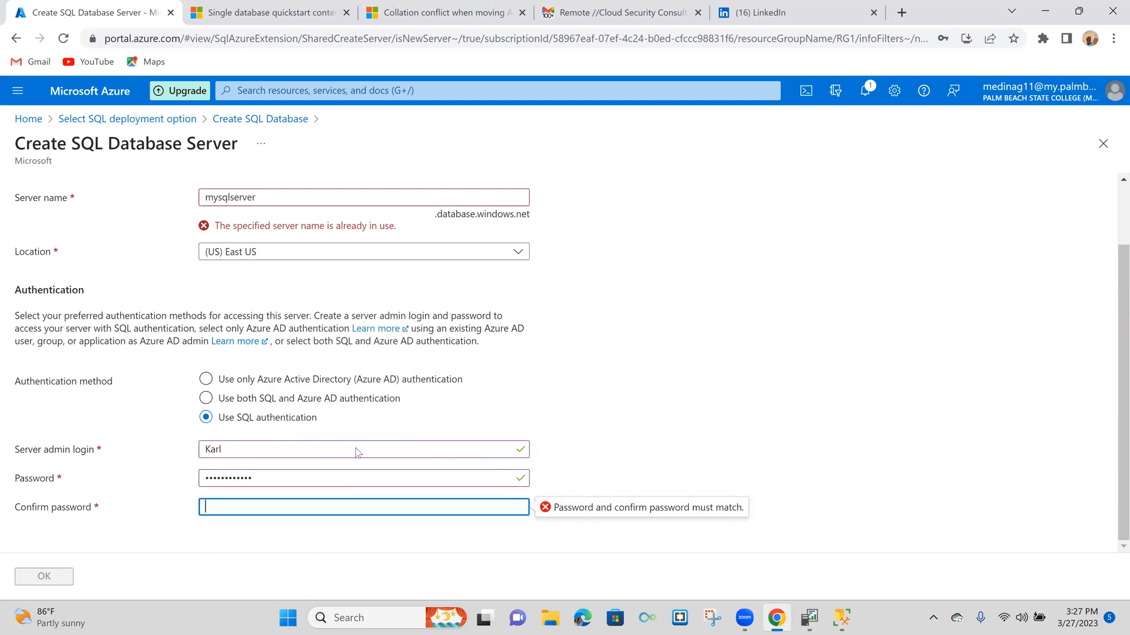
text(************)
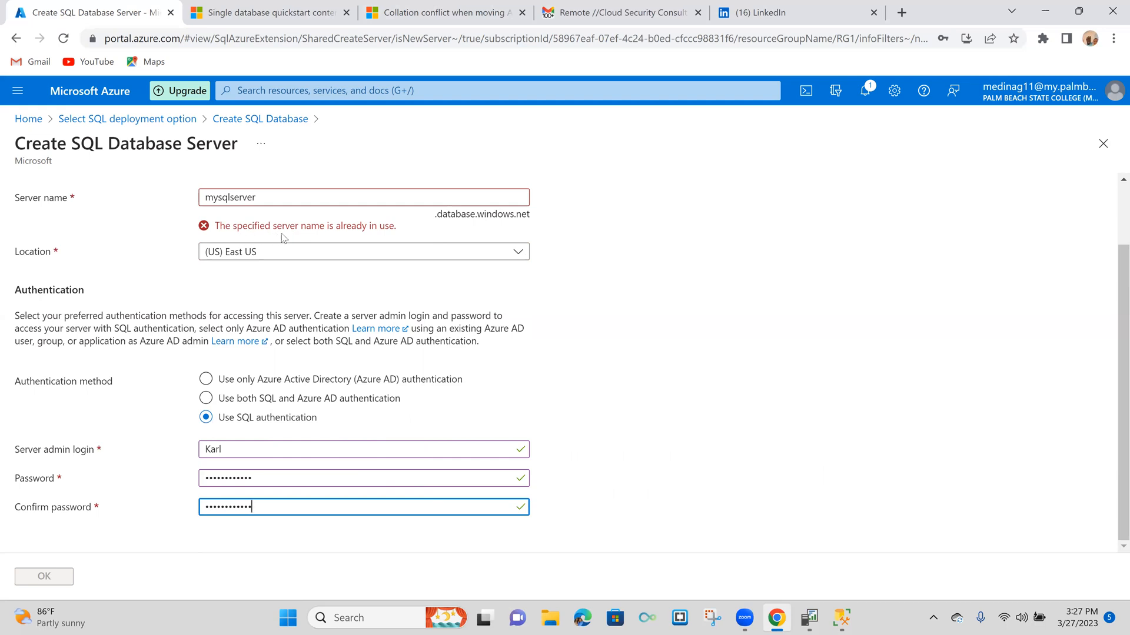
- Try mysqlserver1 and mysqlserver001 as the server name
click(281, 199)
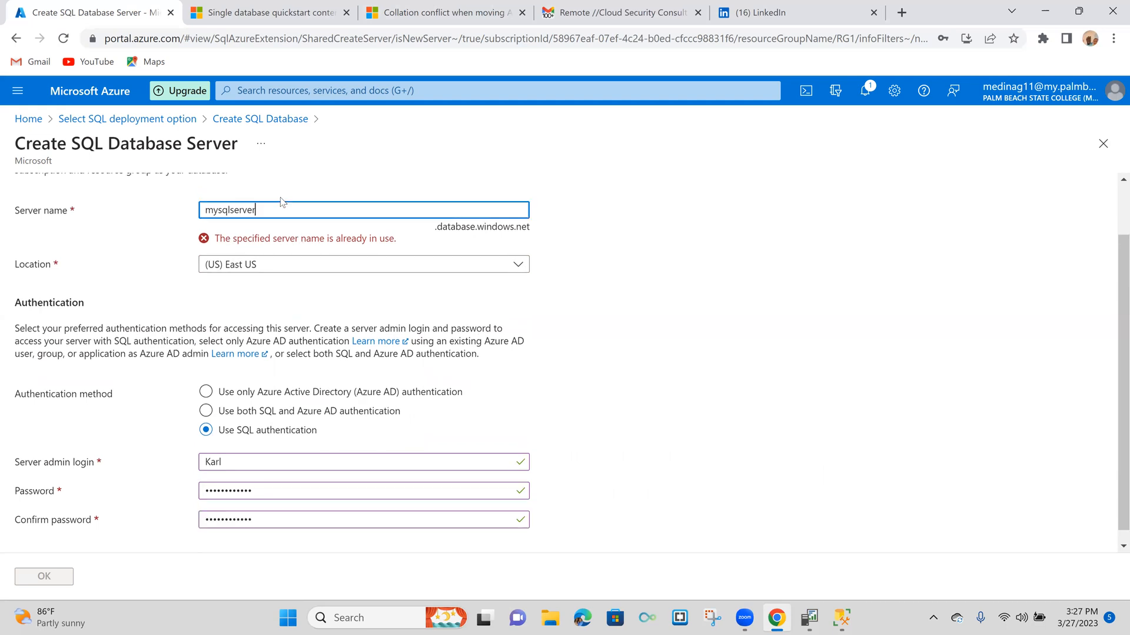
text(1)
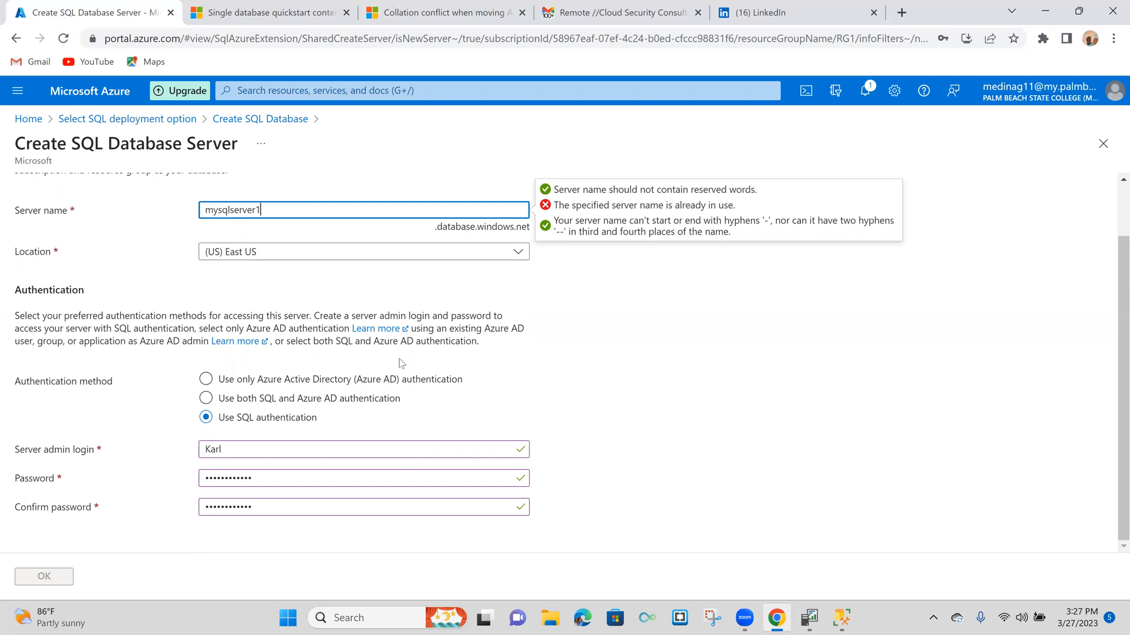
scroll(400, 362, up, 1)
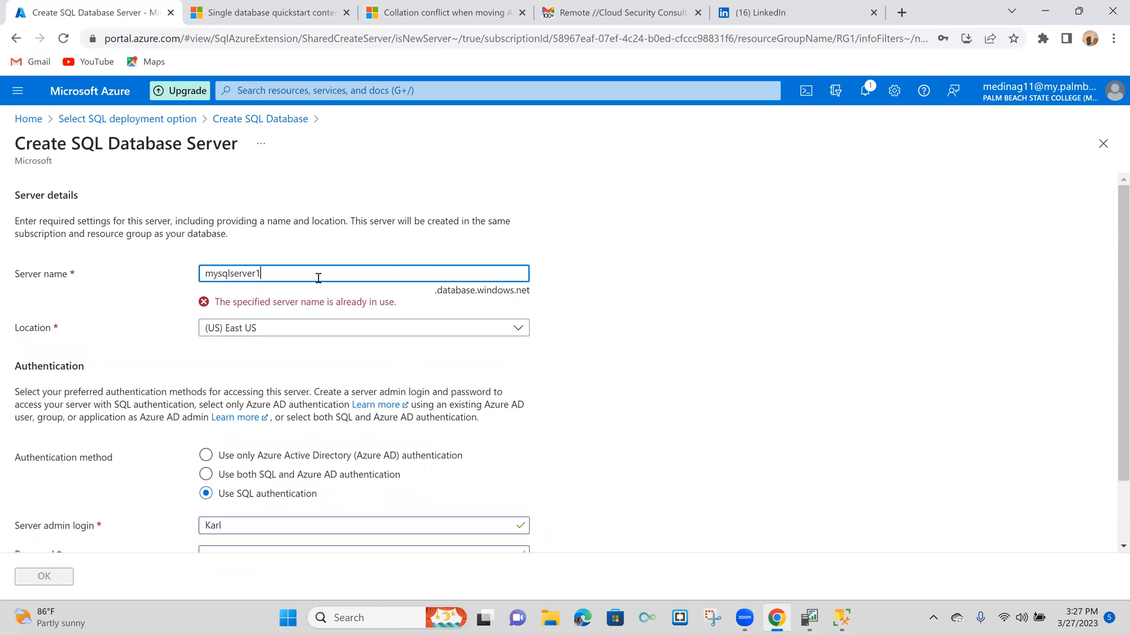
key(BackSpace)
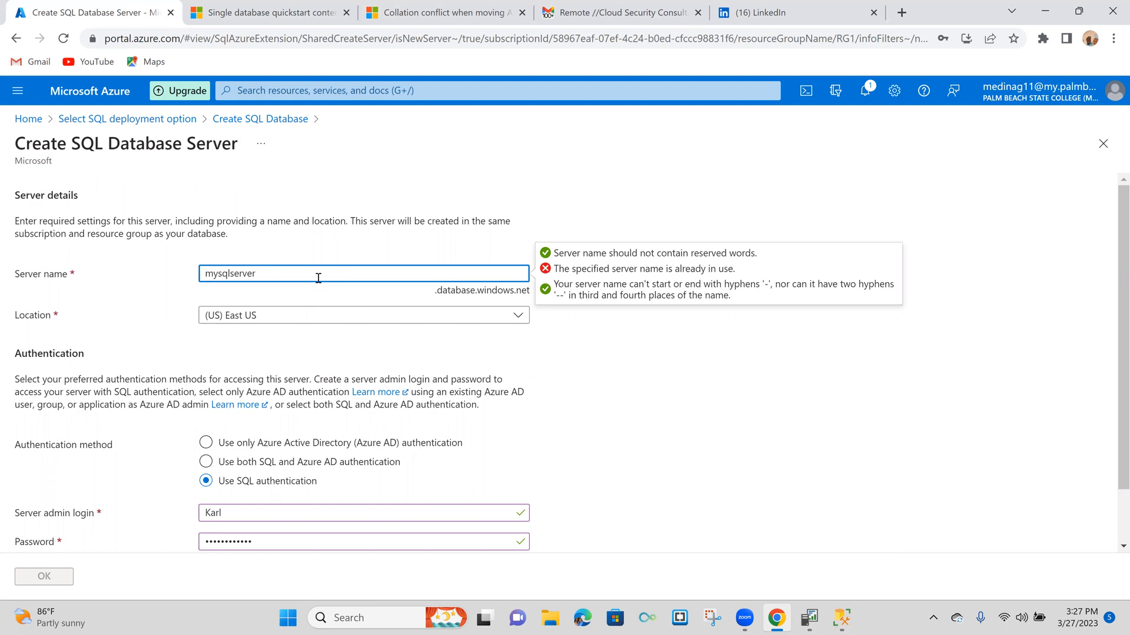
text(001)
- Try mysqlServer, with a capital S, as the server name
key(BackSpace)
key(BackSpace)
key(BackSpace)
key(BackSpace)
key(BackSpace)
key(BackSpace)
key(BackSpace)
key(BackSpace)
key(BackSpace)
text(Server)
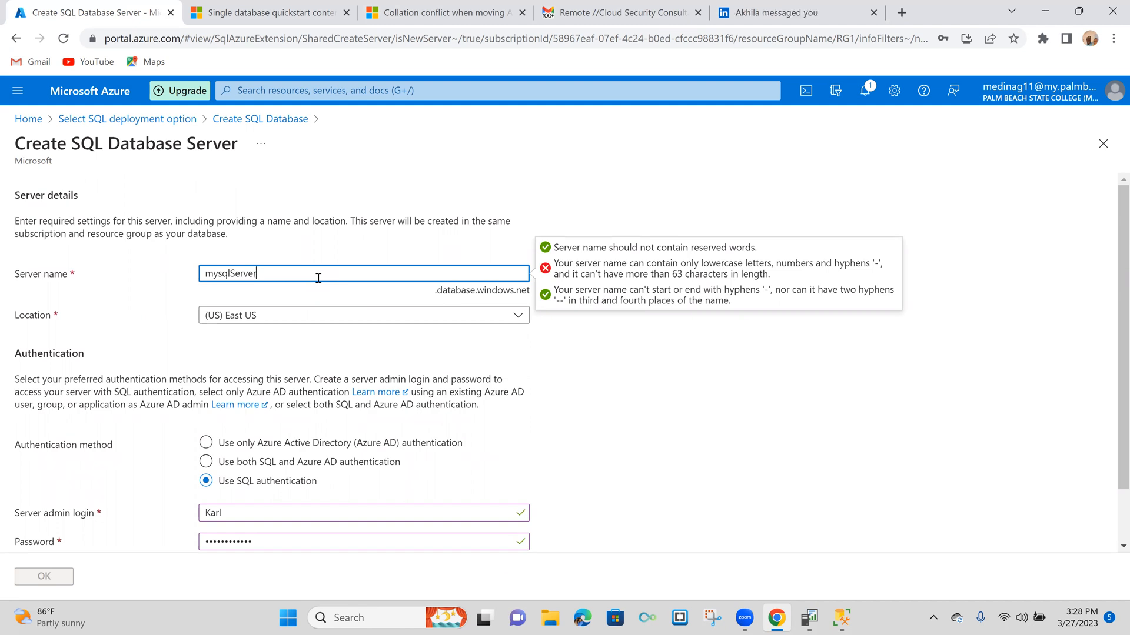
- Try other endings for the server name, such as test, 123 and 098
text(test)
key(BackSpace)
key(BackSpace)
key(BackSpace)
key(BackSpace)
text(9)
text(123)
key(BackSpace)
text(098)
- Replace the server name with sqlmyserver1 and accept the new server's settings
key(BackSpace)
key(BackSpace)
key(BackSpace)
key(BackSpace)
key(BackSpace)
key(BackSpace)
key(BackSpace)
key(BackSpace)
key(BackSpace)
key(BackSpace)
key(BackSpace)
key(BackSpace)
key(BackSpace)
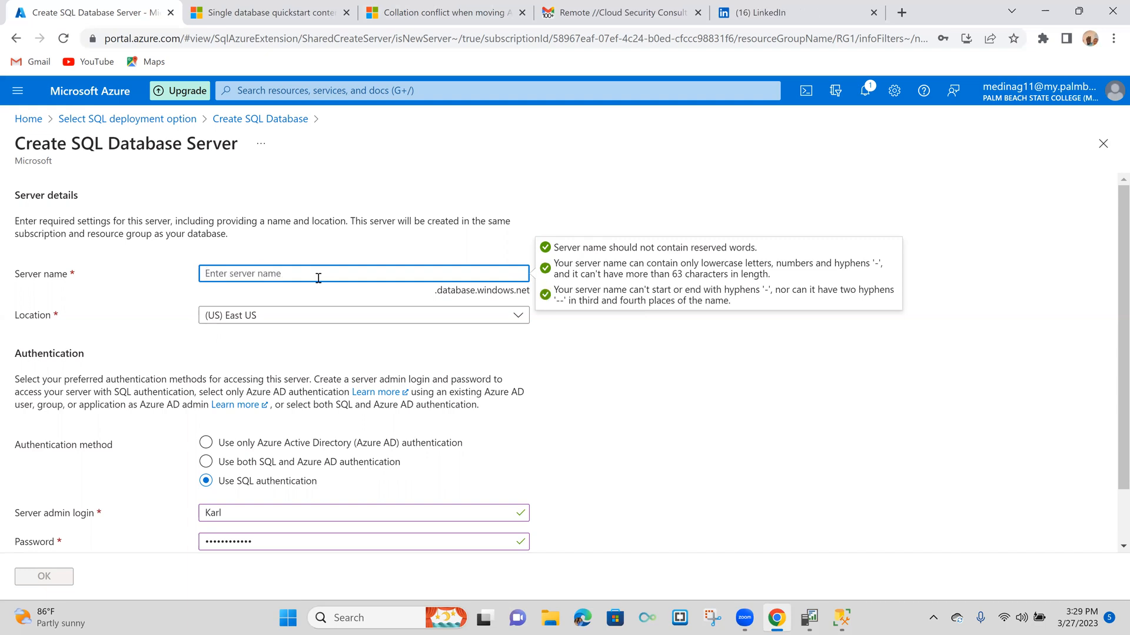
text(s)
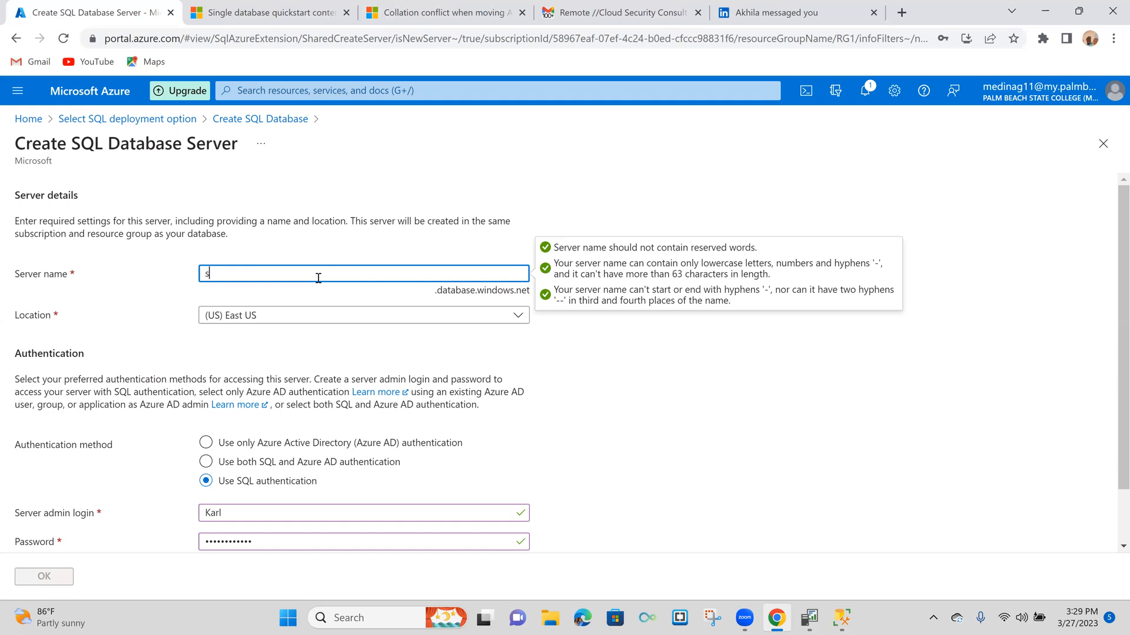
text(qlmy)
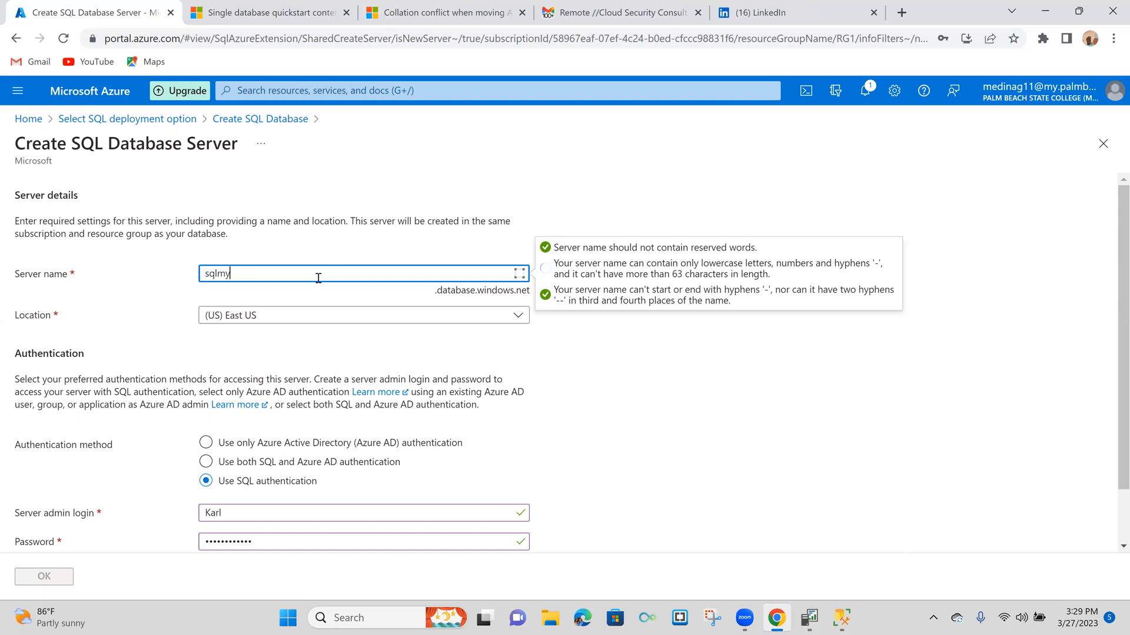
text(s)
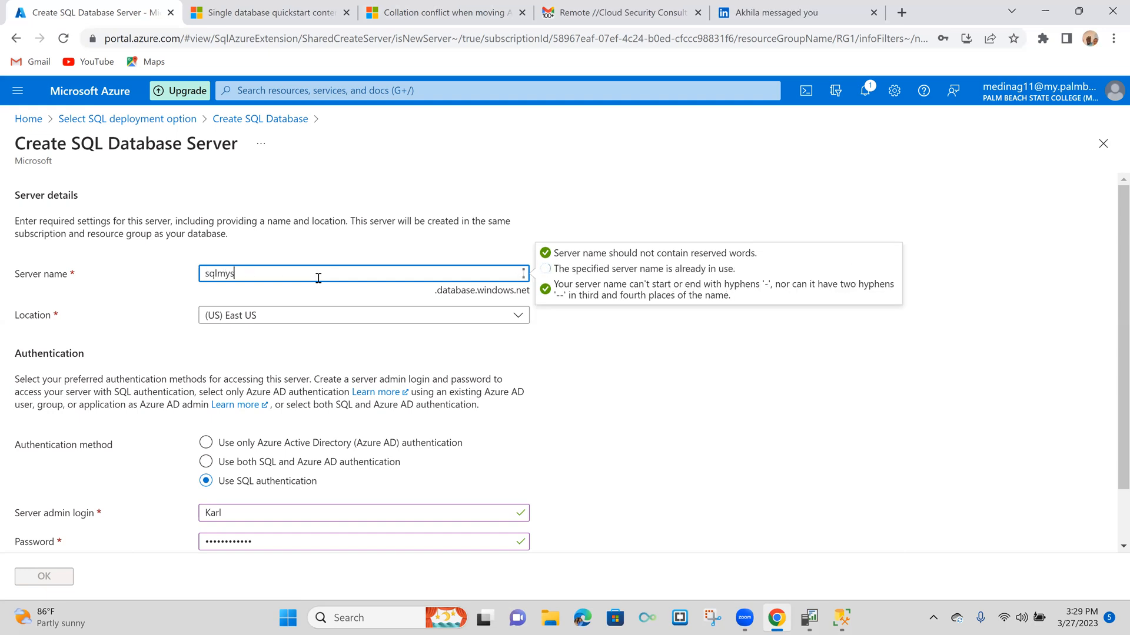
text(erver)
key(BackSpace)
key(BackSpace)
text(servw)
key(BackSpace)
text(er1)
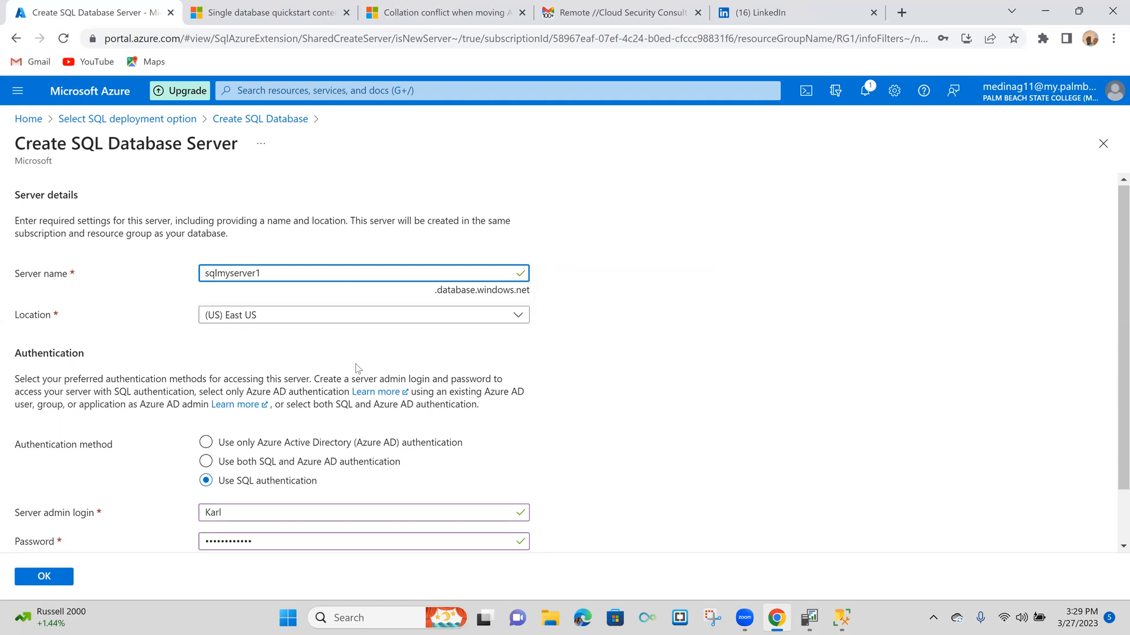
scroll(356, 368, down, 1)
click(49, 579)
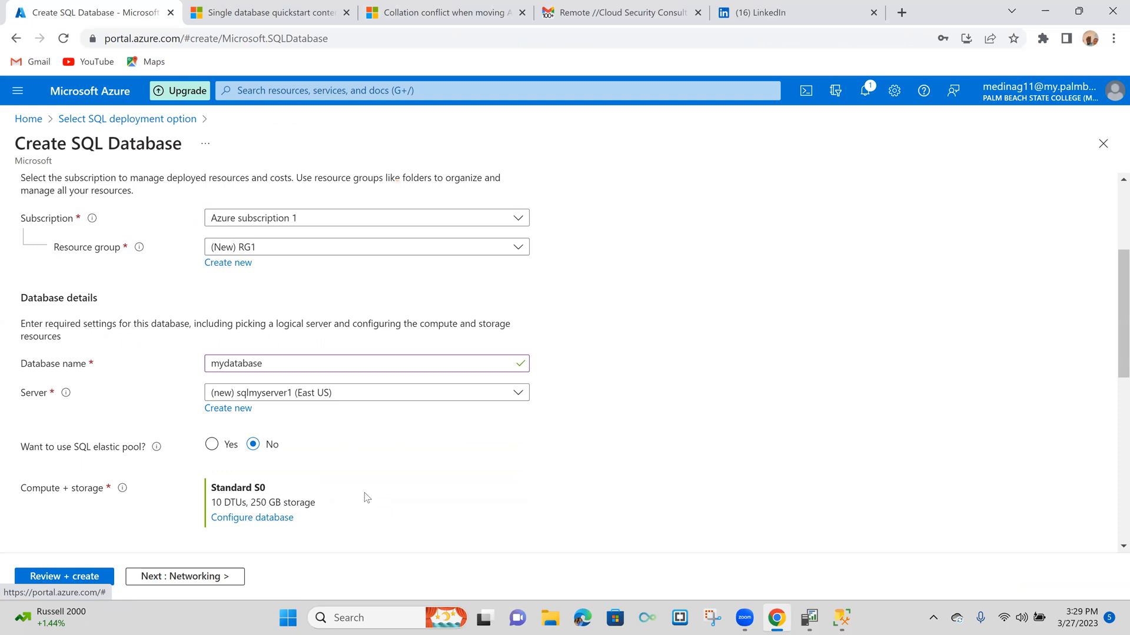
- Keep the remaining basic settings, including Standard S0 compute and geo-redundant backup storage, and continue to the networking settings
scroll(367, 498, down, 2)
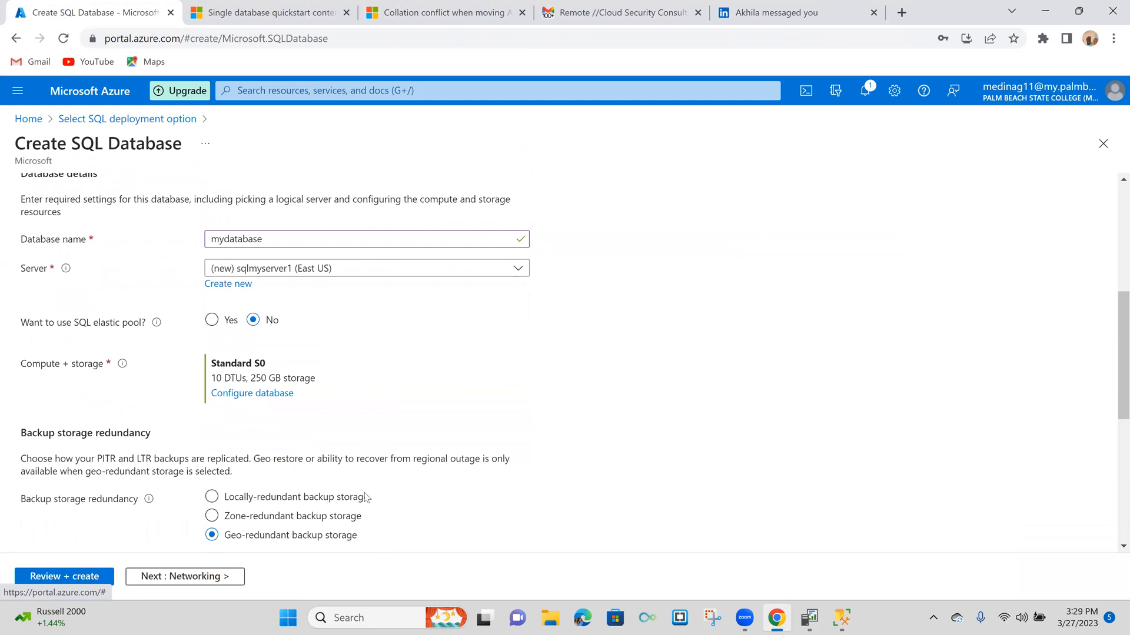
scroll(365, 497, down, 1)
scroll(365, 492, down, 1)
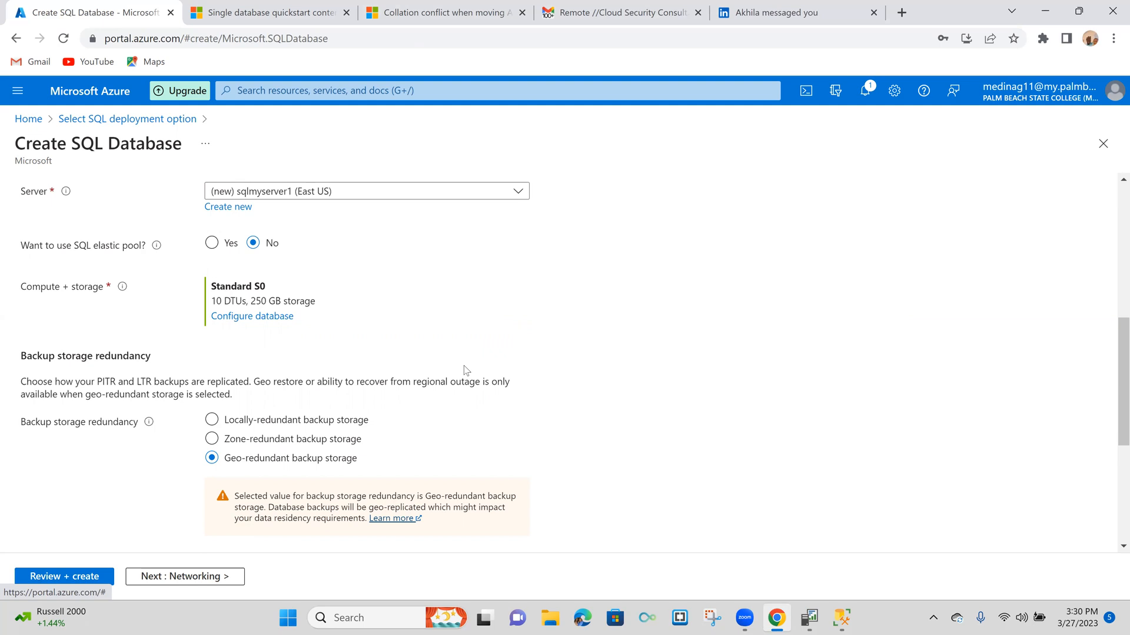
scroll(466, 370, down, 1)
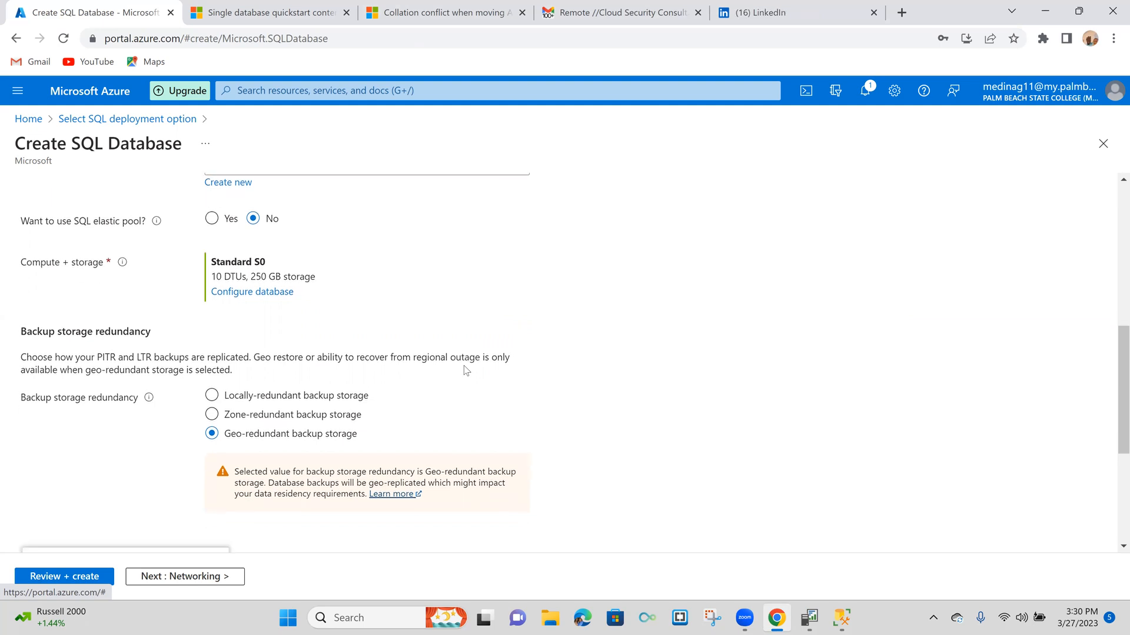
scroll(467, 370, down, 2)
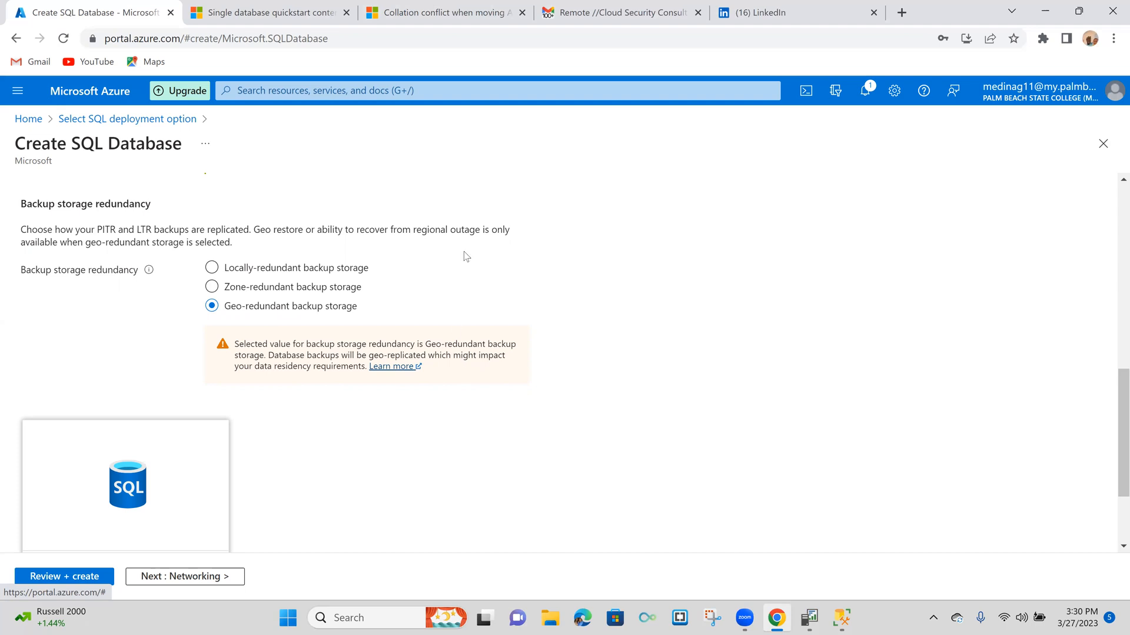
scroll(385, 410, down, 2)
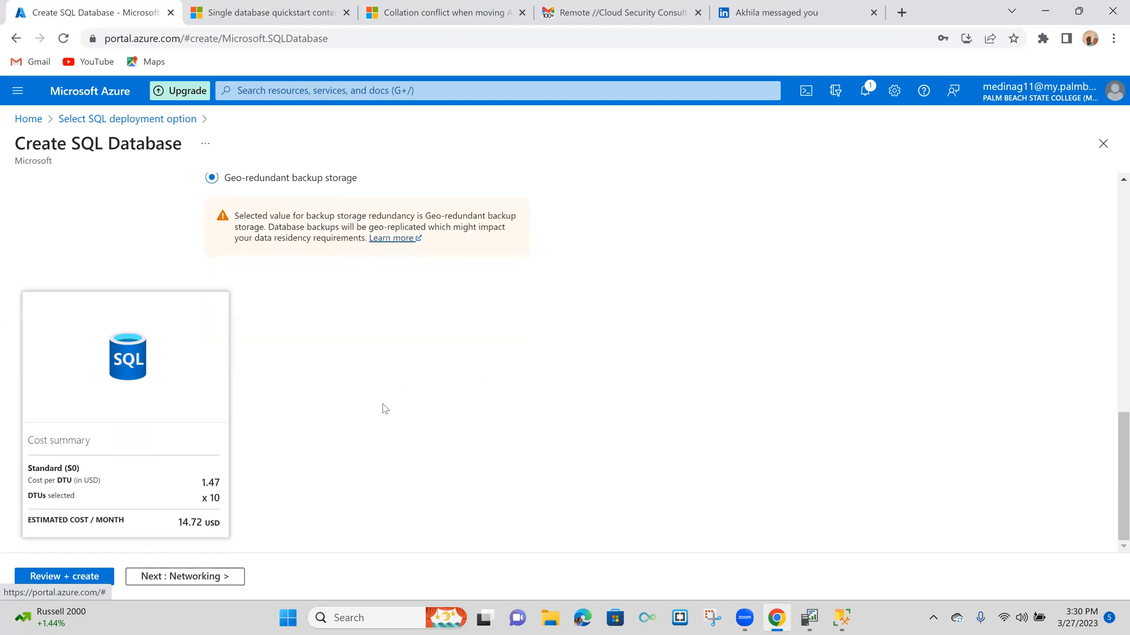
click(190, 577)
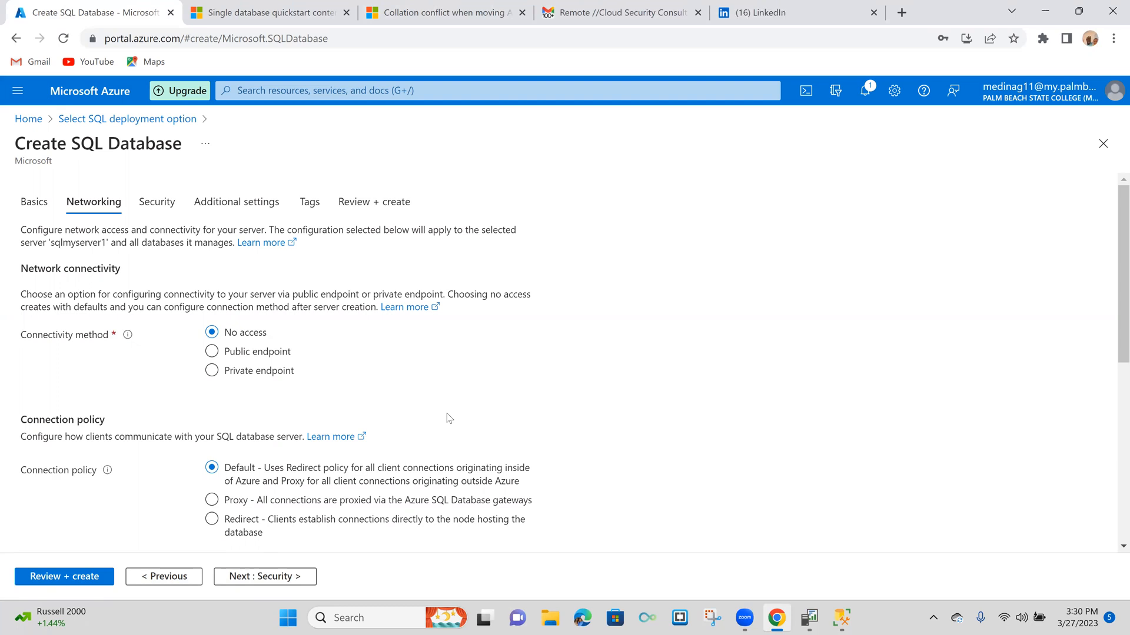
- Set the connectivity method to Public endpoint and allow the current client IP address in the firewall rules
click(214, 357)
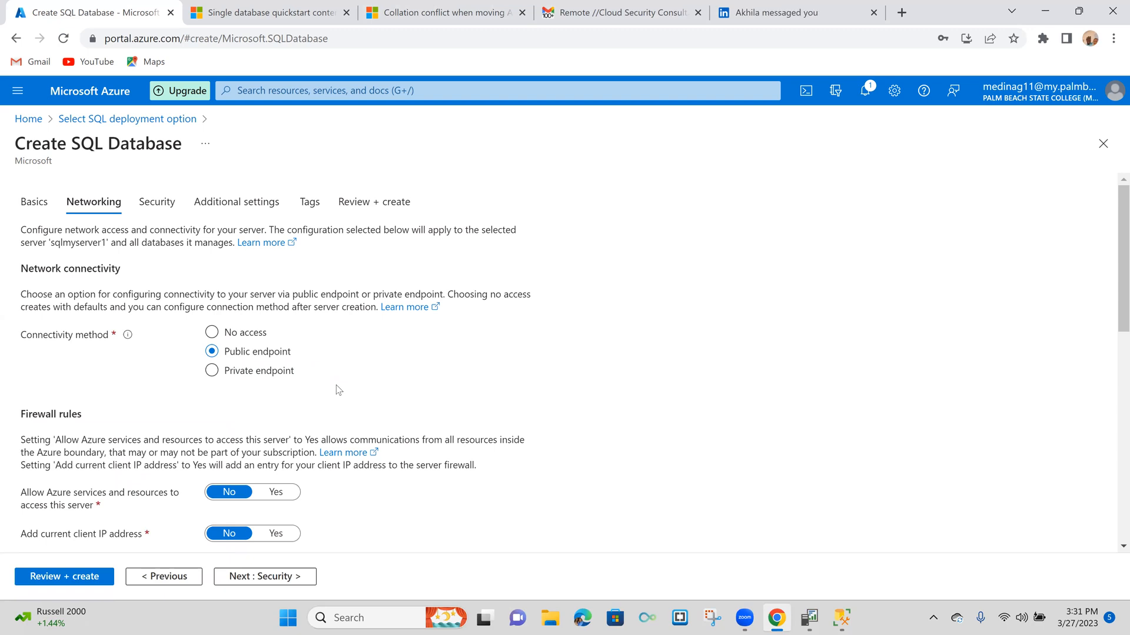
scroll(338, 390, down, 1)
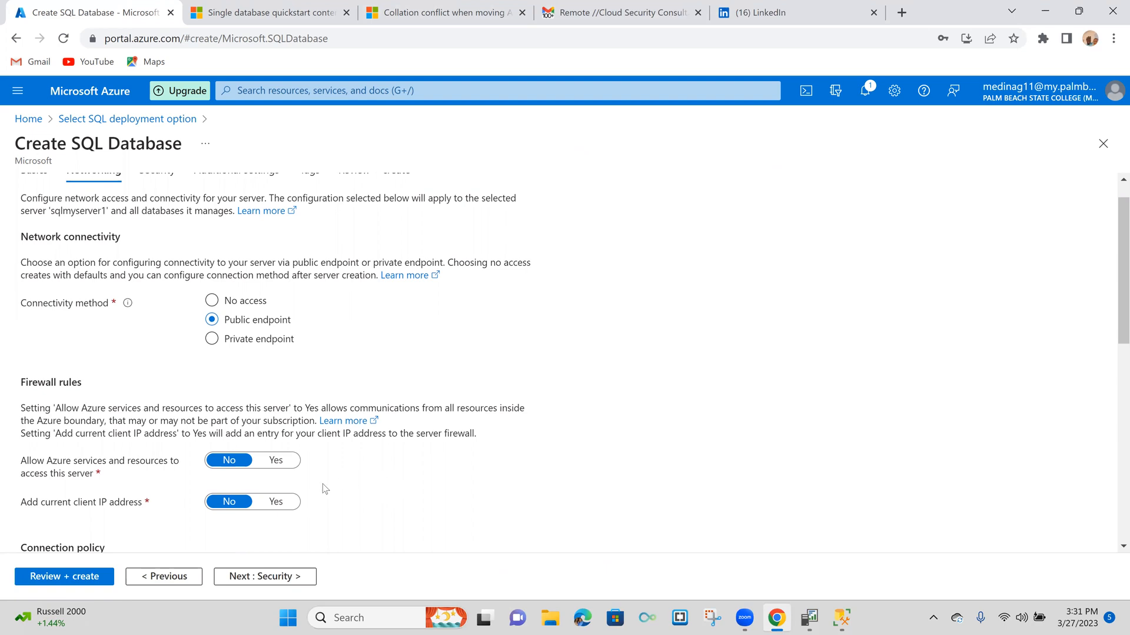
click(280, 503)
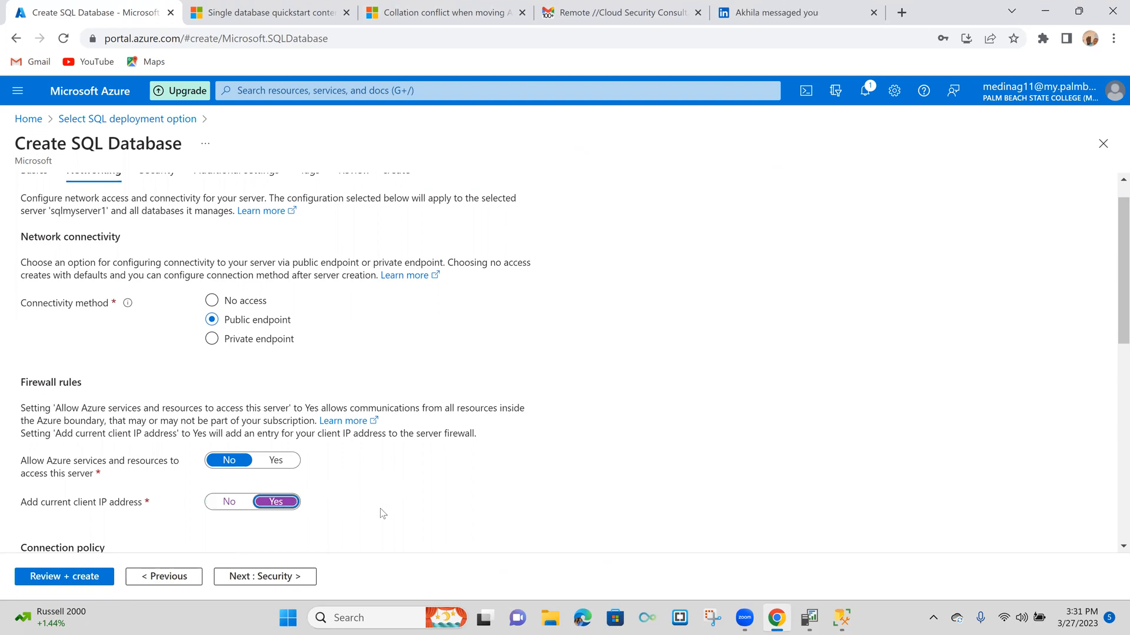
- Keep the Default connection policy and minimum TLS version 1.2, and continue to the security settings
scroll(380, 514, down, 3)
scroll(380, 514, down, 1)
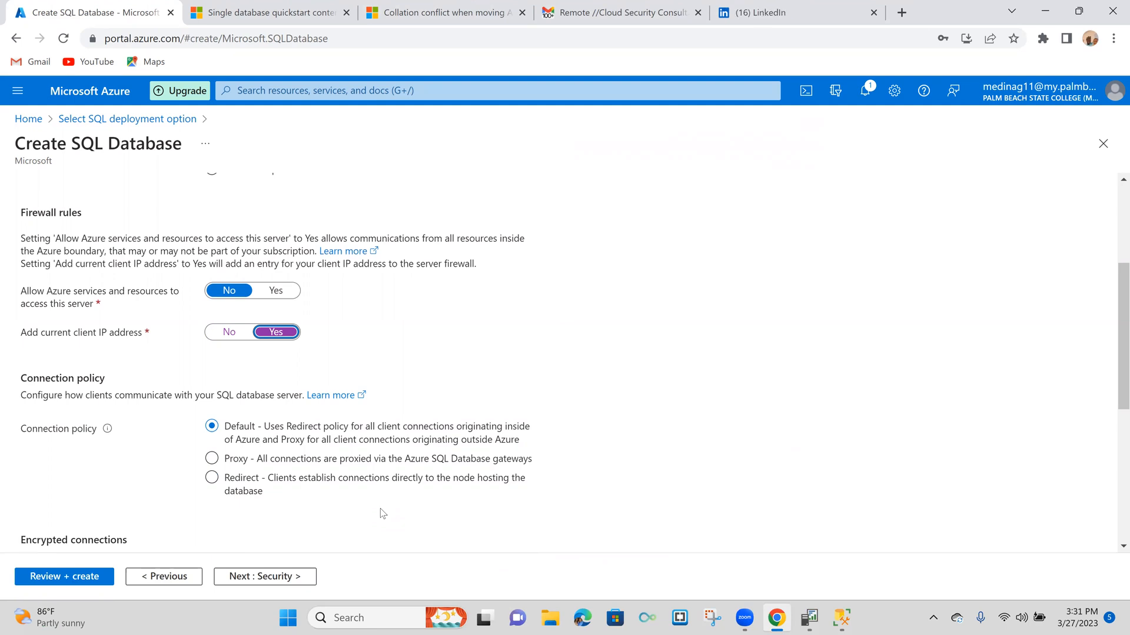
scroll(383, 514, down, 2)
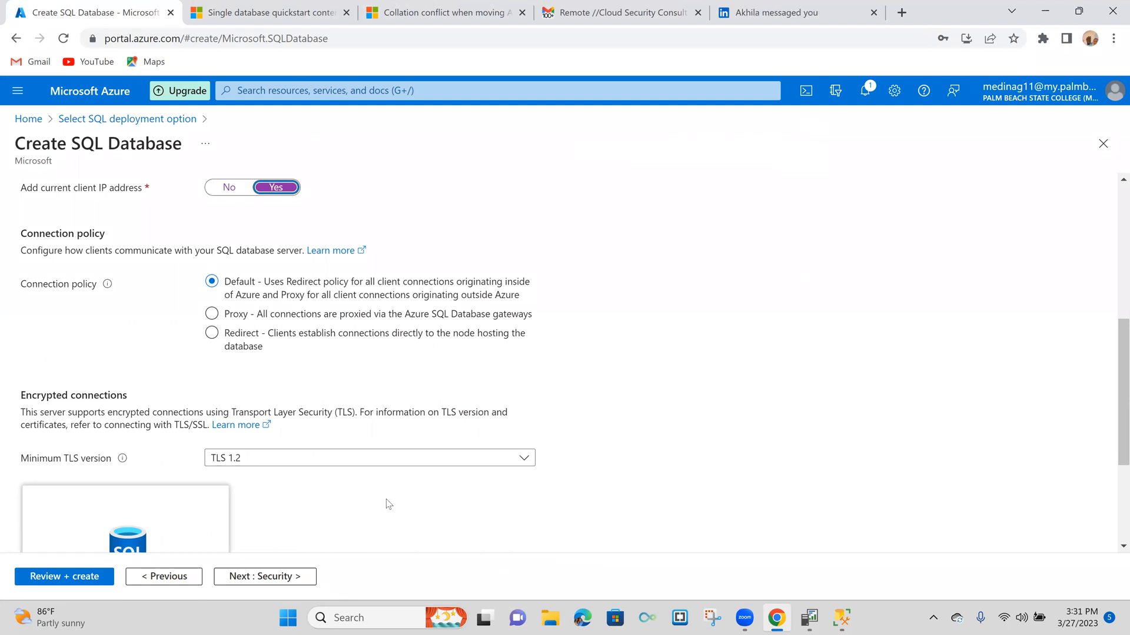
scroll(389, 504, down, 1)
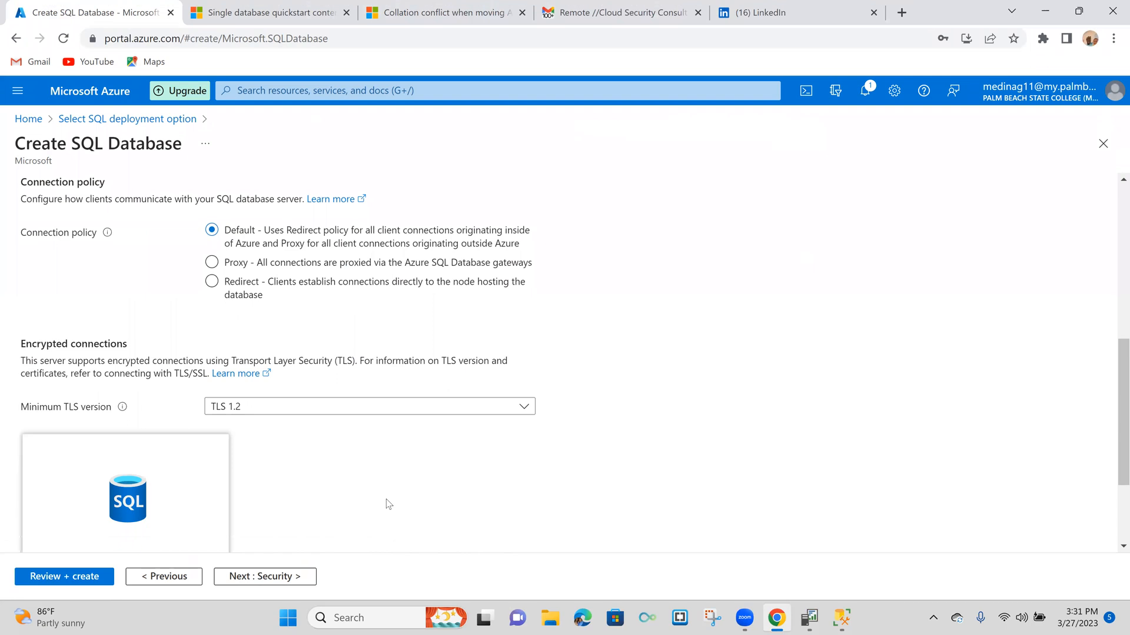
scroll(388, 504, down, 1)
click(271, 579)
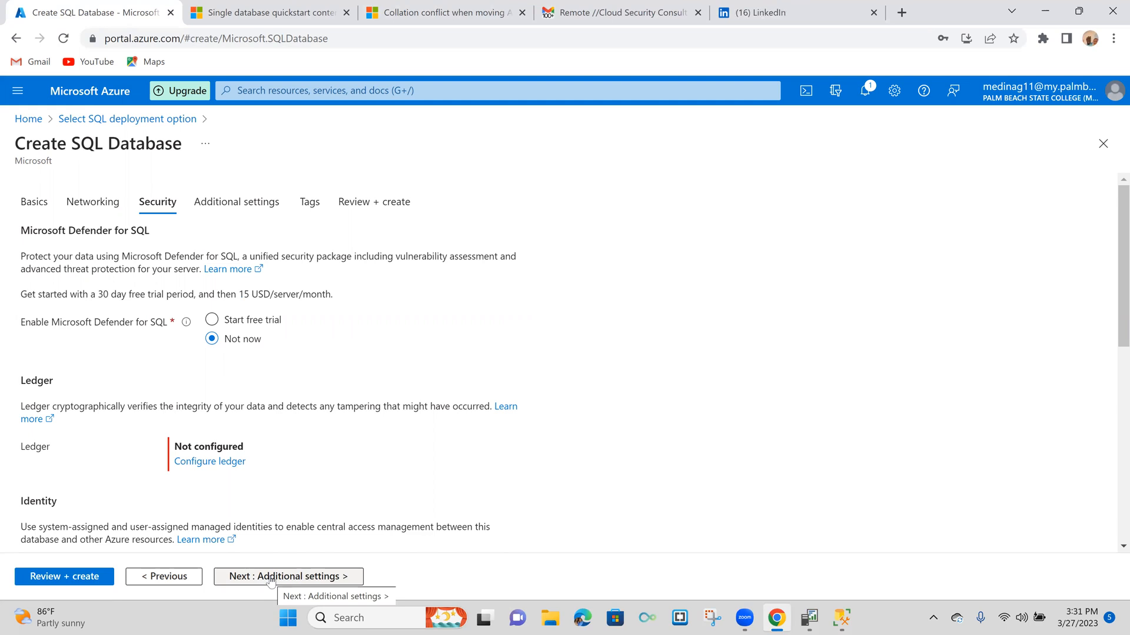
- Choose the free trial of Microsoft Defender for SQL, keep the other security settings, and continue to the additional settings
click(212, 321)
scroll(353, 359, down, 2)
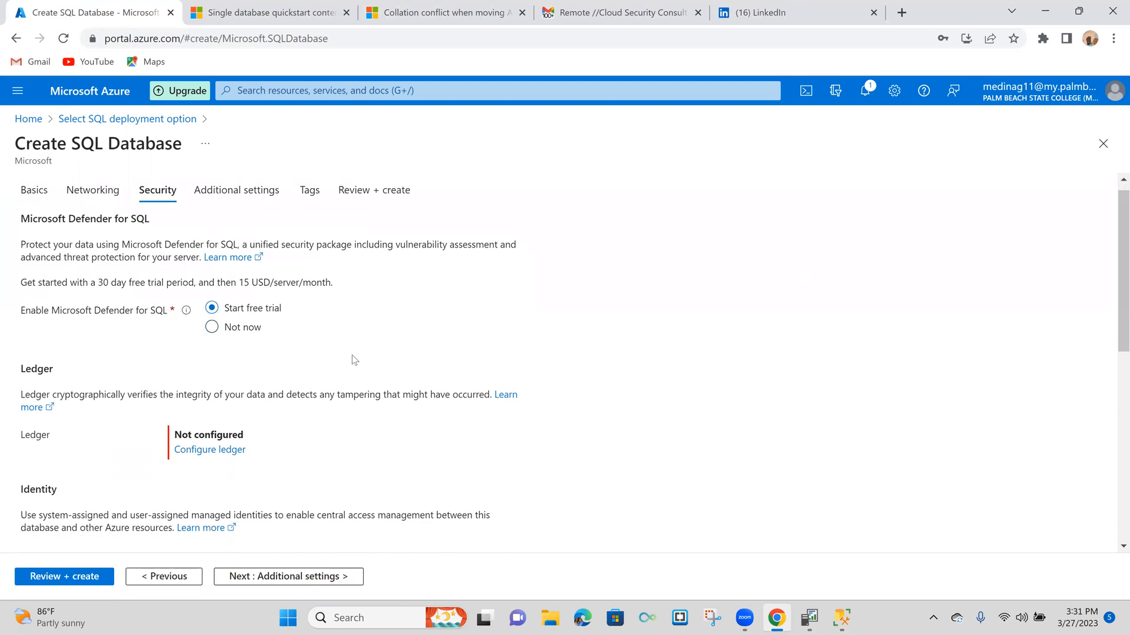
scroll(353, 359, down, 1)
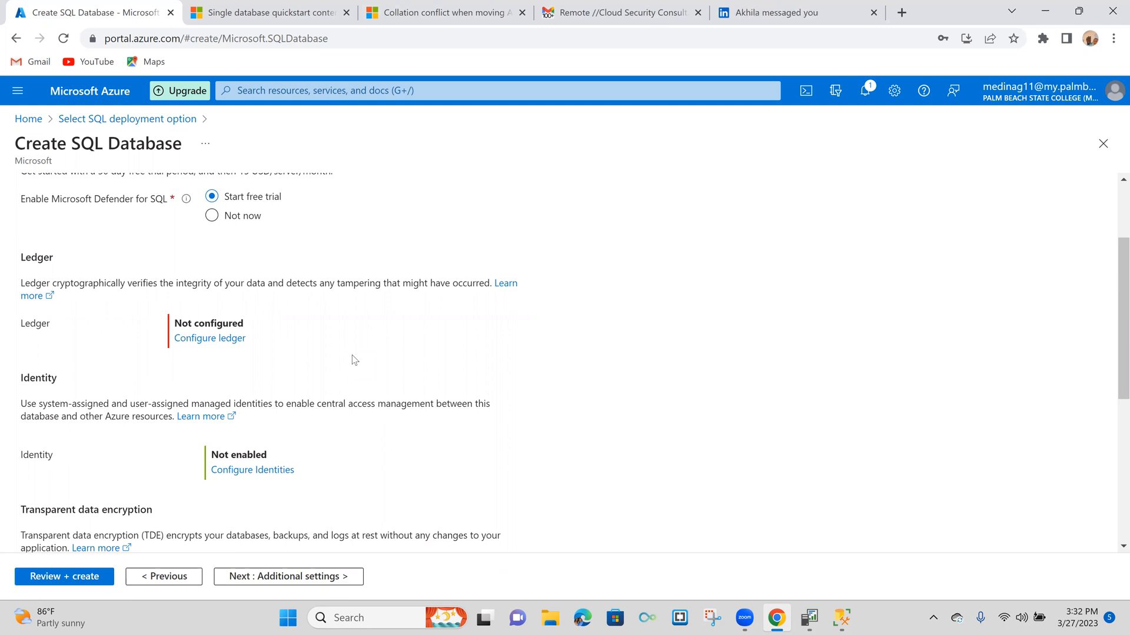
scroll(355, 360, down, 4)
scroll(355, 360, up, 3)
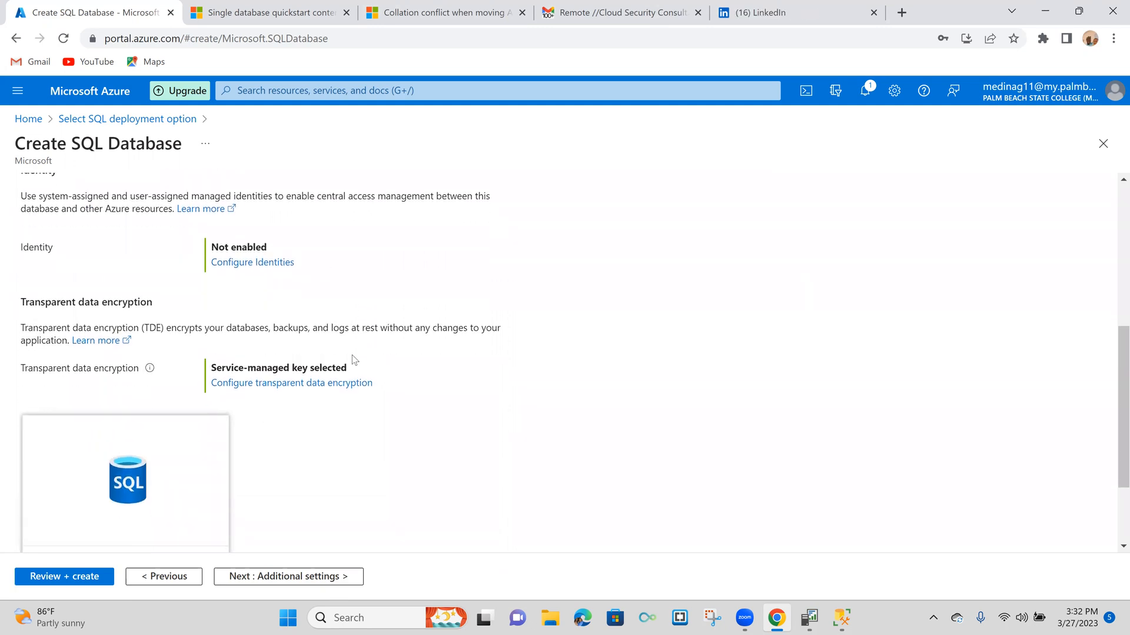
scroll(352, 360, up, 2)
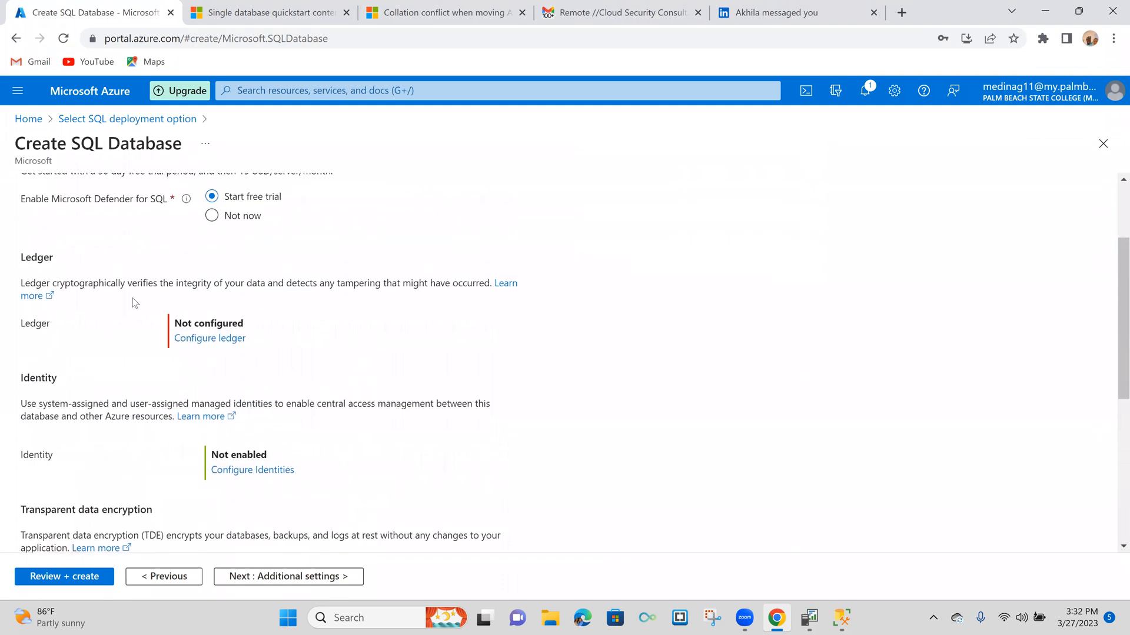
scroll(352, 438, down, 5)
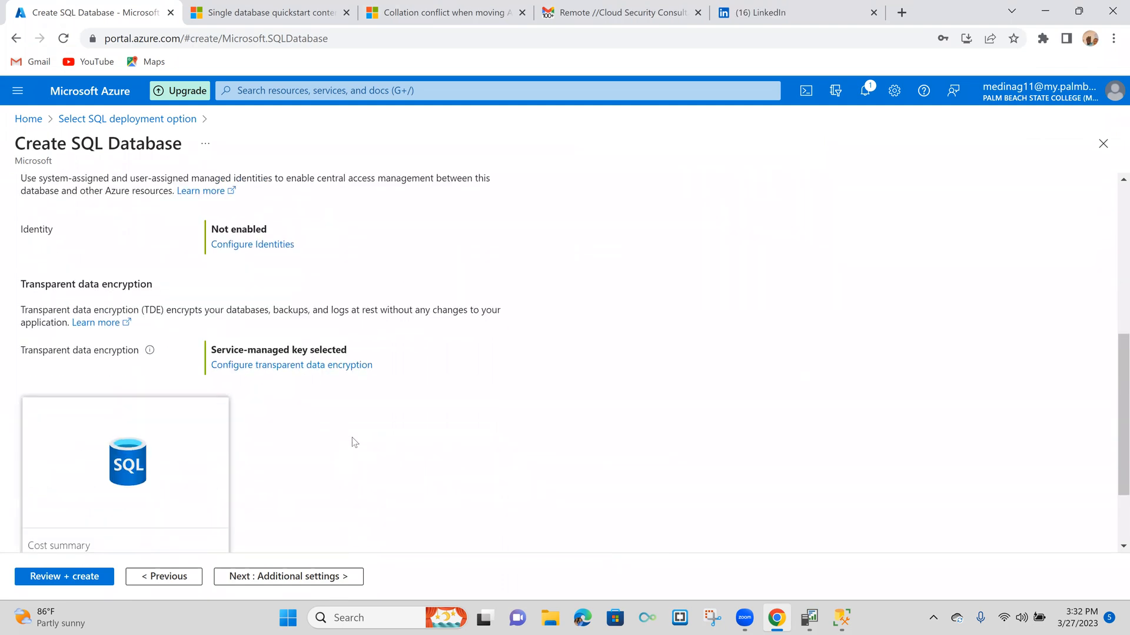
click(306, 578)
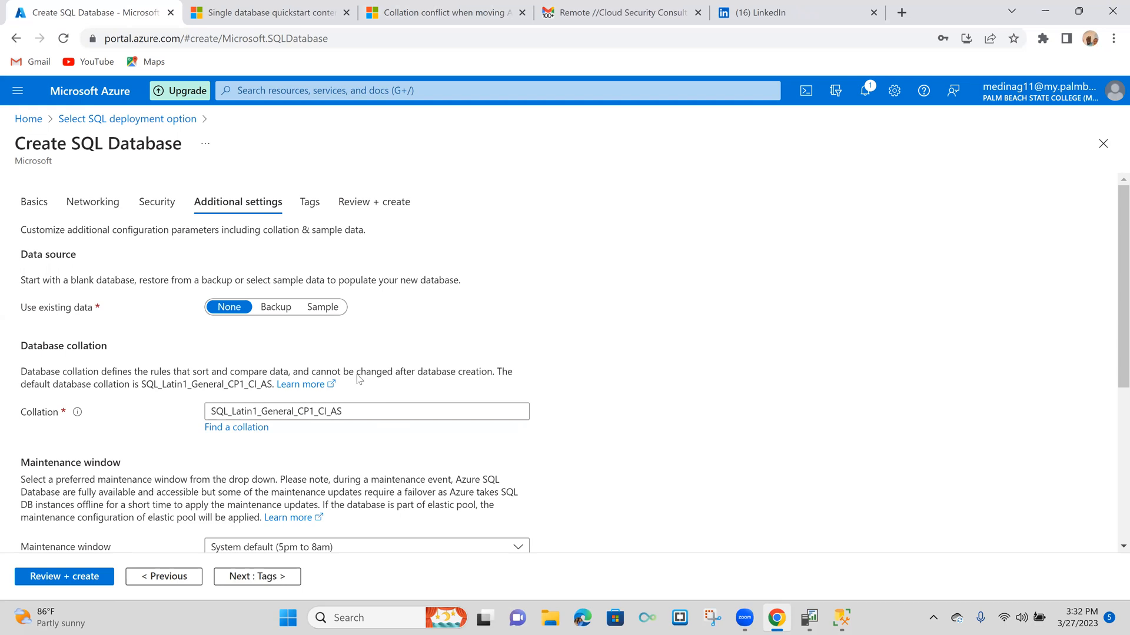
- Populate the database with the AdventureWorksLT sample data, accept the compute and storage change, and continue to the tags
click(322, 311)
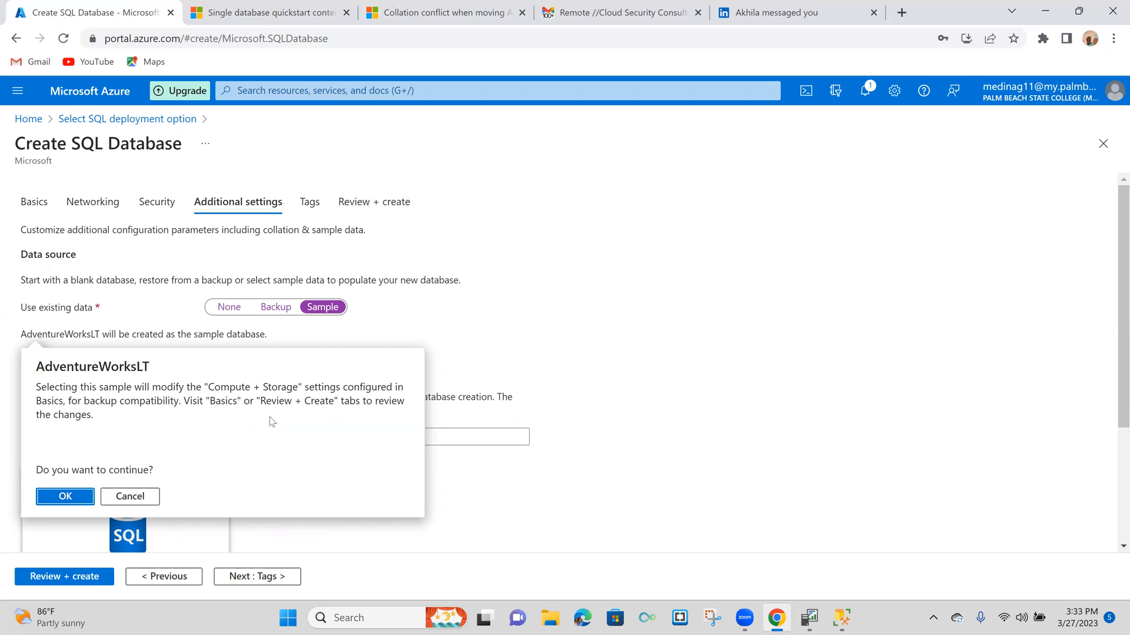
click(63, 496)
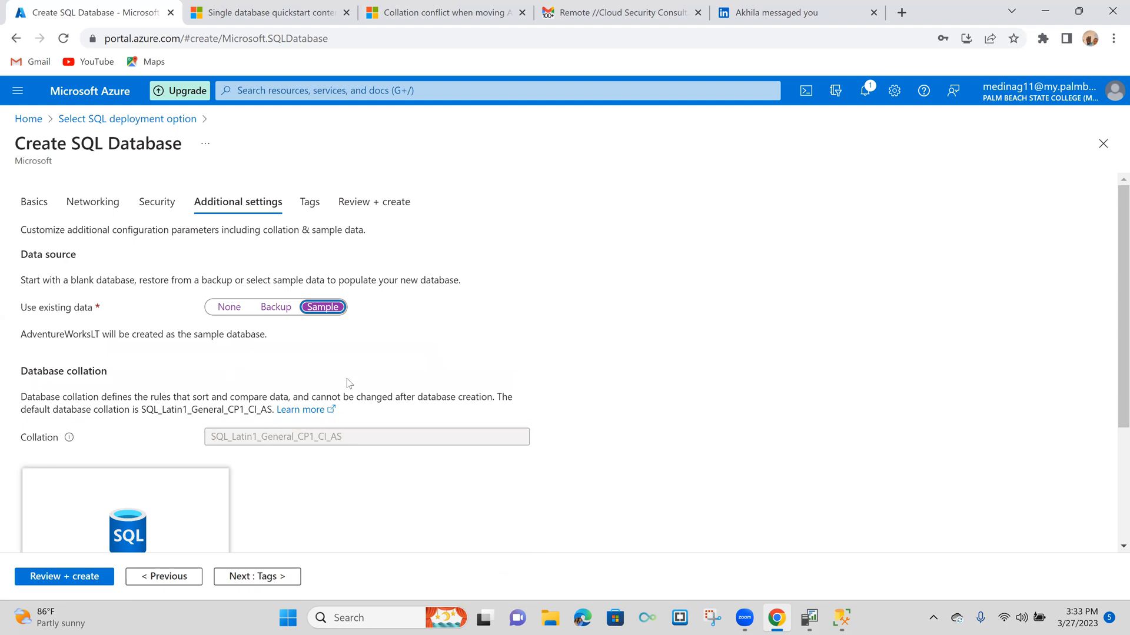
scroll(422, 395, down, 3)
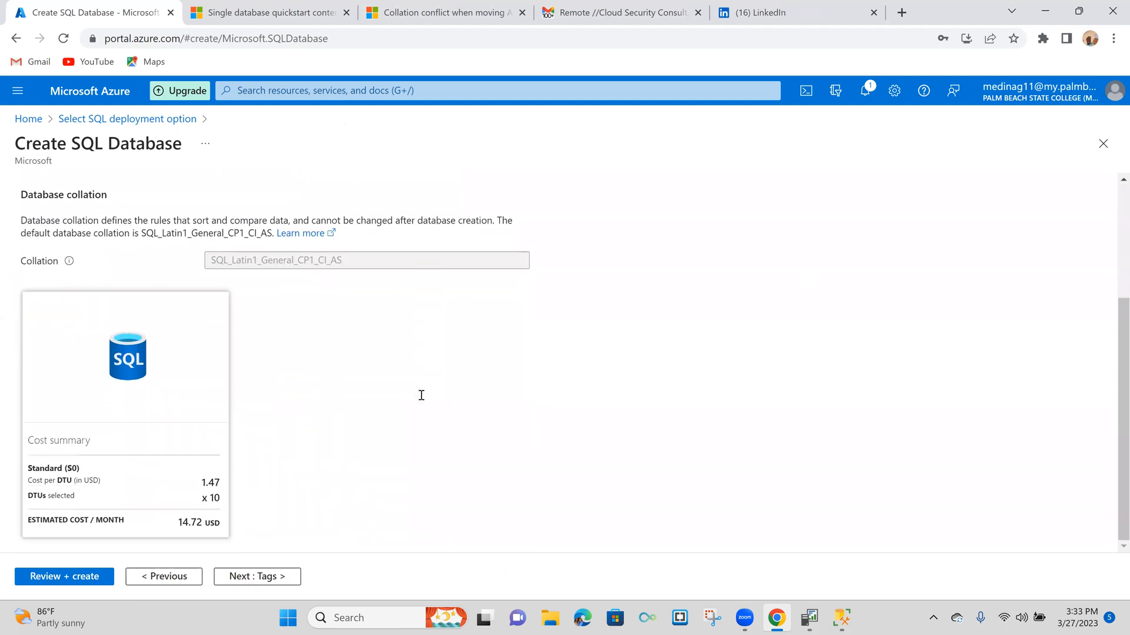
click(278, 571)
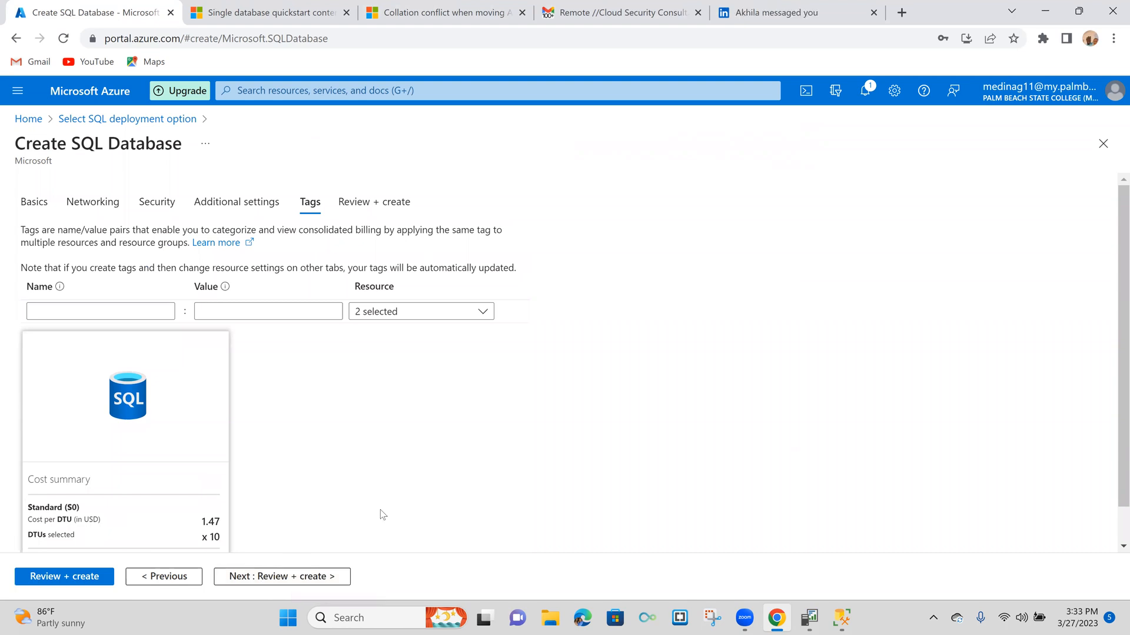
- Leave the tags empty, review the configuration summary, and create the database
scroll(382, 514, down, 1)
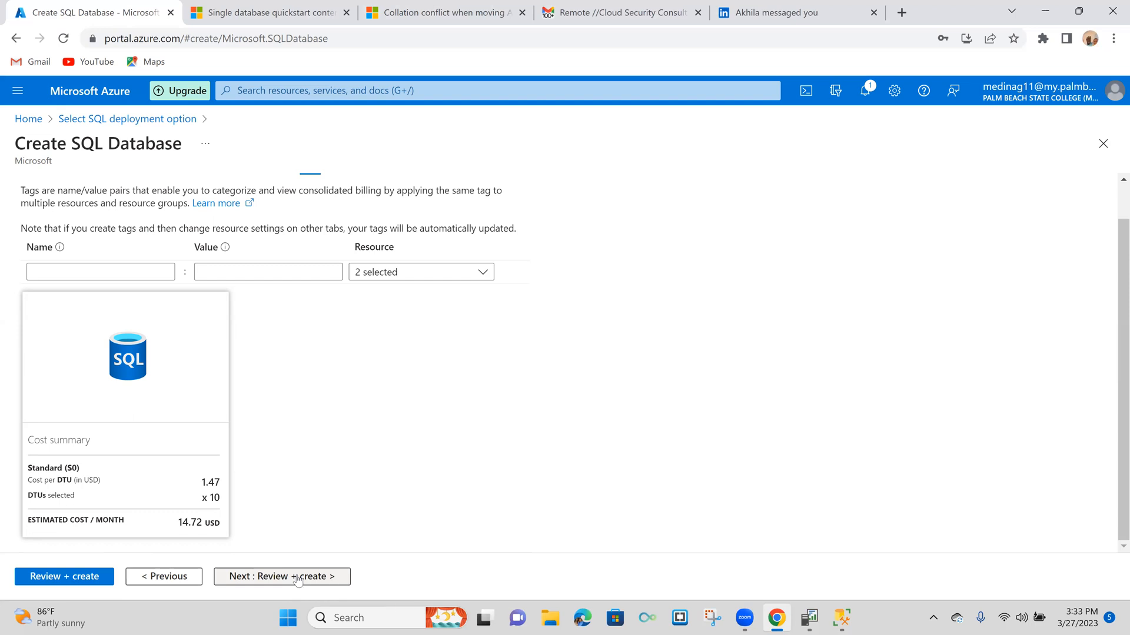
click(272, 583)
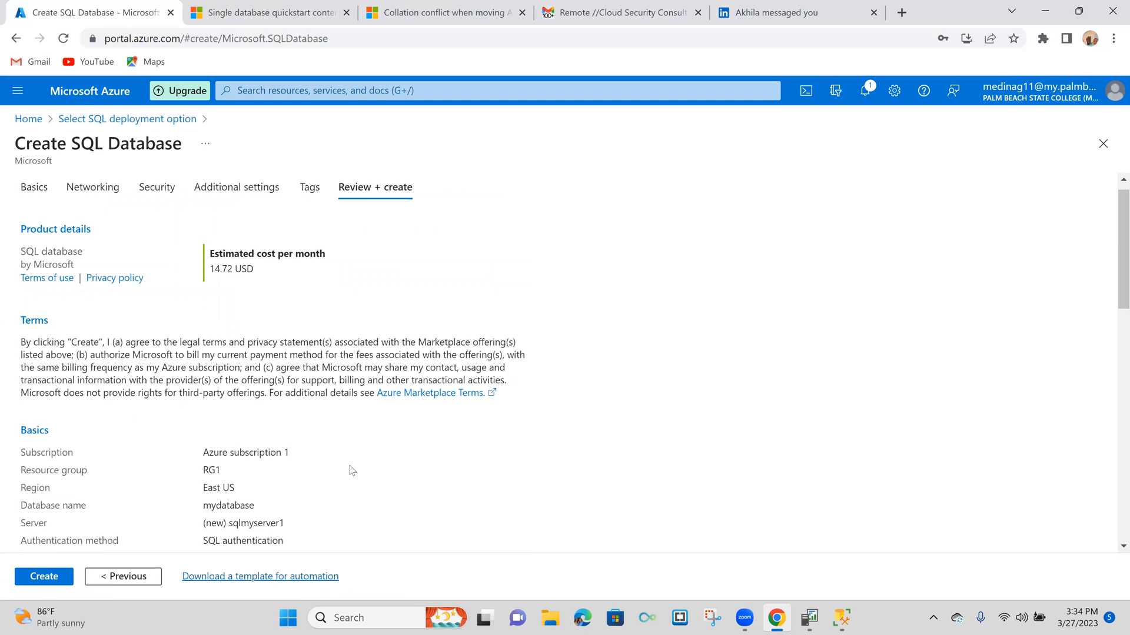
scroll(351, 471, down, 6)
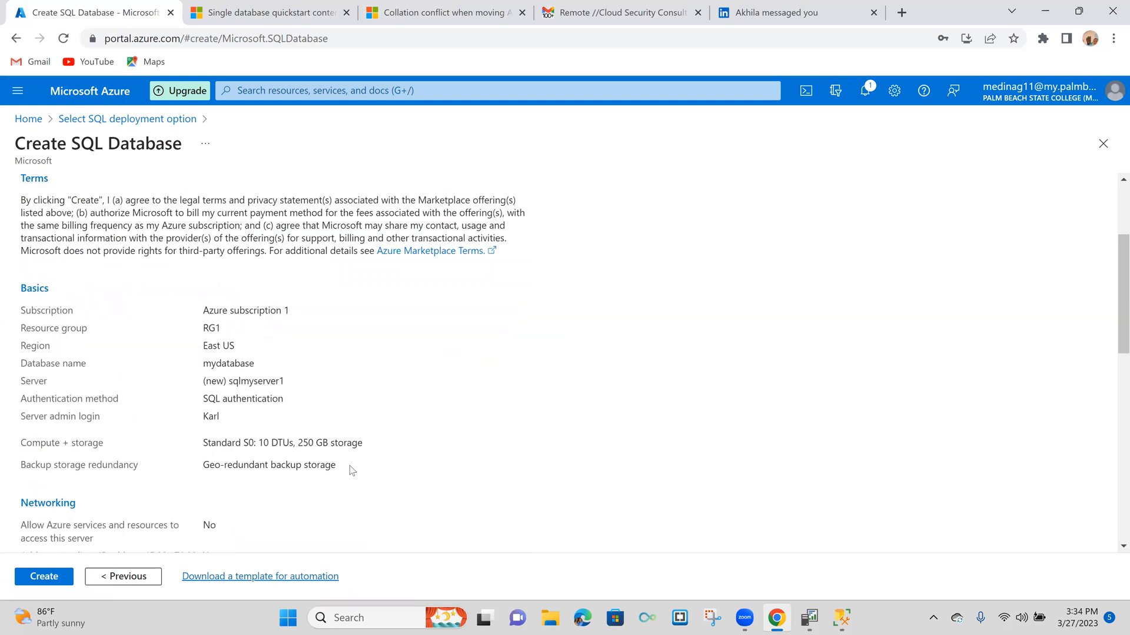
click(41, 578)
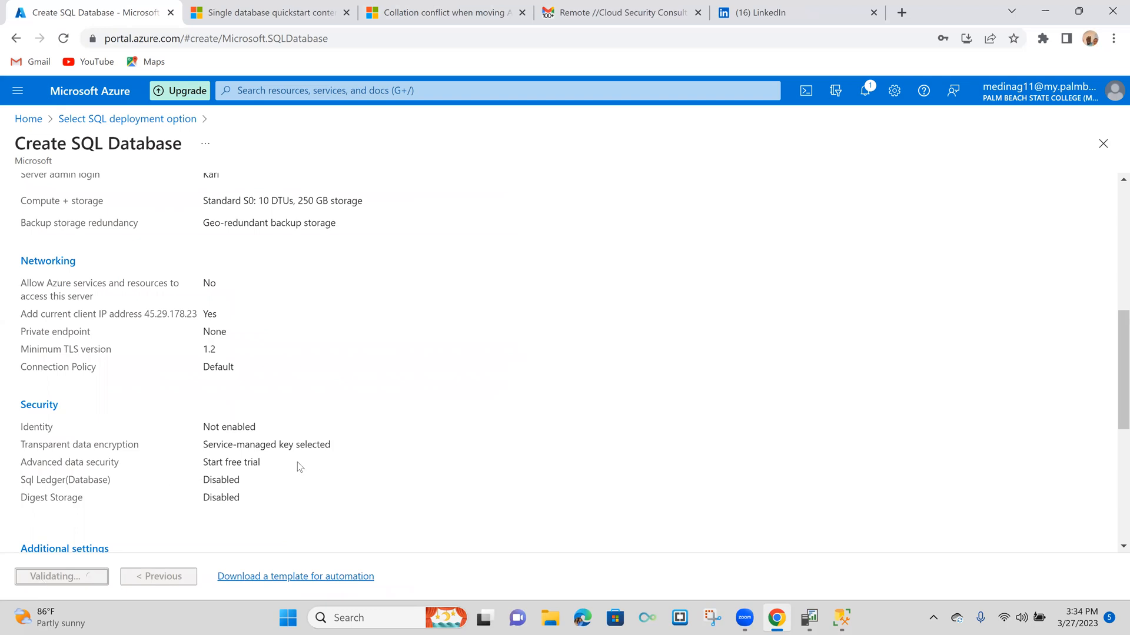
scroll(418, 456, down, 2)
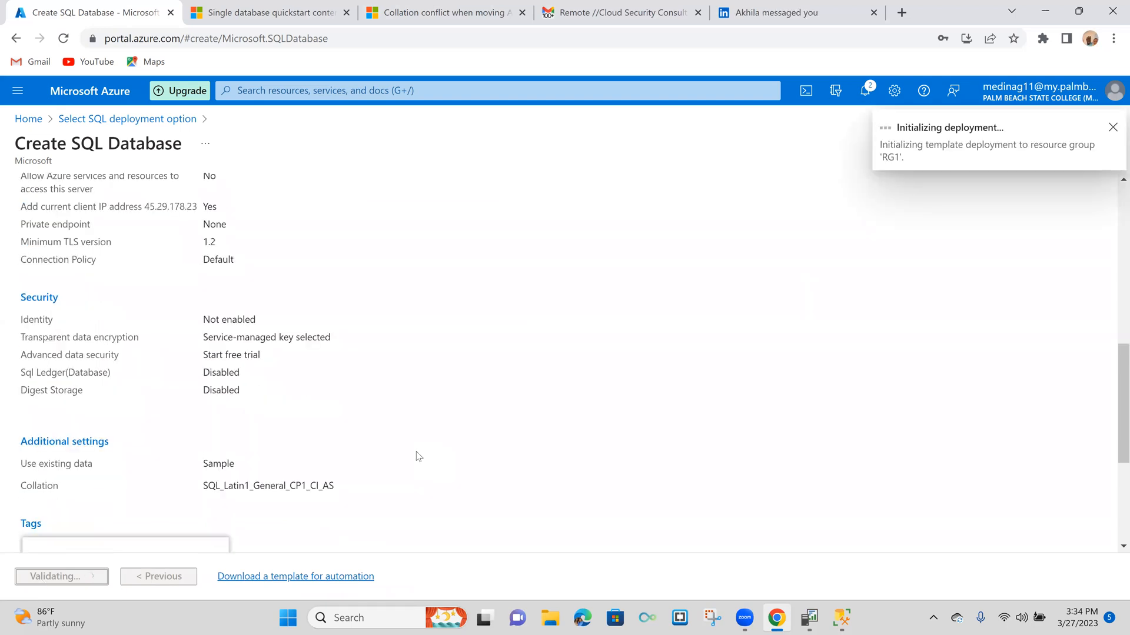
scroll(417, 456, down, 3)
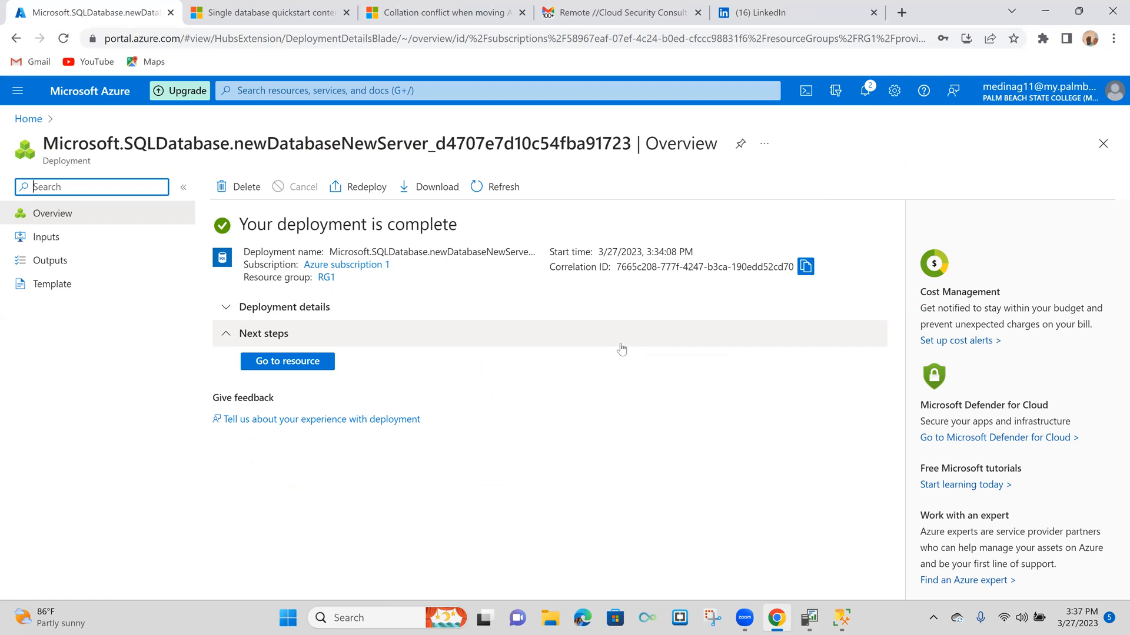
- Go to the newly deployed database resource, look through its sections, and show its overview
click(296, 366)
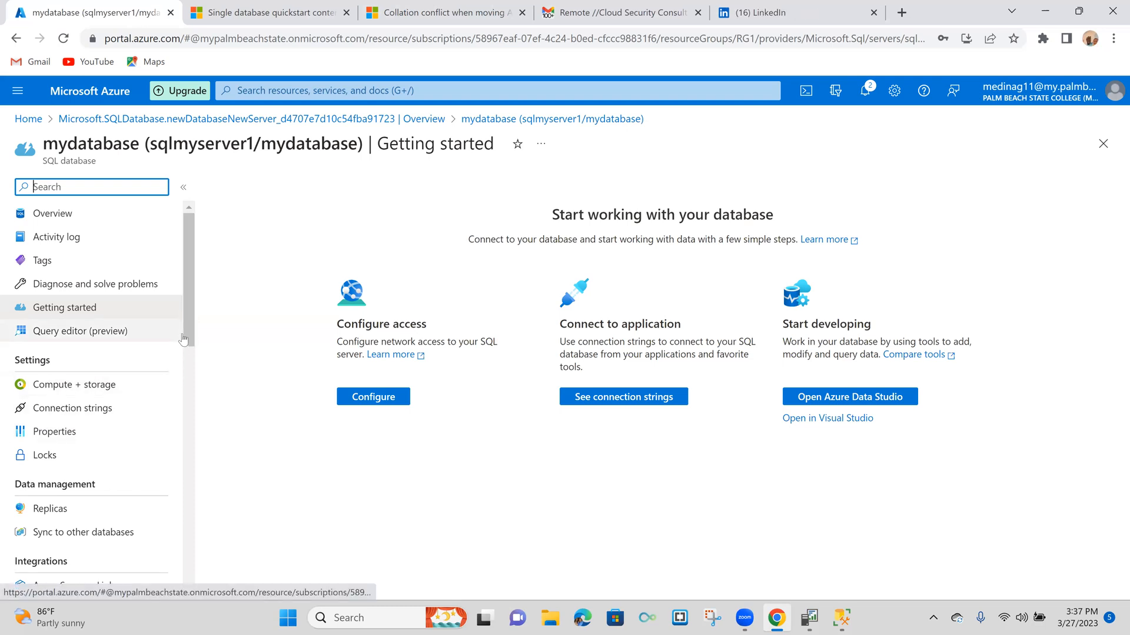
drag(185, 333, 184, 418)
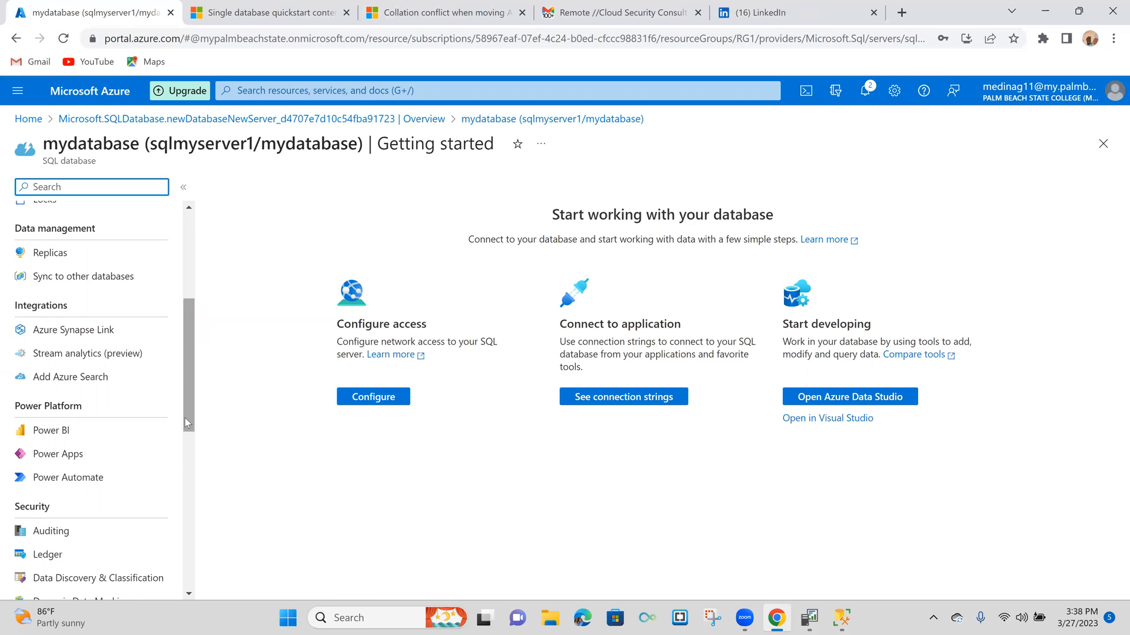
scroll(193, 400, up, 1)
drag(193, 401, 210, 307)
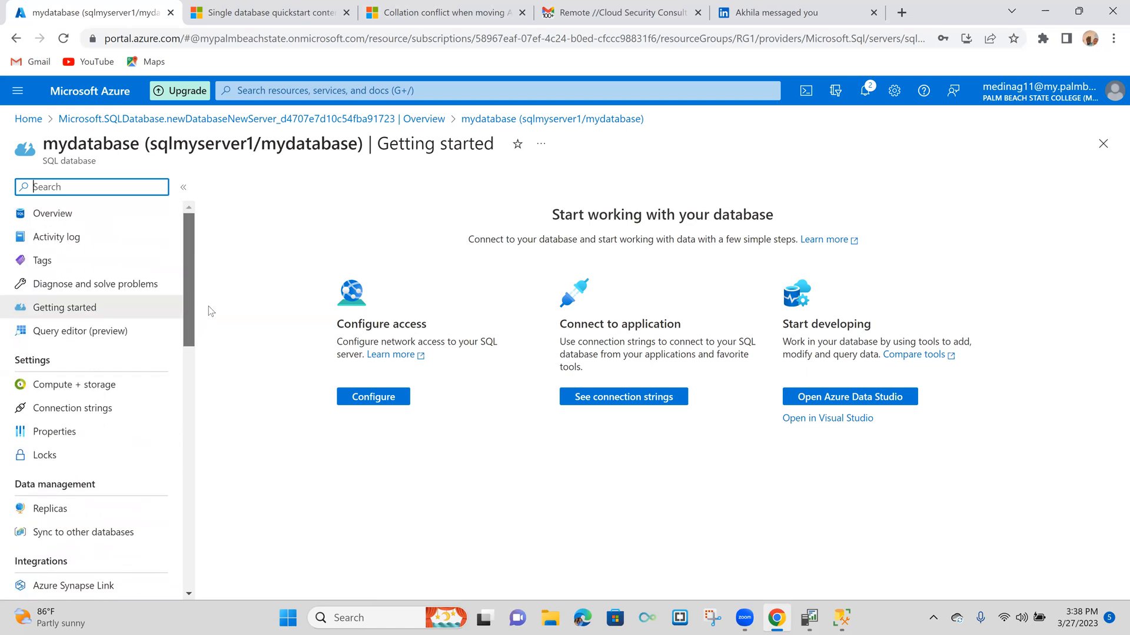
click(58, 222)
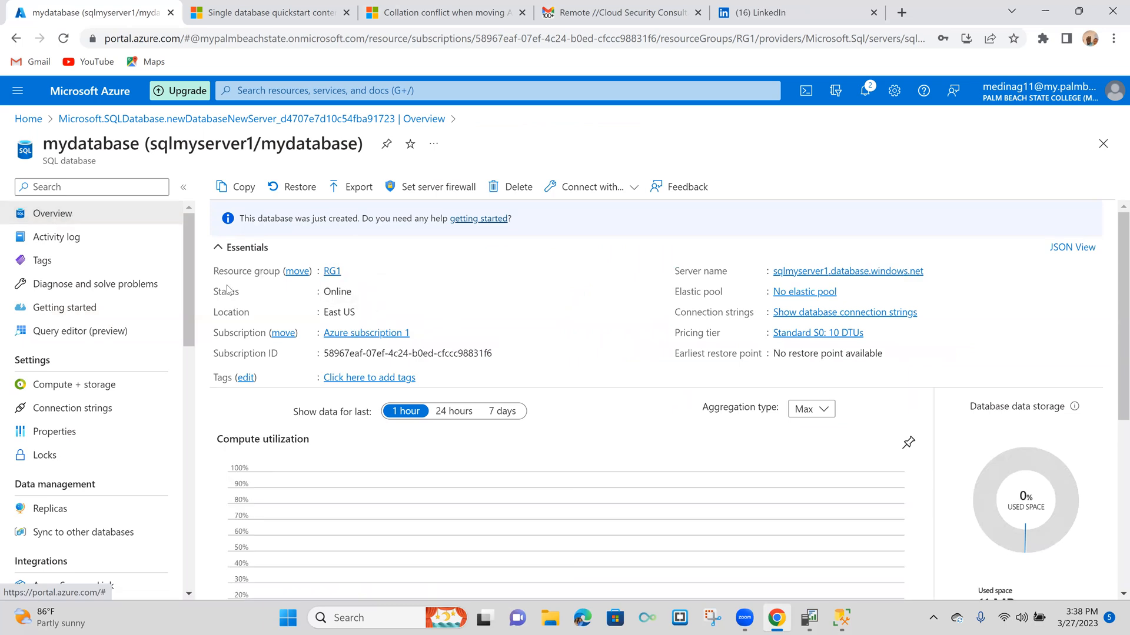
- Open the database's query editor and try to sign in with the prefilled SQL login and the Active Directory account
click(85, 333)
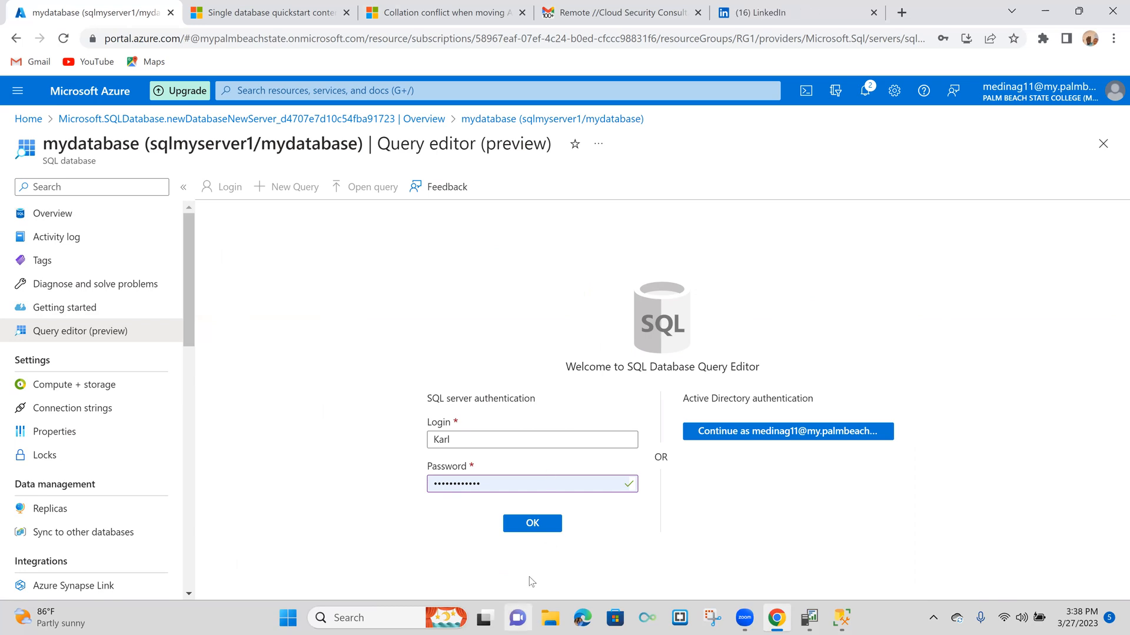
click(534, 524)
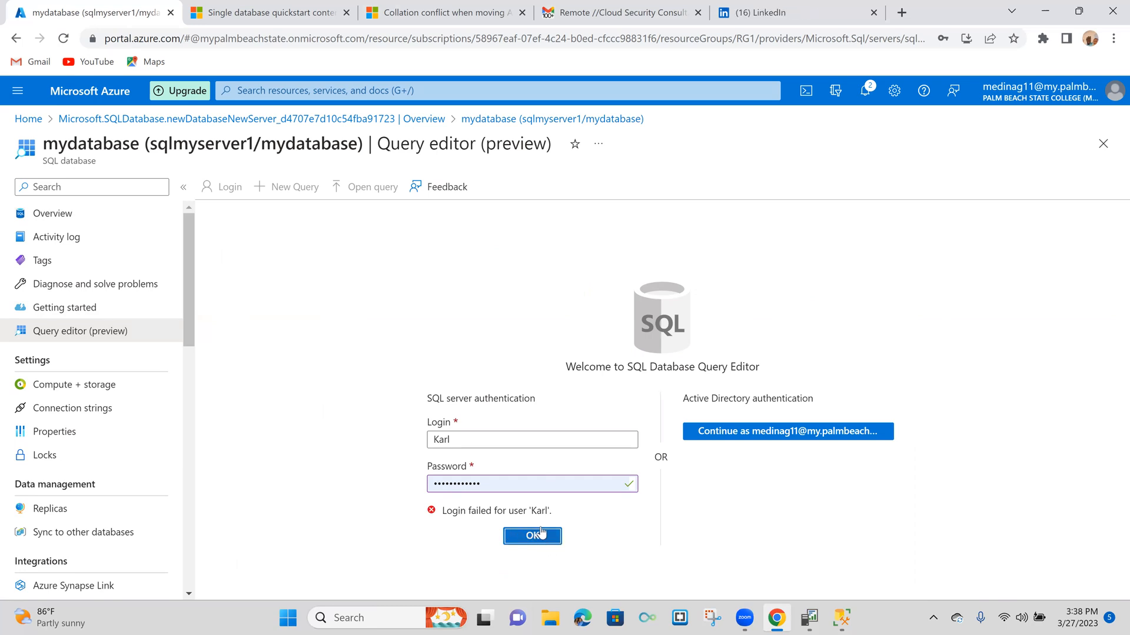
click(768, 439)
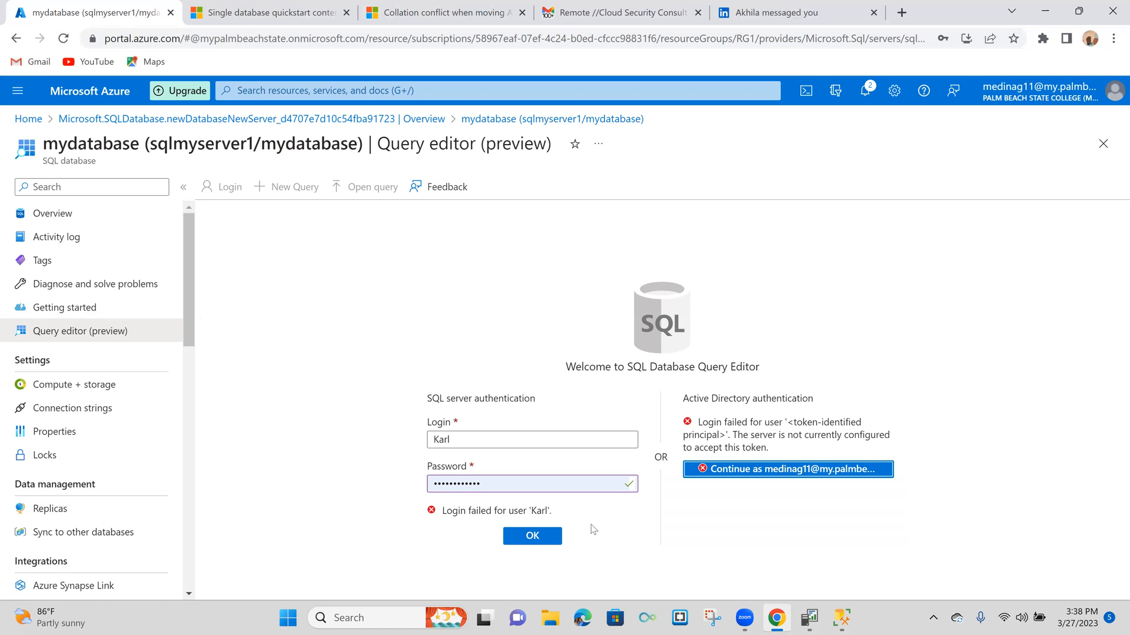
click(540, 543)
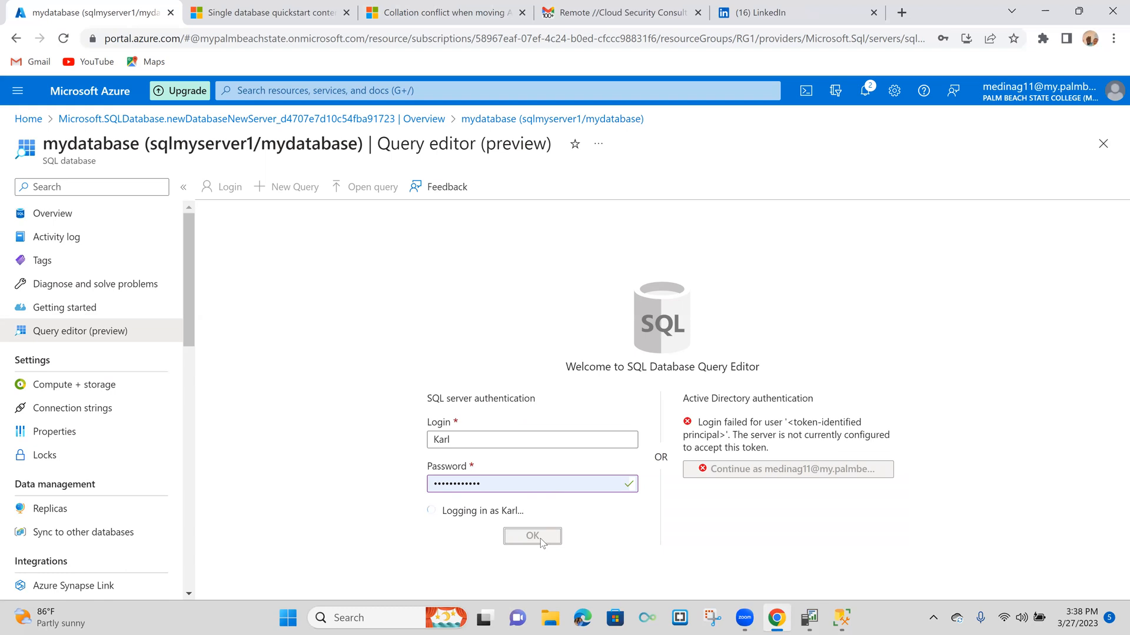
- Replace the SQL login's password with the correct account password and sign in to the query editor
click(514, 489)
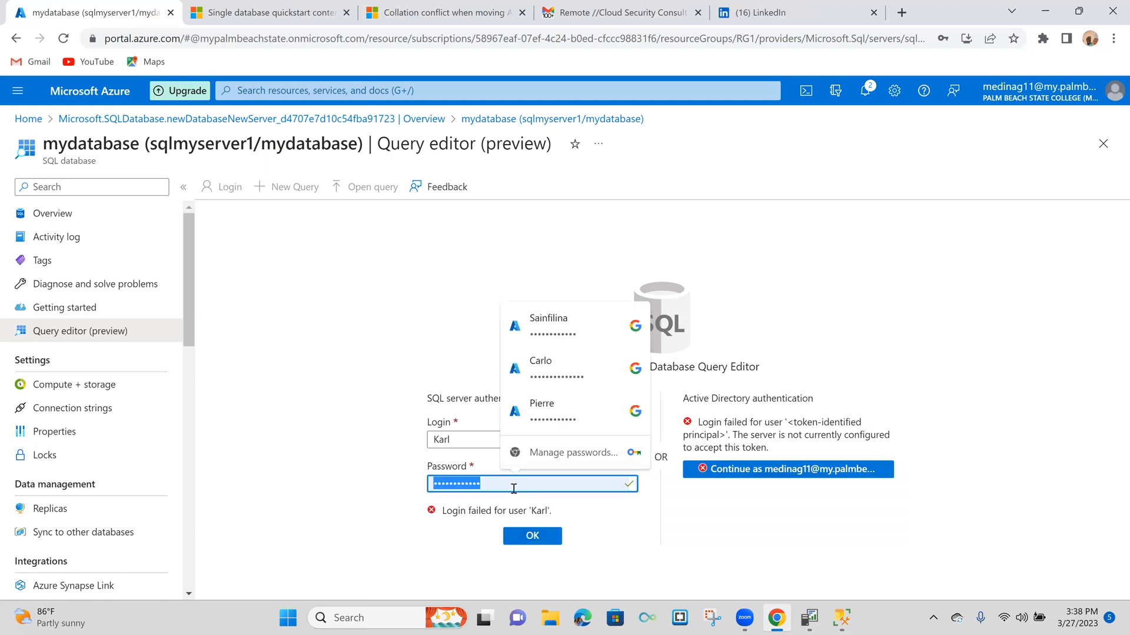
key(ctrl+a)
key(BackSpace)
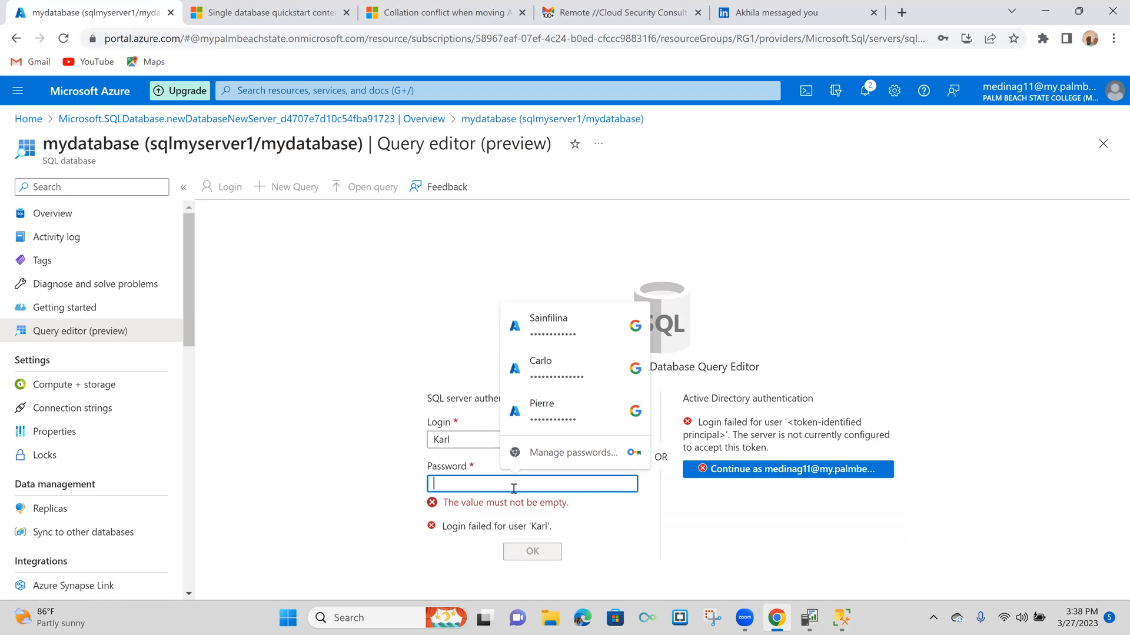
text(••••••••••••)
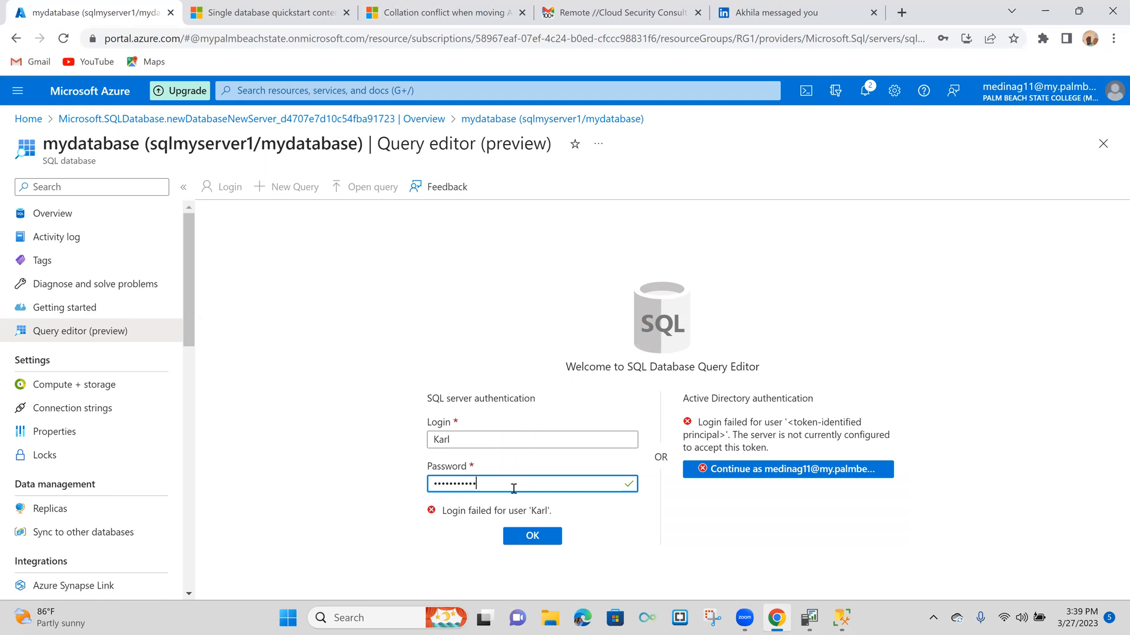
click(533, 536)
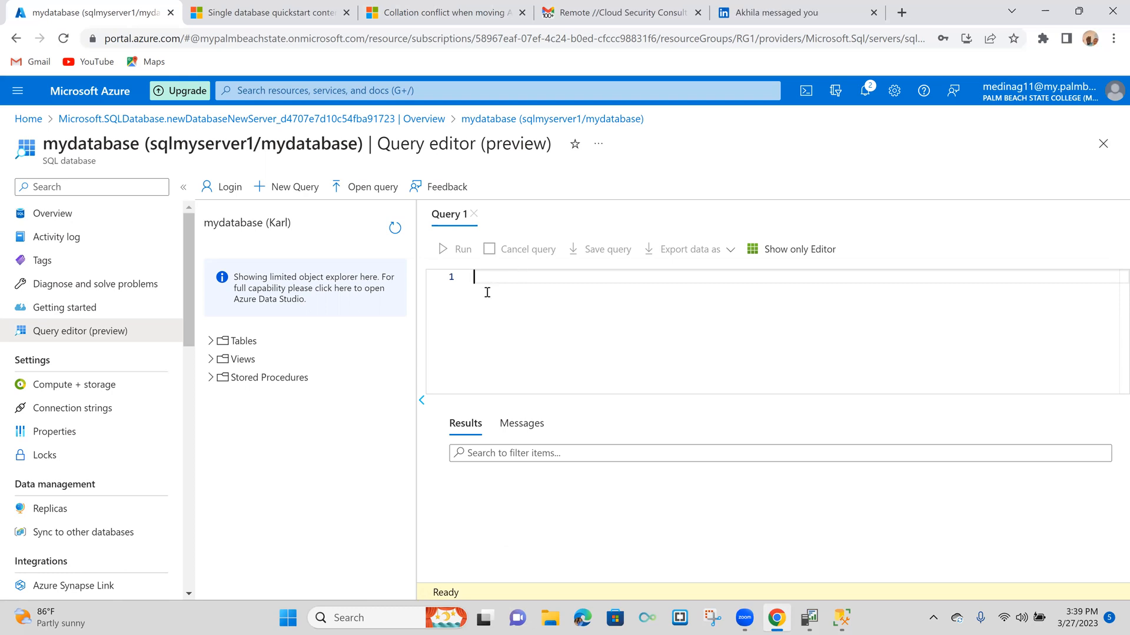
- Start the query with SELECT TOP 20, writing the keywords in capitals
text(Se)
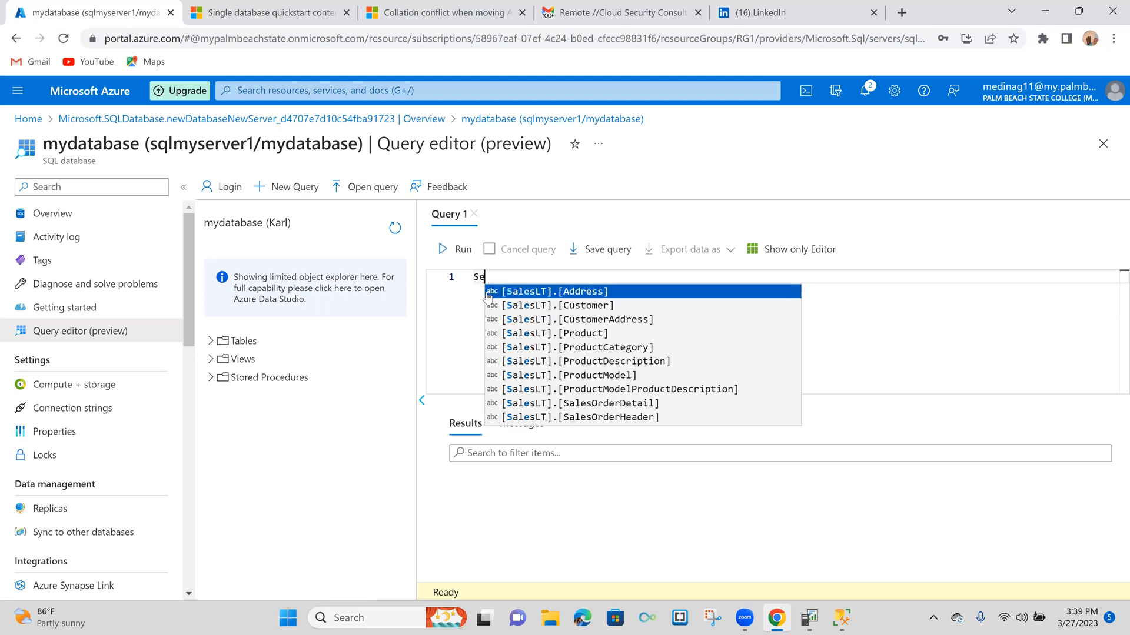
text(lect)
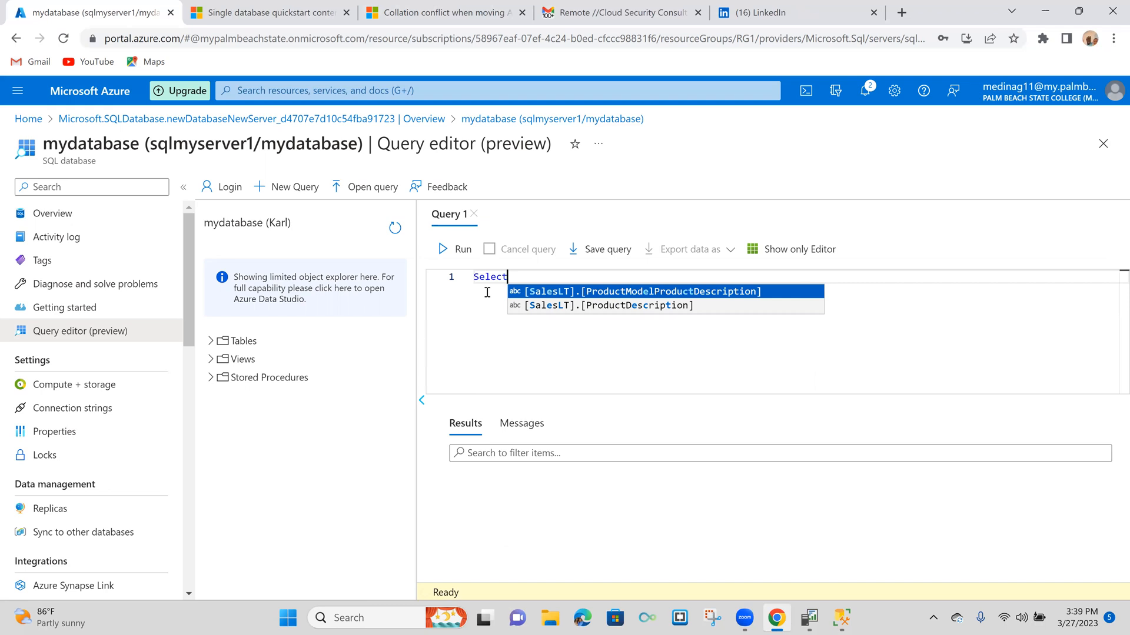
key(BackSpace)
key(BackSpace)
key(BackSpace)
key(BackSpace)
key(BackSpace)
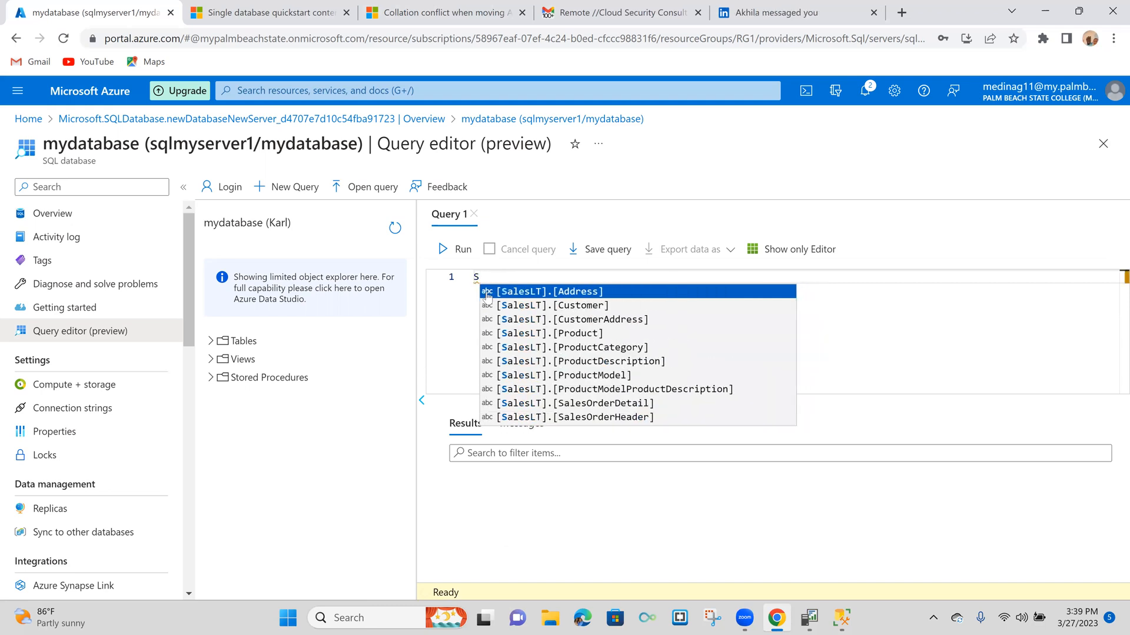
text(ELECT )
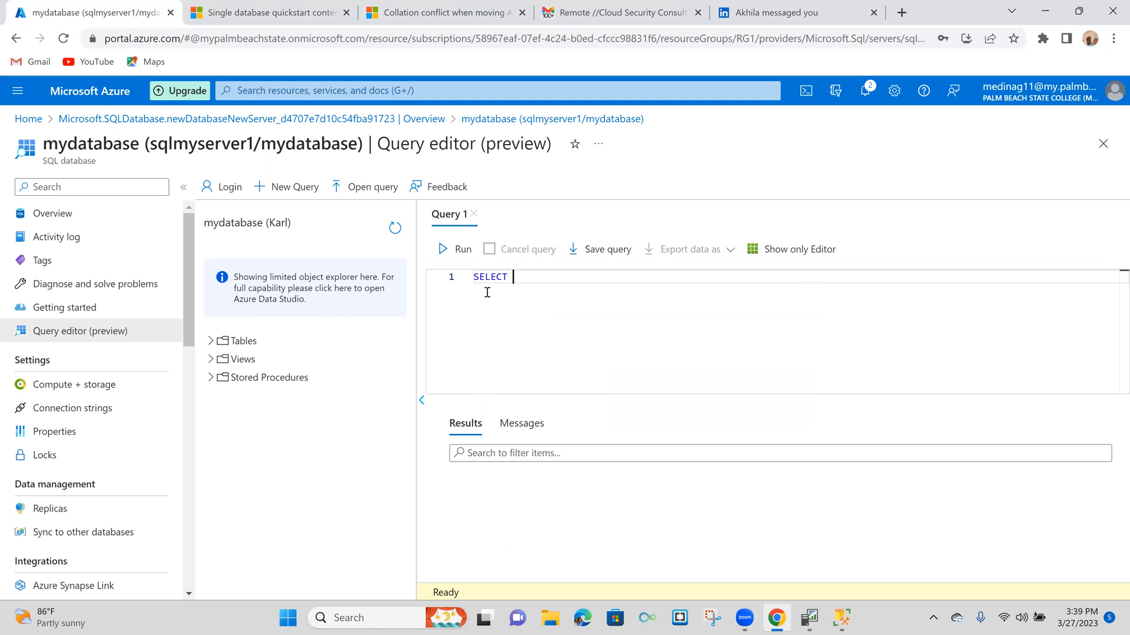
text(TOP 20 PC.NA)
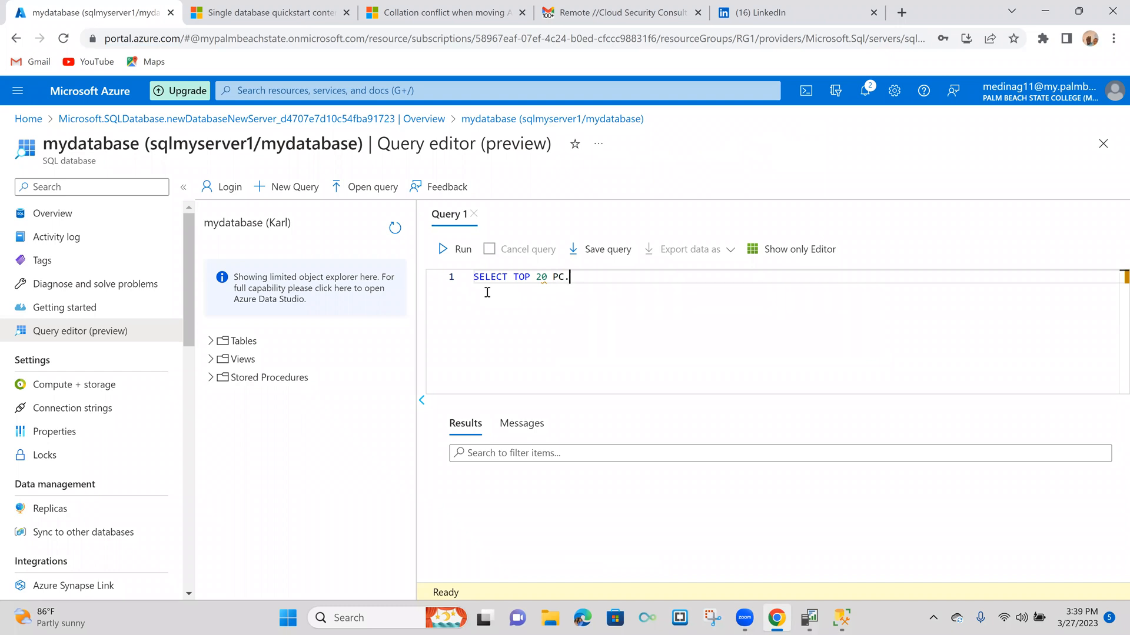
- Add pc.Name as the first column of the select list, with a lowercase table alias
key(BackSpace)
key(BackSpace)
key(BackSpace)
key(BackSpace)
key(BackSpace)
text(pc.name)
key(BackSpace)
key(BackSpace)
key(BackSpace)
key(BackSpace)
text(Name as Cat)
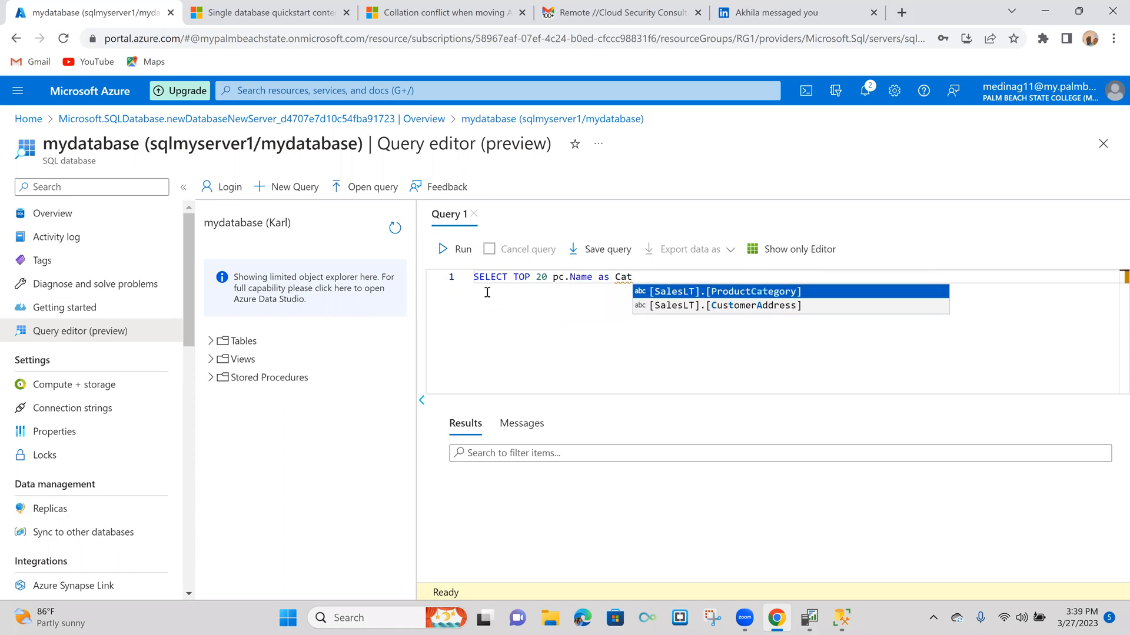
text(ego)
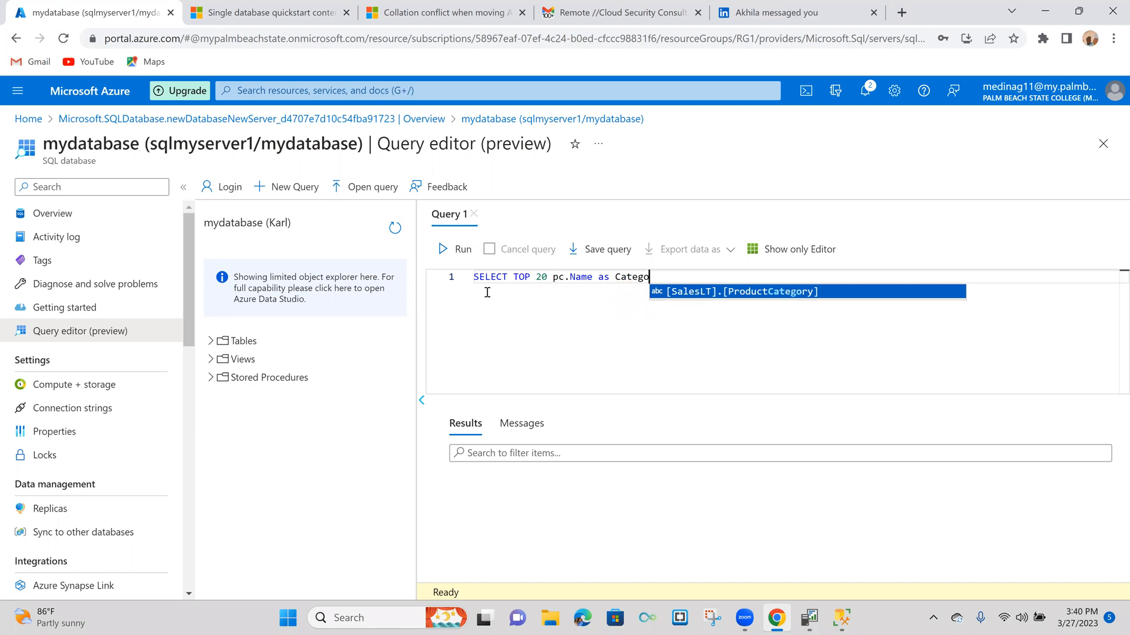
- Give the pc.Name column the alias CategoryName using "as", without inserting the suggested table name
key(Tab)
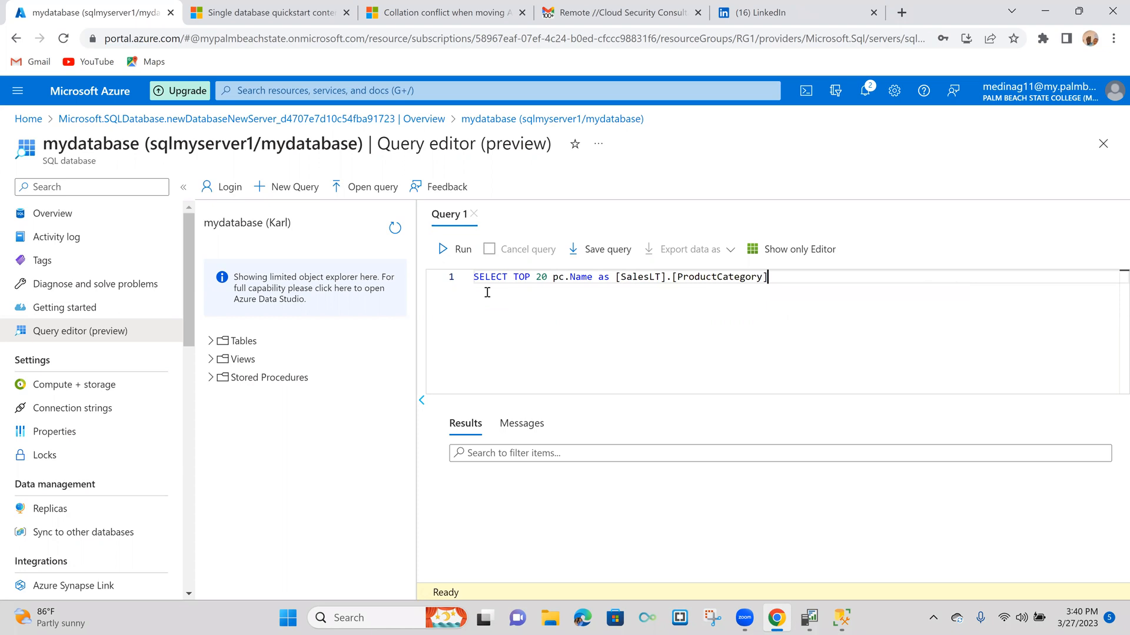
key(BackSpace)
key(BackSpace)
key(BackSpace)
key(BackSpace)
key(BackSpace)
key(BackSpace)
key(BackSpace)
key(BackSpace)
key(BackSpace)
key(BackSpace)
key(BackSpace)
key(BackSpace)
key(BackSpace)
key(BackSpace)
key(BackSpace)
key(BackSpace)
key(BackSpace)
key(BackSpace)
key(BackSpace)
key(BackSpace)
key(BackSpace)
key(BackSpace)
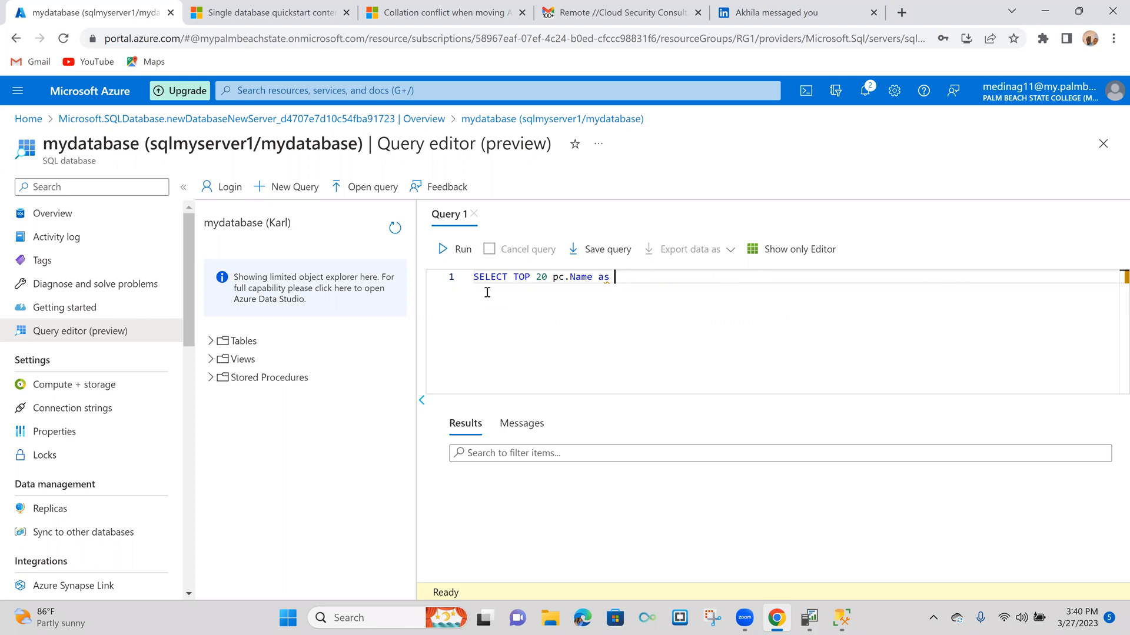
text(Categor)
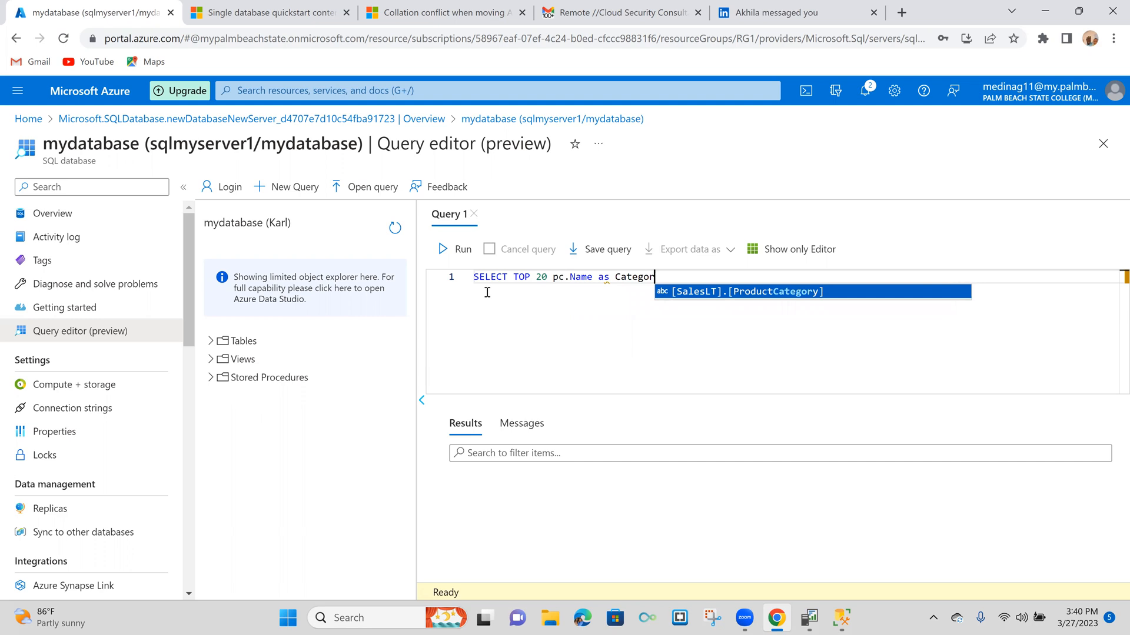
text(yName)
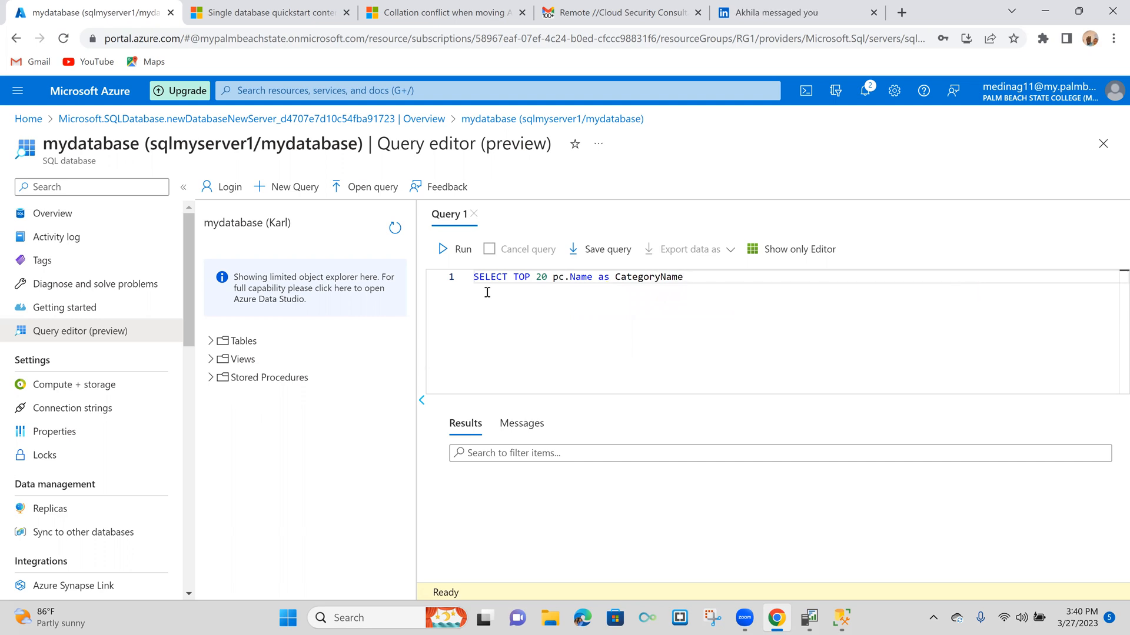
key(BackSpace)
- Add a second column after a comma, p.name as ProductName
text(, p)
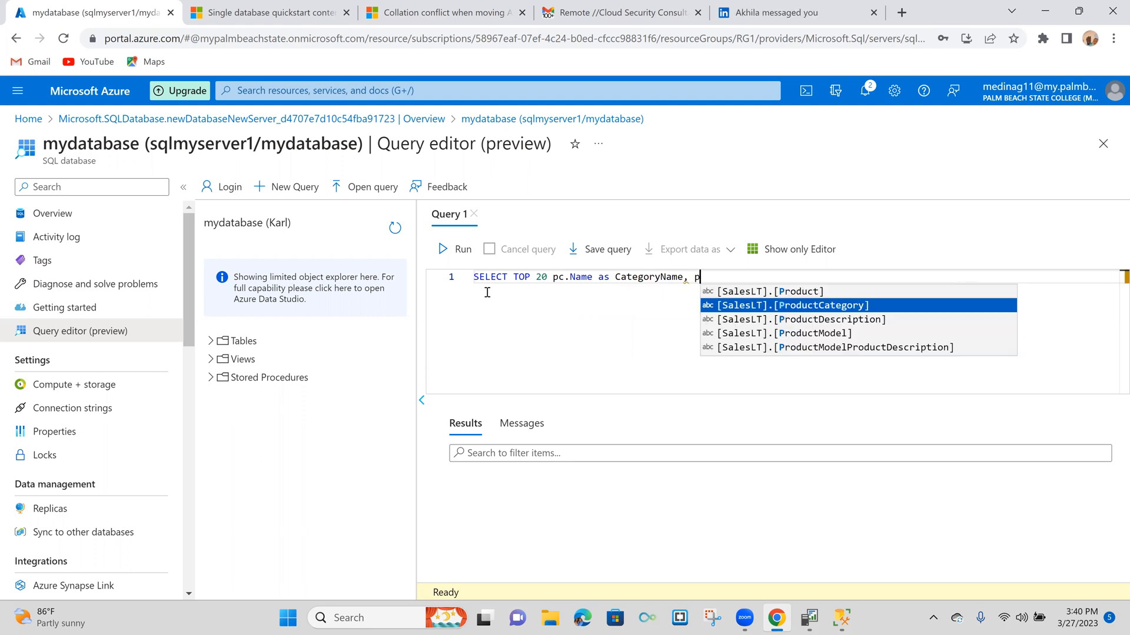
text(.na)
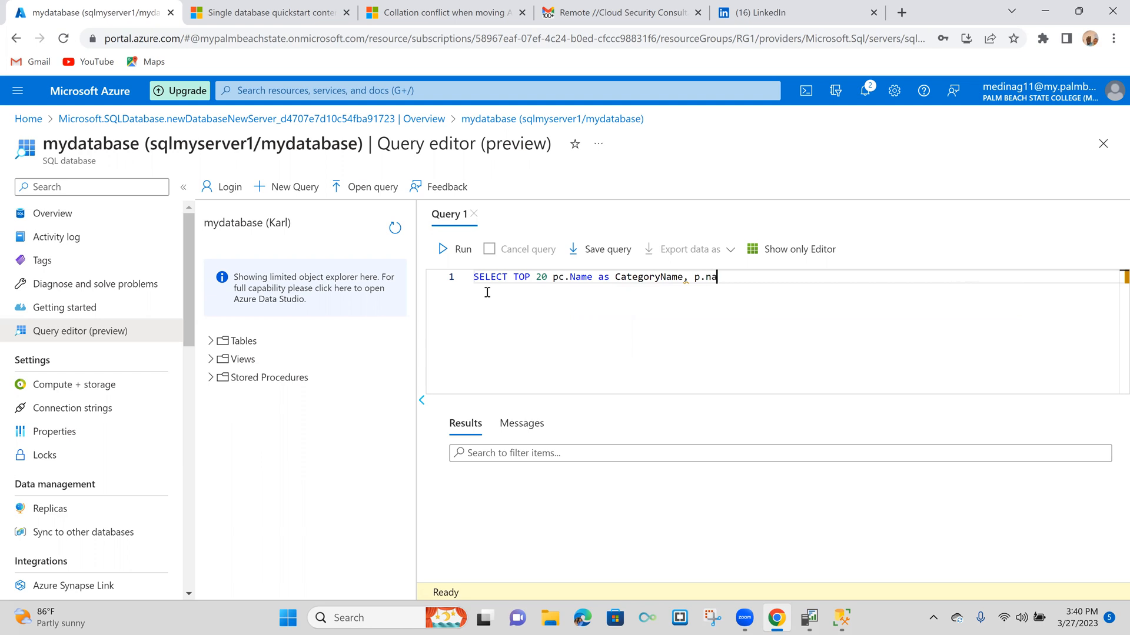
text(me as Produ)
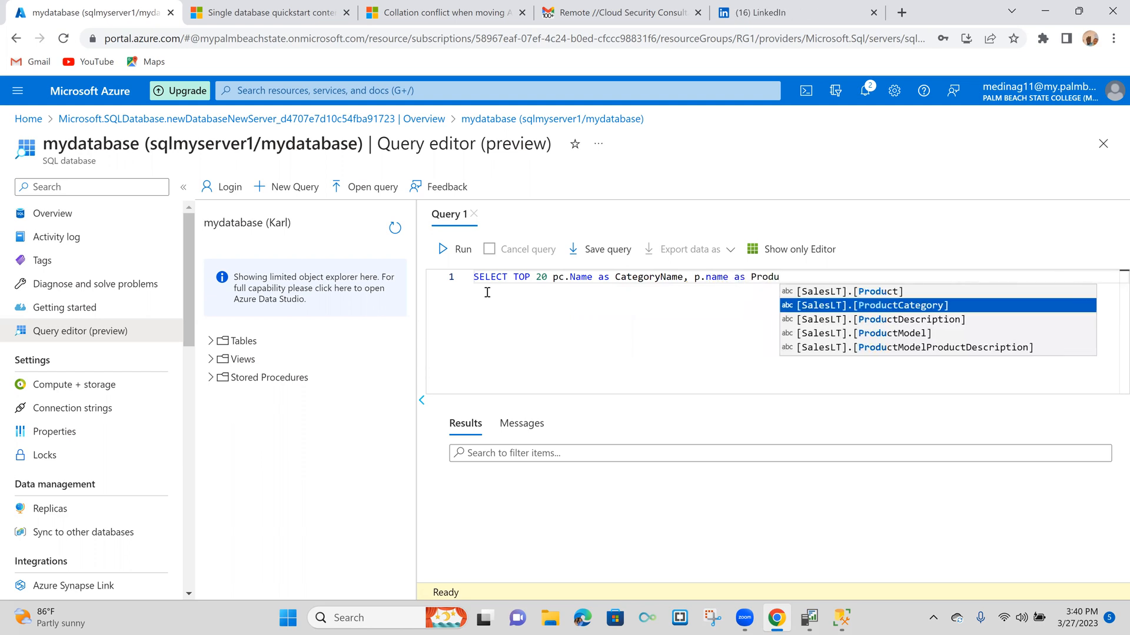
text(cgt.)
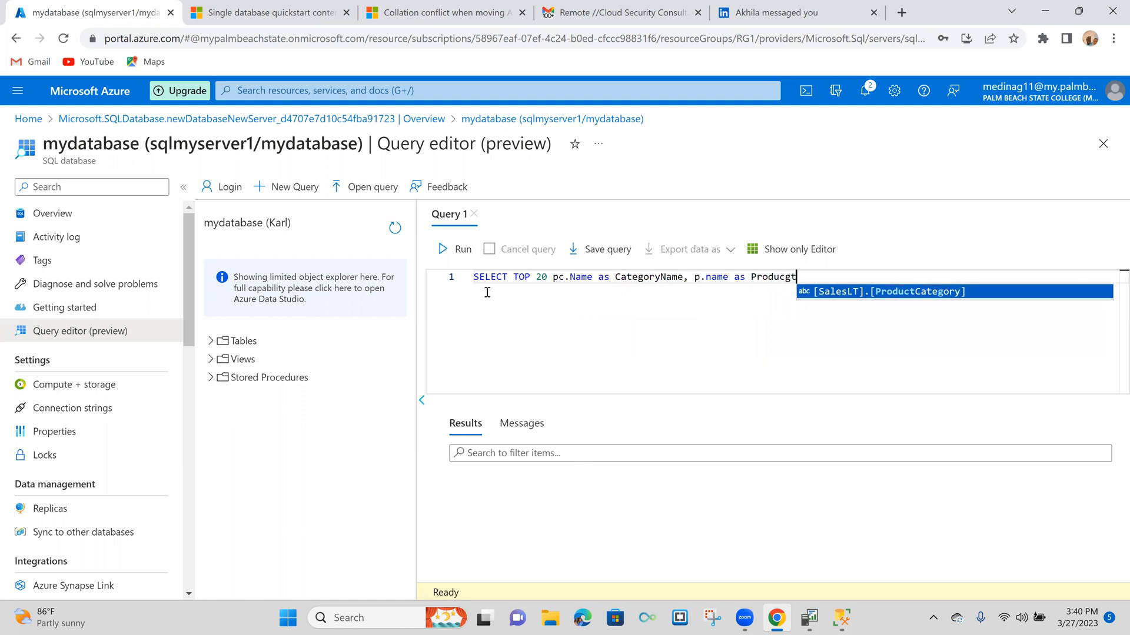
key(BackSpace)
key(BackSpace)
key(BackSpace)
text(t.)
key(BackSpace)
text(Name)
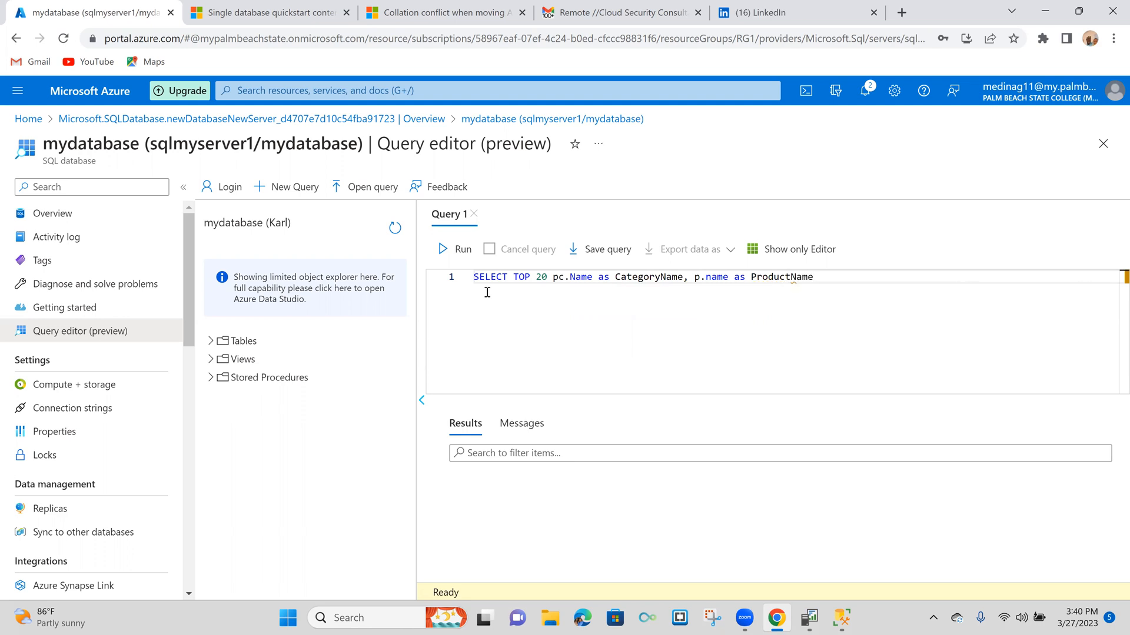
- Begin the second line of the query with the keyword FROM in capitals
key(Return)
text(From)
key(BackSpace)
key(BackSpace)
key(BackSpace)
text(ROM)
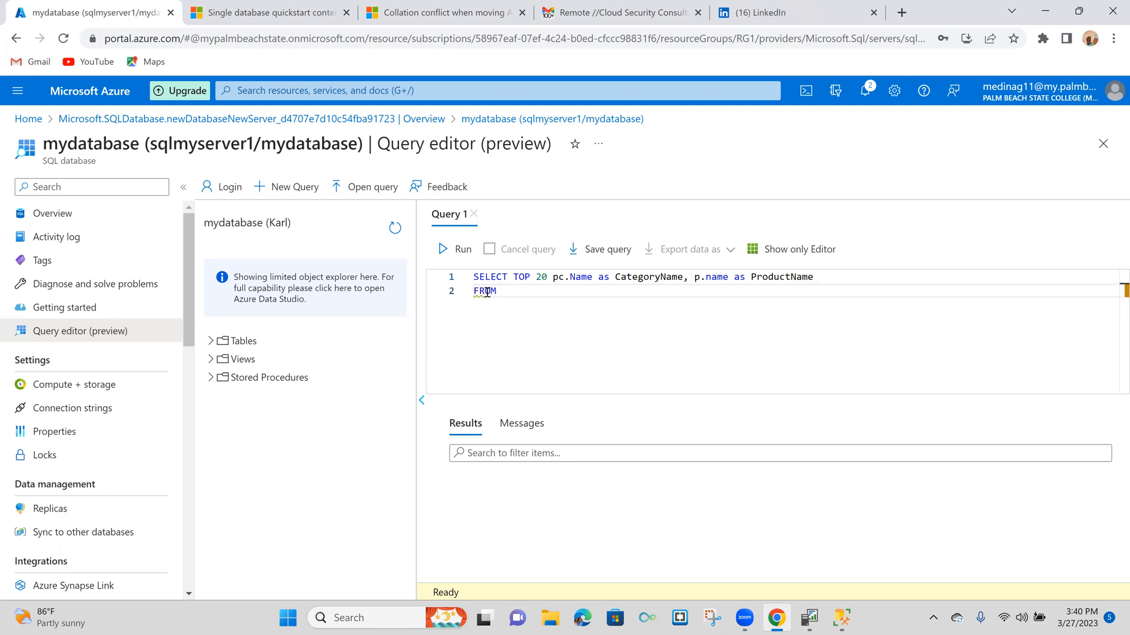
text( Sales)
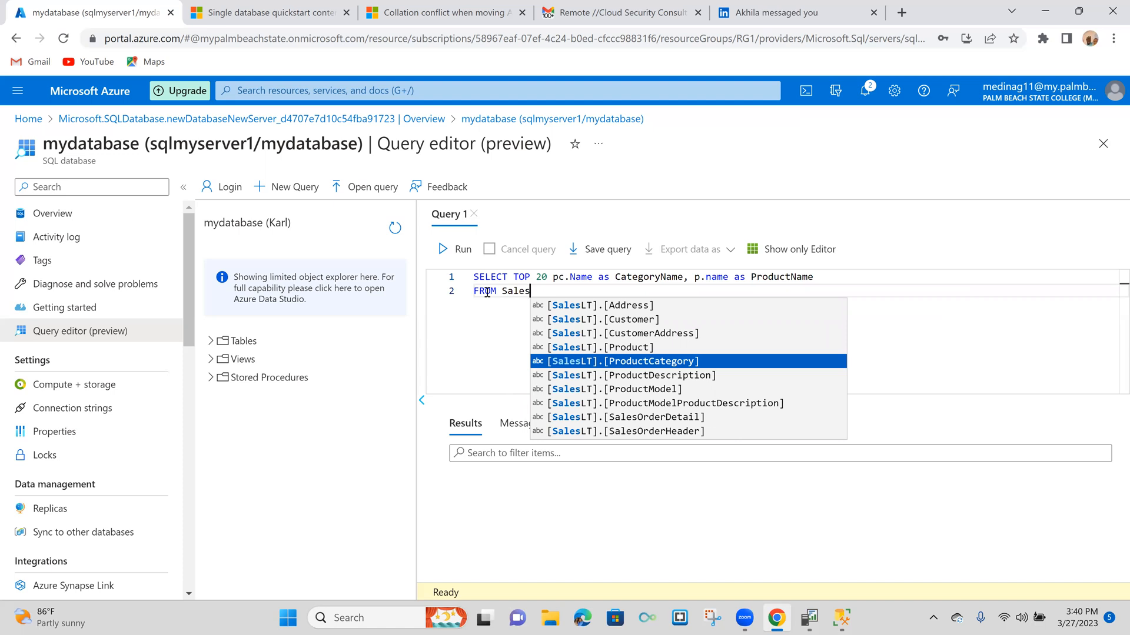
text(LT)
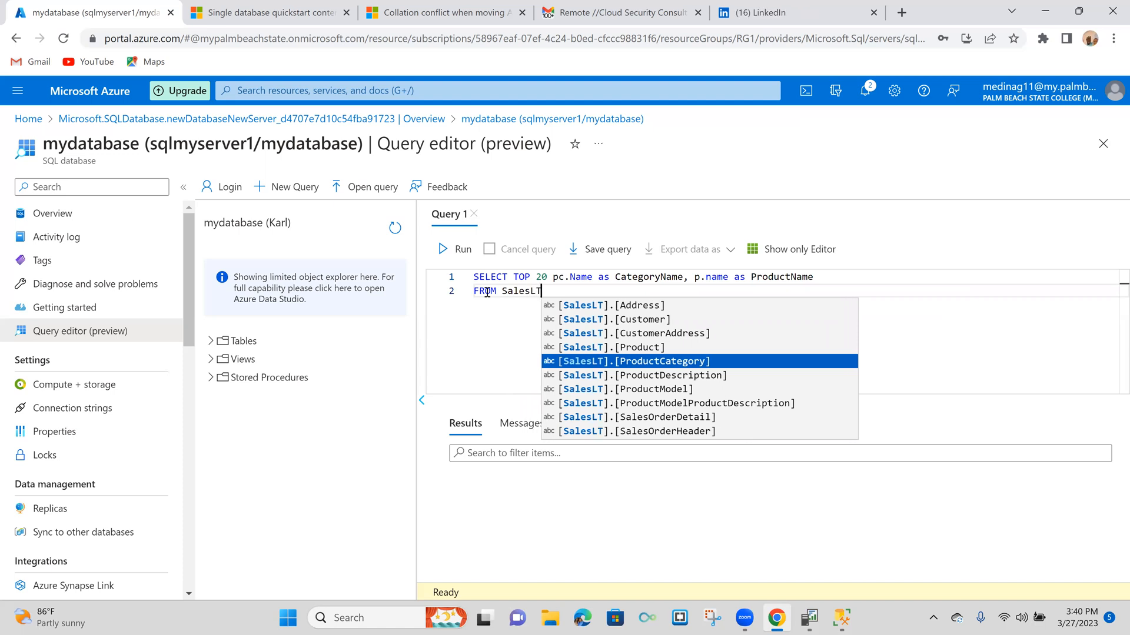
- After FROM, enter the schema name SalesLT with a period and insert the suggested table [SalesLT].[ProductCategory]
key(Escape)
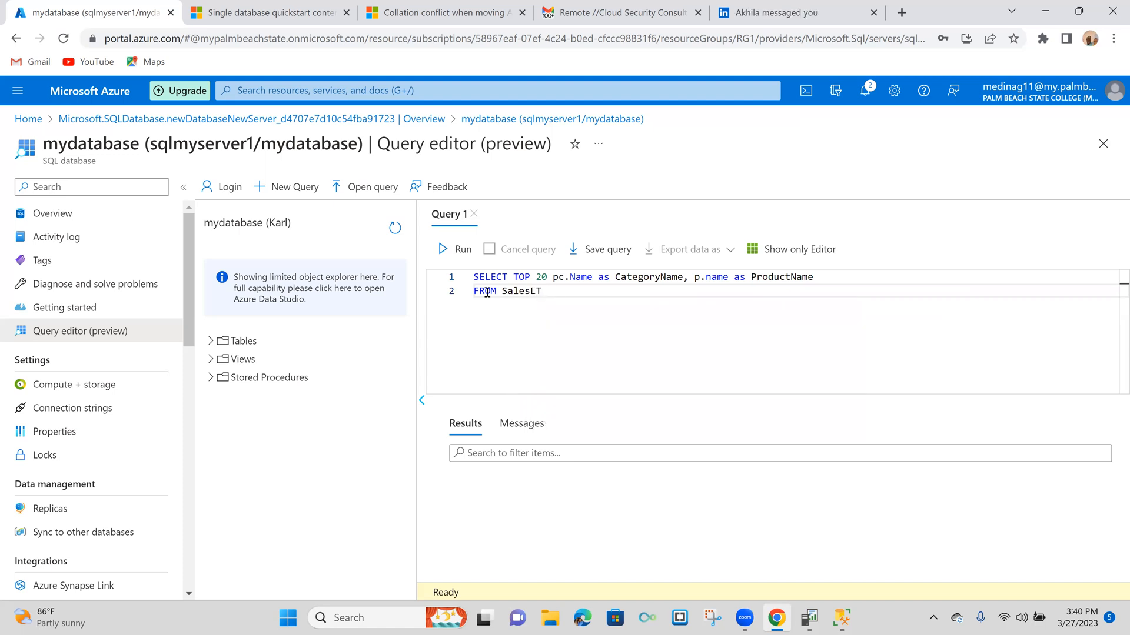
text(,)
text(.Pro)
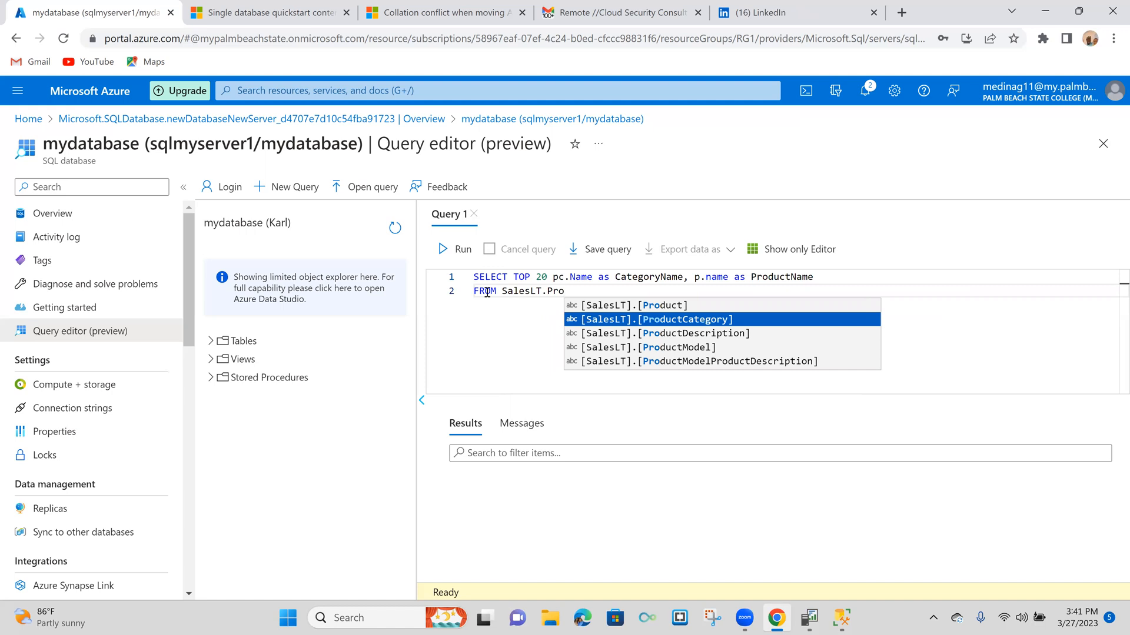
key(Return)
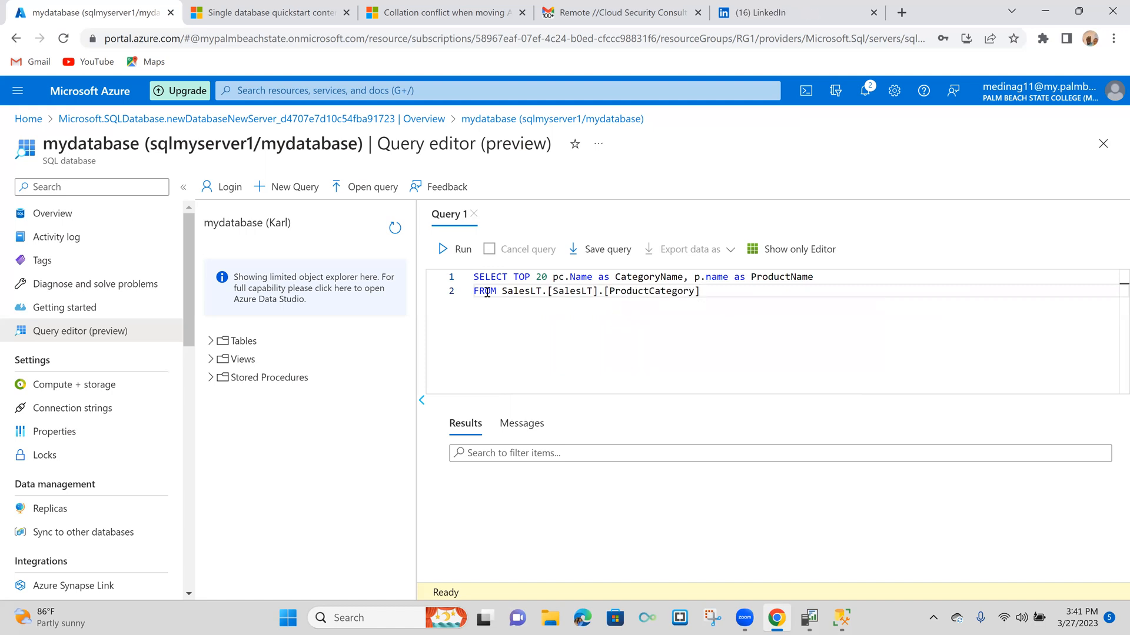
- Remove the duplicated schema and the square brackets from the FROM line, leaving the table as SalesLT.ProductCategory
key(Left)
key(Left)
key(Left)
key(Left)
key(Left)
key(Left)
key(Left)
key(Left)
key(Left)
key(Left)
key(Left)
key(Left)
key(Left)
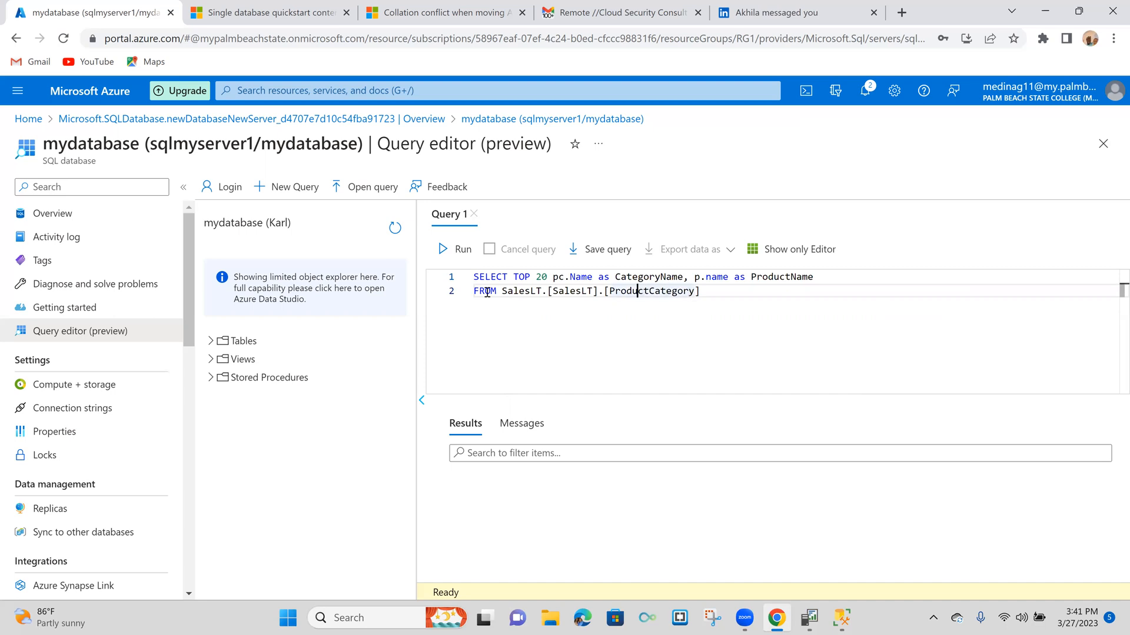
key(Left)
key(BackSpace)
key(BackSpace)
key(BackSpace)
key(BackSpace)
key(BackSpace)
key(BackSpace)
key(BackSpace)
key(BackSpace)
key(BackSpace)
key(BackSpace)
key(BackSpace)
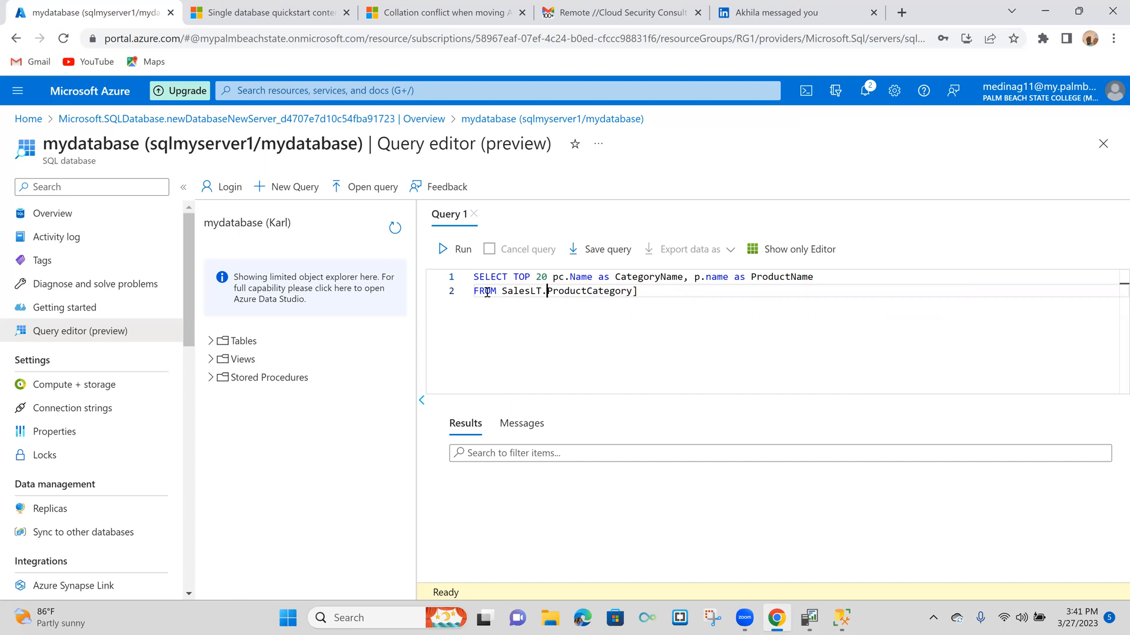
key(Right)
key(Right)
key(Right)
key(Right)
key(Right)
key(Right)
key(Right)
key(Right)
key(Right)
key(Right)
key(Right)
key(Right)
key(Right)
key(Right)
key(Right)
key(Right)
key(BackSpace)
text(pc)
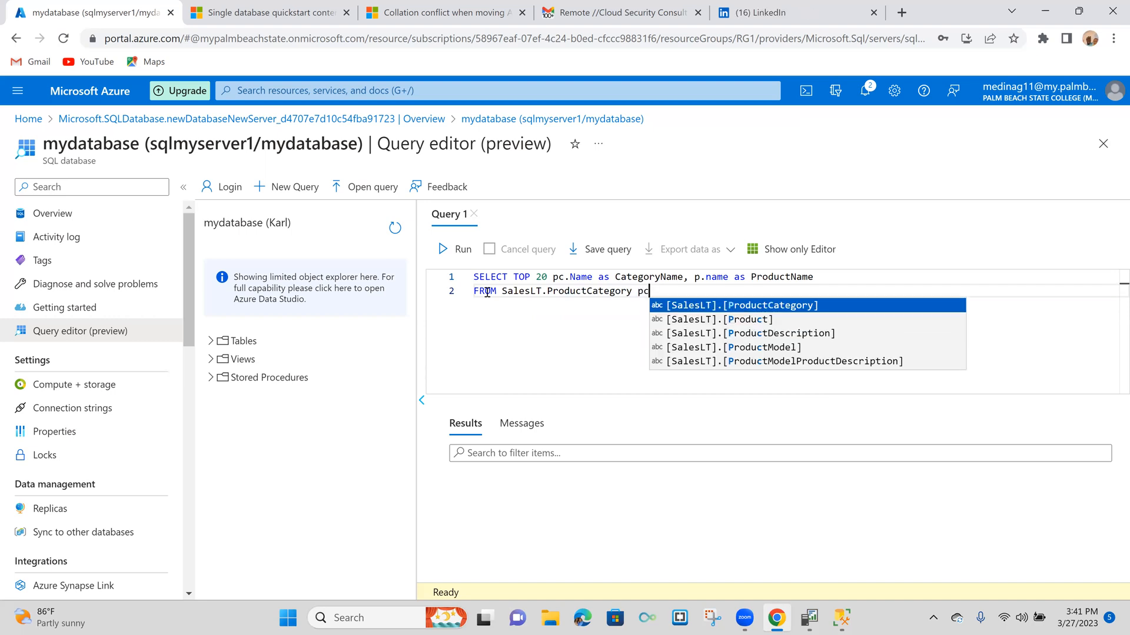
key(Return)
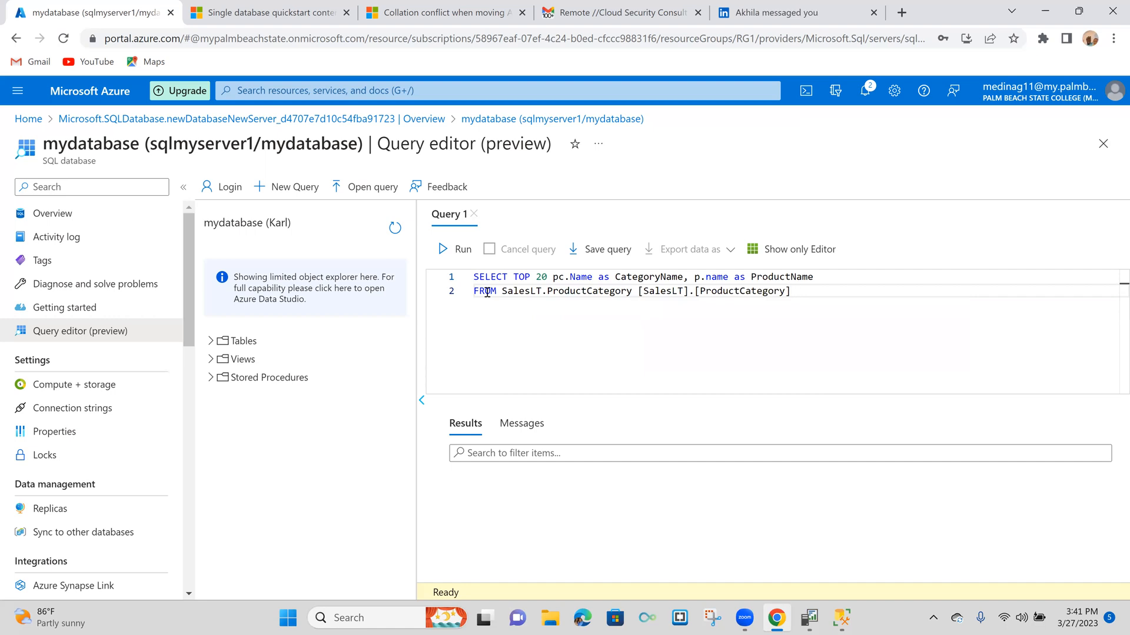
key(BackSpace)
key(BackSpace)
key(BackSpace)
key(BackSpace)
key(BackSpace)
key(BackSpace)
key(BackSpace)
key(BackSpace)
key(BackSpace)
key(BackSpace)
key(BackSpace)
key(BackSpace)
key(BackSpace)
key(BackSpace)
key(BackSpace)
key(BackSpace)
key(BackSpace)
key(BackSpace)
key(BackSpace)
key(BackSpace)
key(BackSpace)
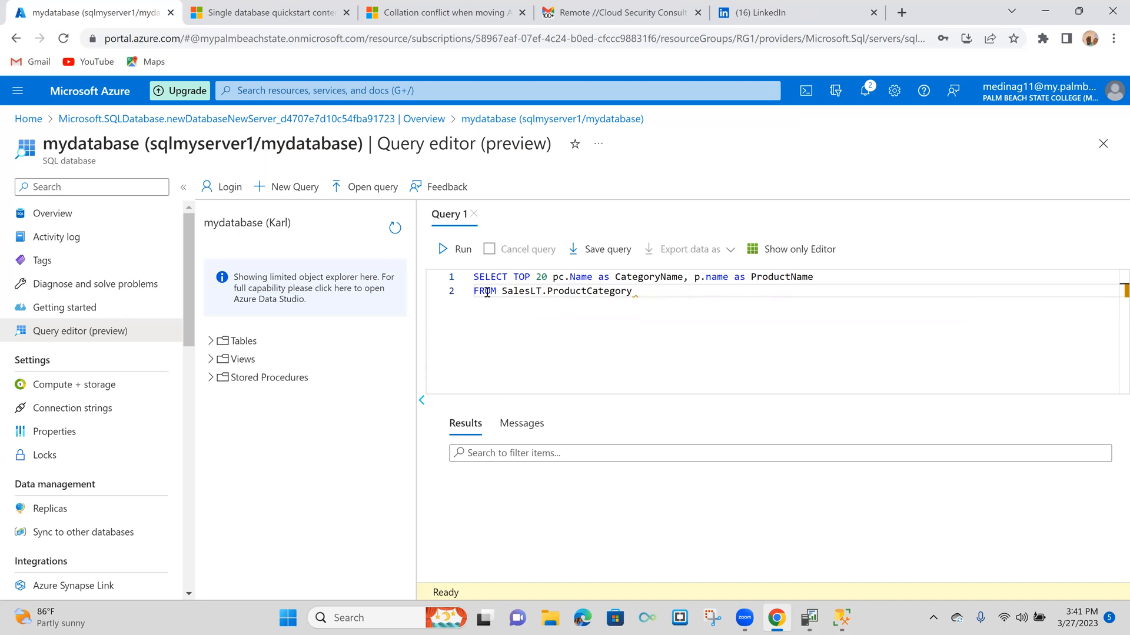
text(pc)
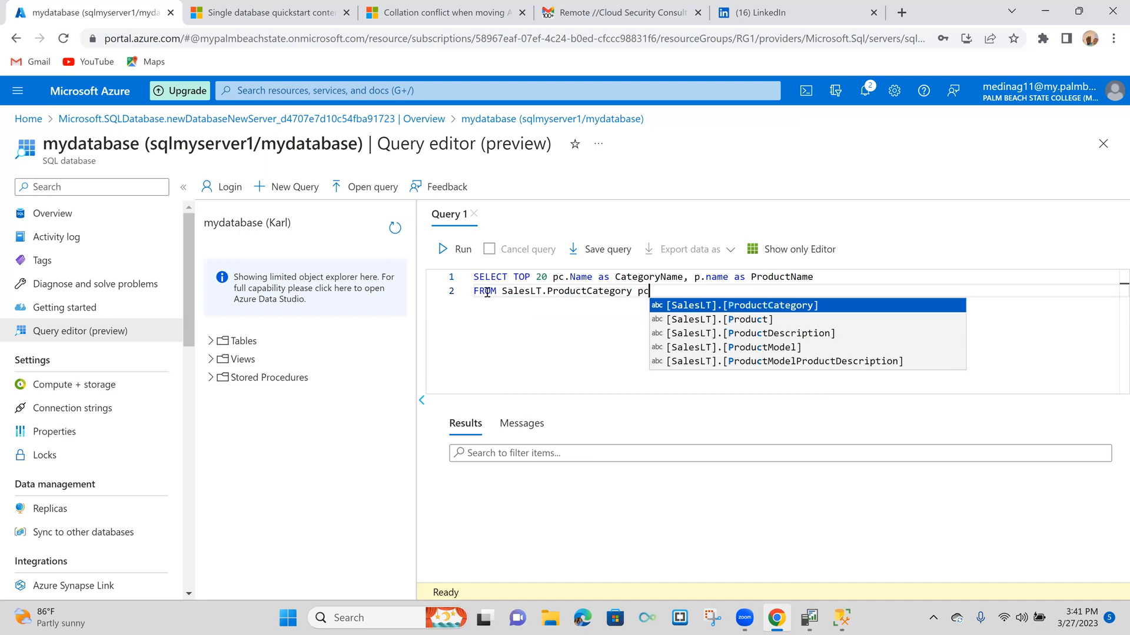
key(Return)
key(BackSpace)
key(BackSpace)
key(BackSpace)
key(BackSpace)
key(BackSpace)
key(BackSpace)
key(BackSpace)
key(BackSpace)
key(BackSpace)
key(BackSpace)
key(BackSpace)
key(BackSpace)
key(BackSpace)
key(BackSpace)
key(BackSpace)
key(BackSpace)
key(BackSpace)
key(BackSpace)
key(BackSpace)
key(BackSpace)
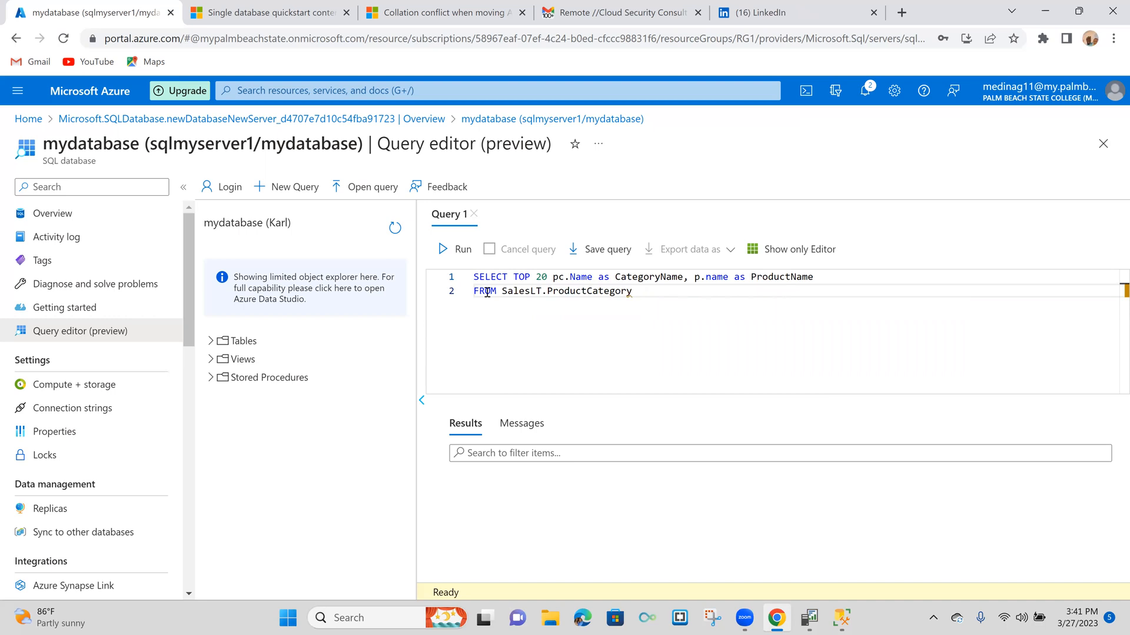
- Add a third line to the query and give SalesLT.ProductCategory the alias pc, deleting the table name inserted by autocomplete
text(pc)
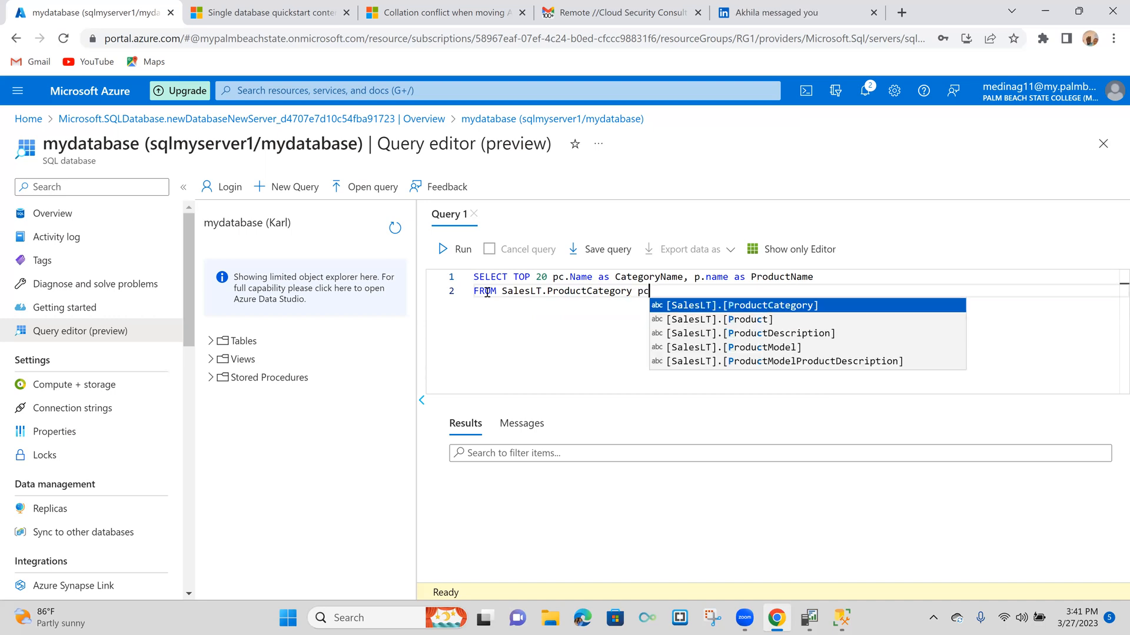
key(Return)
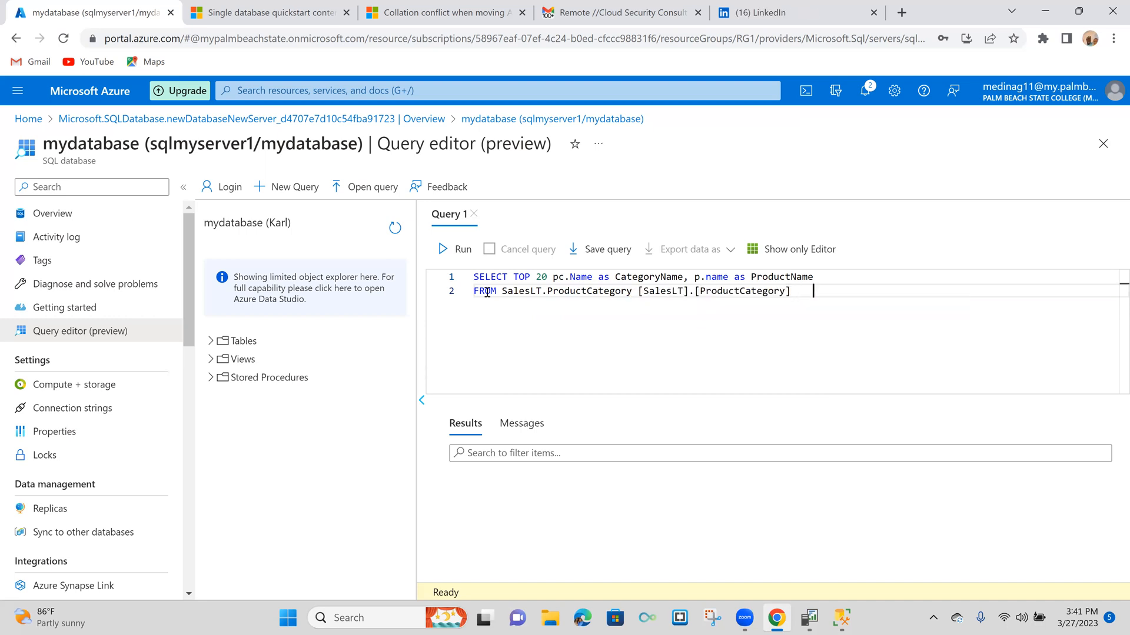
key(Return)
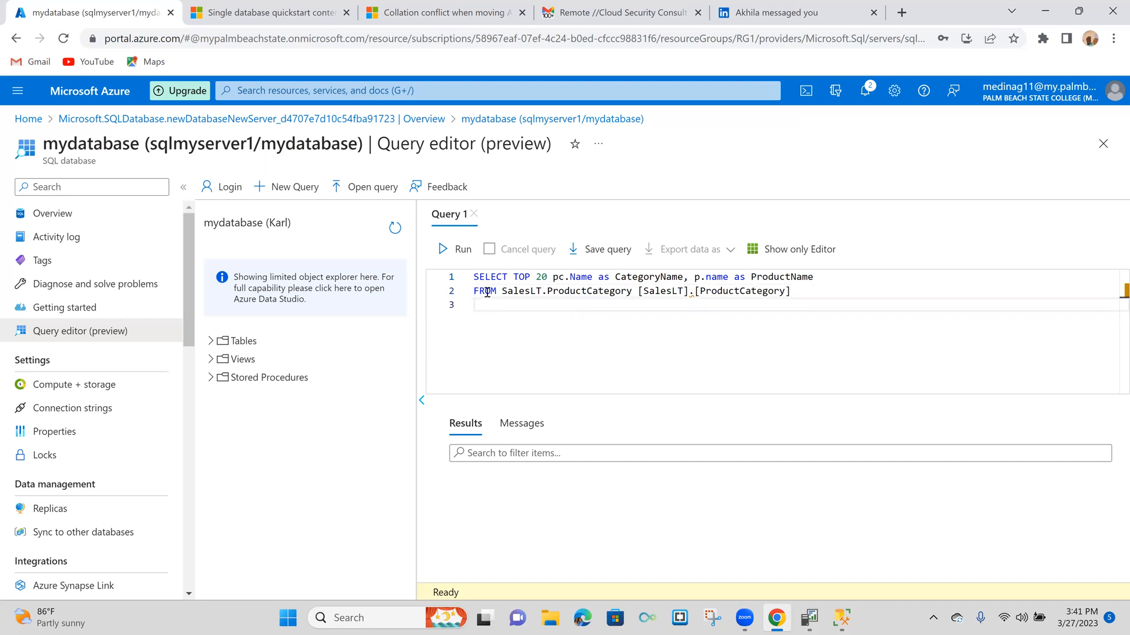
click(803, 293)
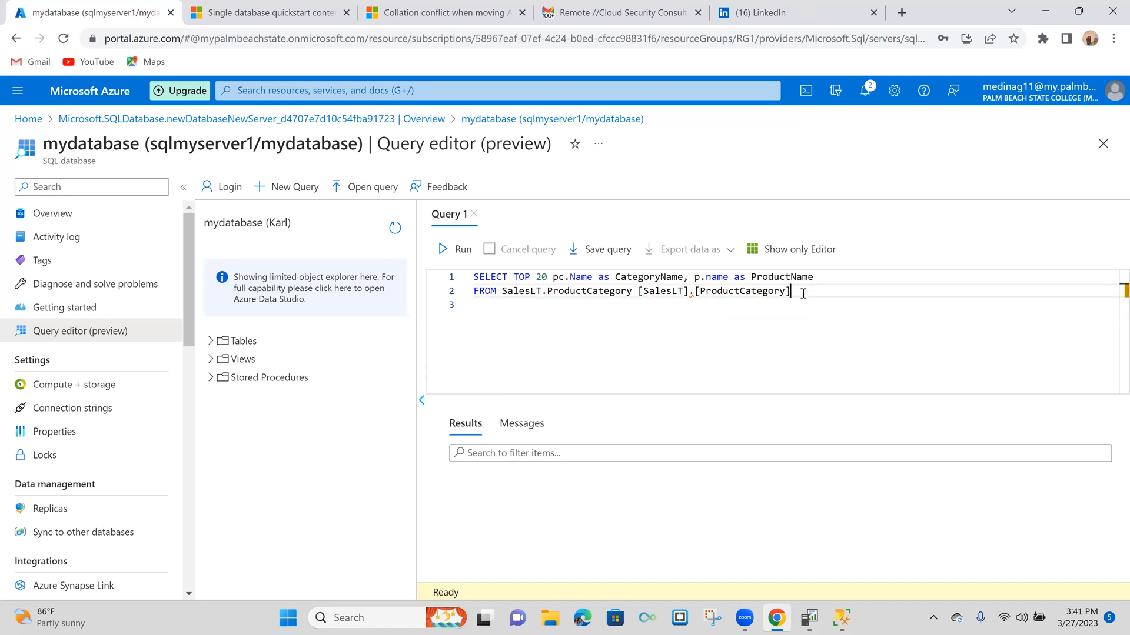
key(BackSpace)
key(BackSpace)
key(BackSpace)
key(BackSpace)
key(BackSpace)
key(BackSpace)
key(BackSpace)
key(BackSpace)
key(BackSpace)
key(BackSpace)
key(BackSpace)
key(BackSpace)
key(BackSpace)
key(BackSpace)
key(BackSpace)
key(BackSpace)
key(BackSpace)
key(BackSpace)
key(BackSpace)
key(BackSpace)
key(BackSpace)
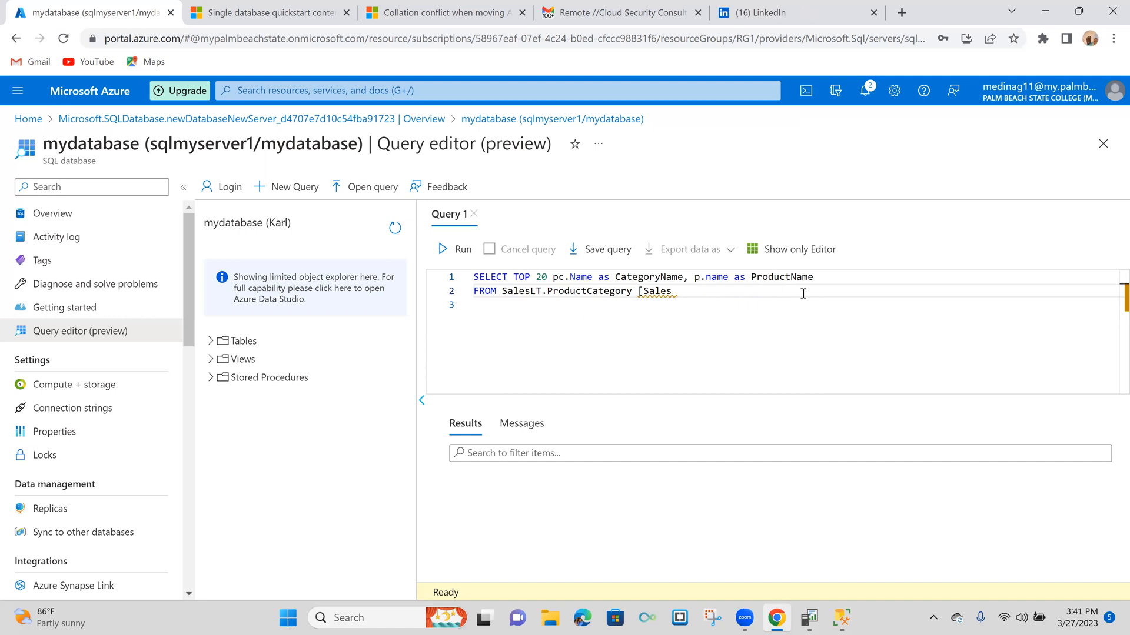
key(BackSpace)
key(BackSpace)
key(BackSpace)
key(BackSpace)
key(BackSpace)
text(pc)
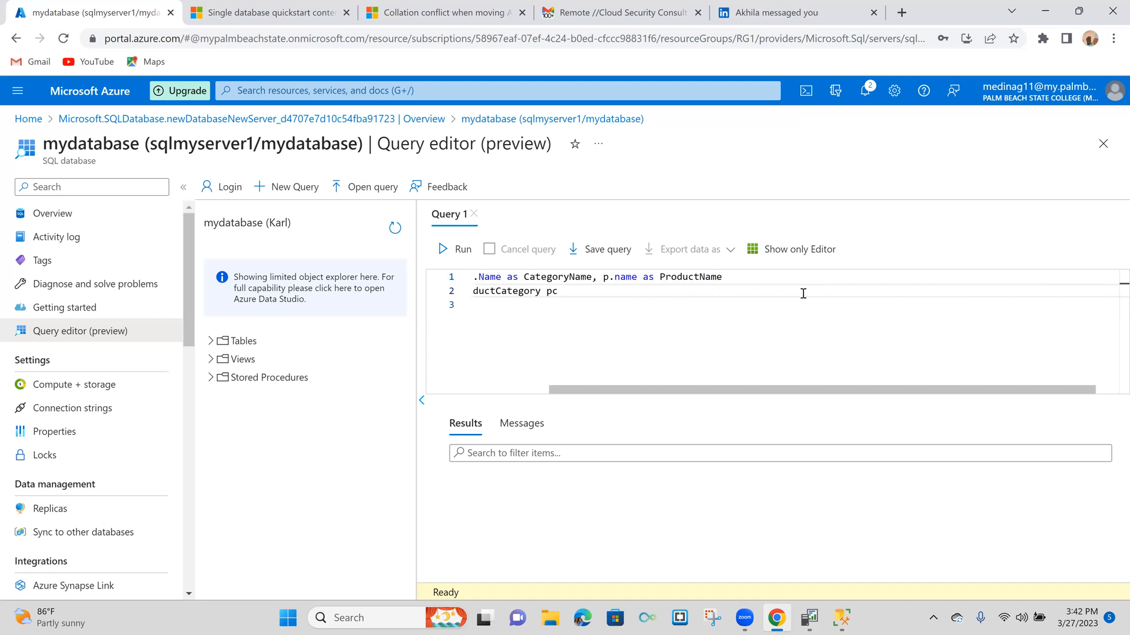
- Begin the third line of the query with the keyword JOIN in capitals
drag(641, 397, 506, 355)
click(478, 304)
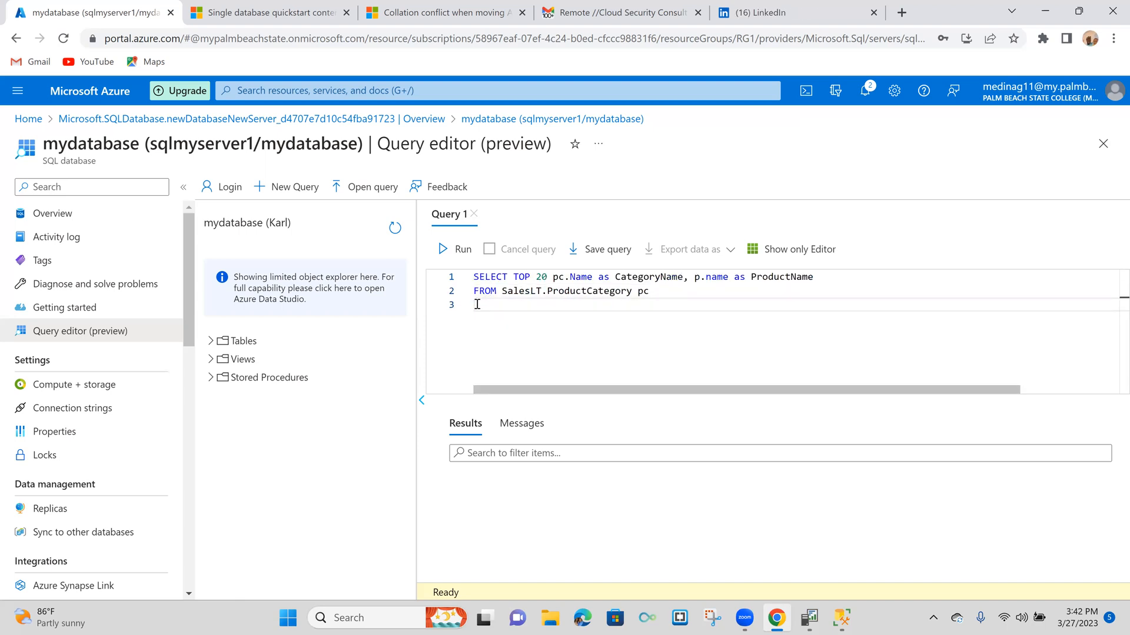
text(JOIN)
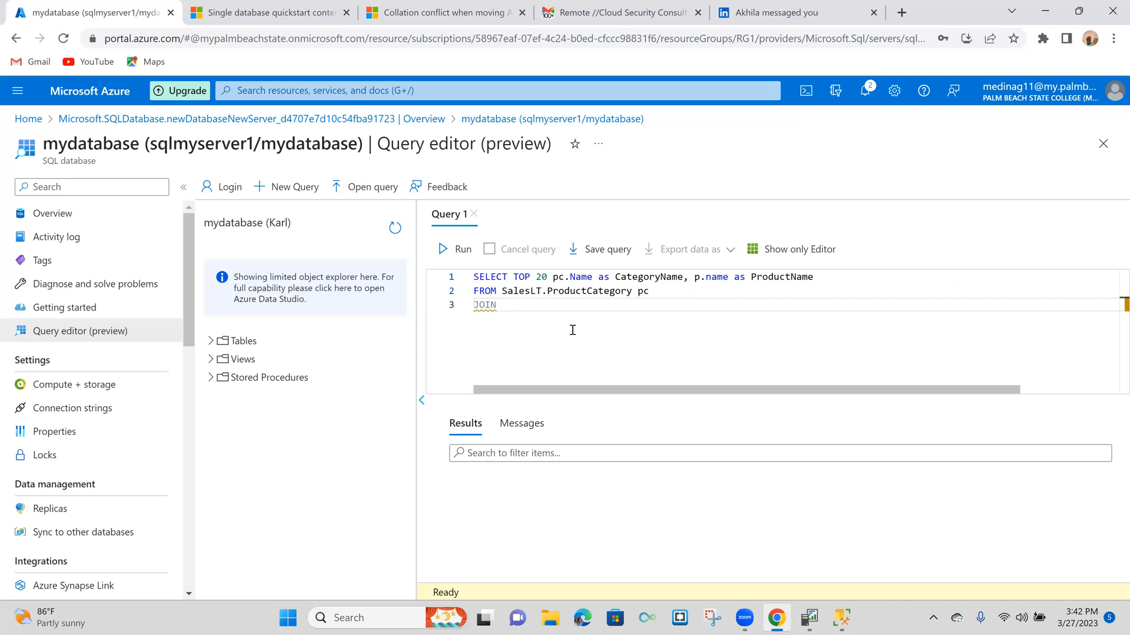
text( sal)
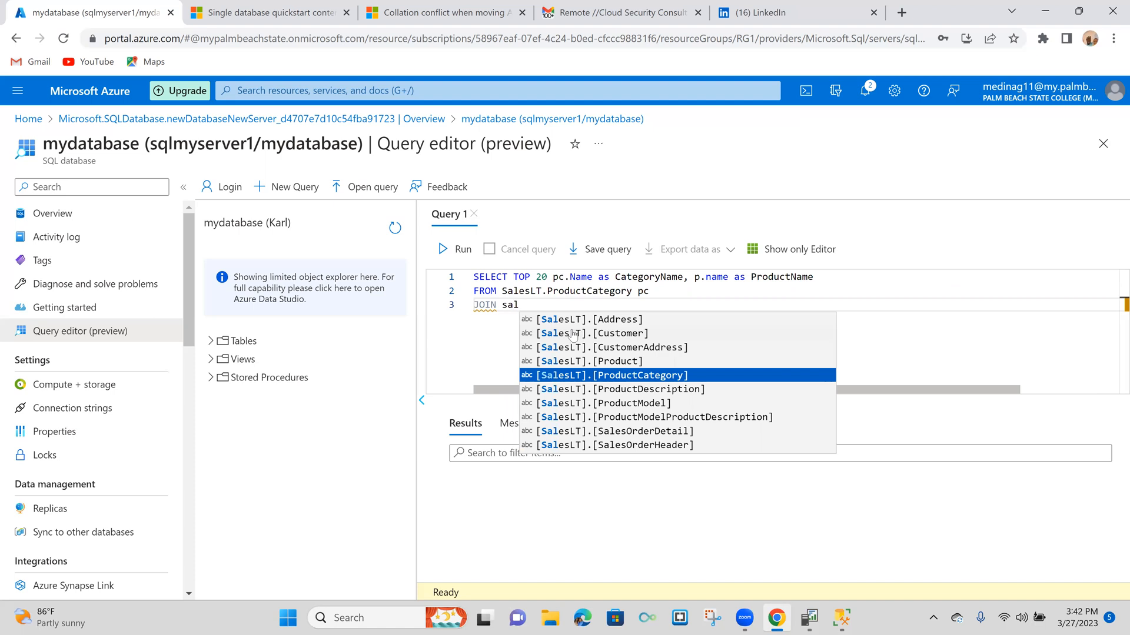
key(Return)
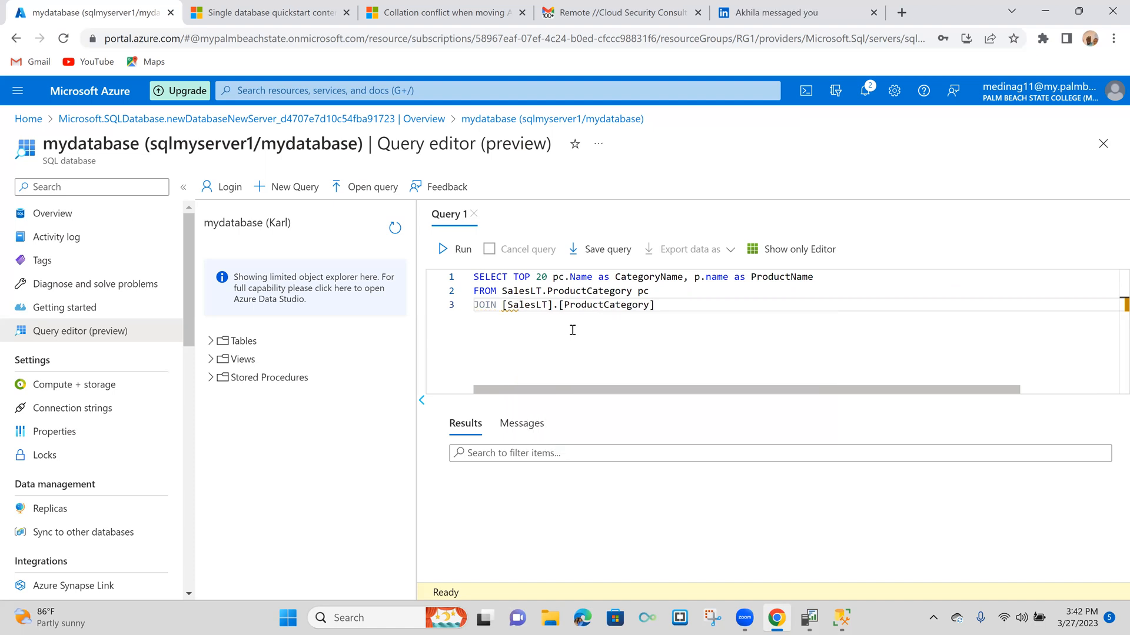
key(BackSpace)
key(BackSpace)
key(BackSpace)
key(BackSpace)
key(BackSpace)
key(BackSpace)
key(BackSpace)
key(BackSpace)
key(BackSpace)
key(BackSpace)
key(BackSpace)
key(BackSpace)
key(BackSpace)
key(BackSpace)
key(BackSpace)
key(BackSpace)
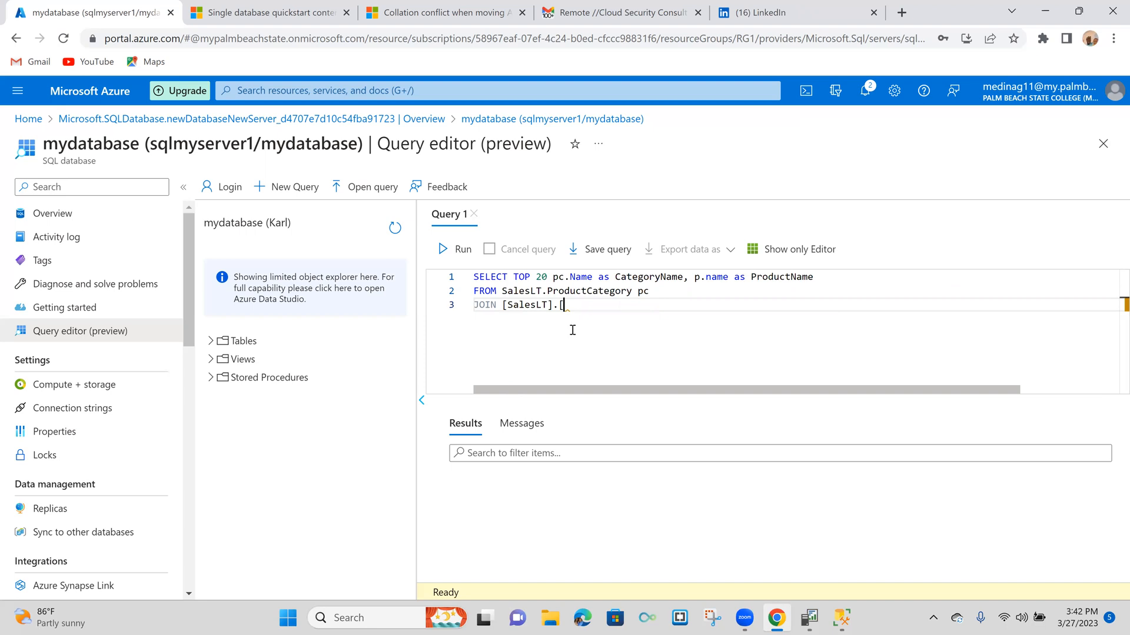
key(BackSpace)
key(BackSpace)
key(BackSpace)
key(BackSpace)
key(BackSpace)
key(BackSpace)
key(BackSpace)
key(BackSpace)
key(BackSpace)
key(BackSpace)
key(BackSpace)
key(BackSpace)
key(BackSpace)
key(BackSpace)
key(BackSpace)
key(BackSpace)
- Make the third line read JOIN SalesLT, without inserting any suggested table name
text(JOIN Sa)
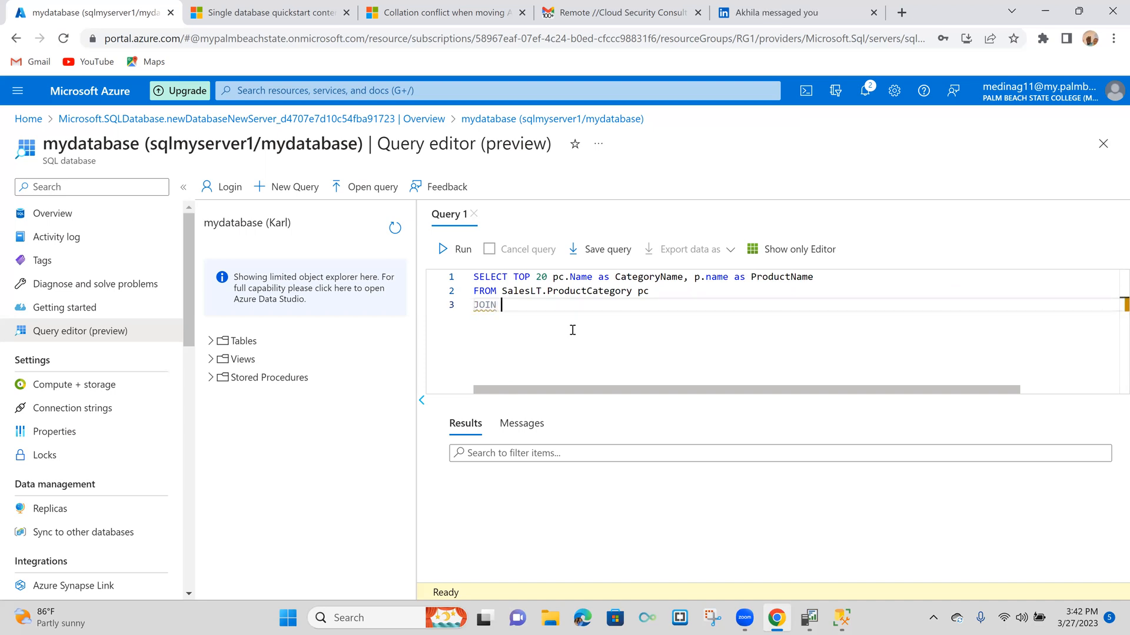
text(le)
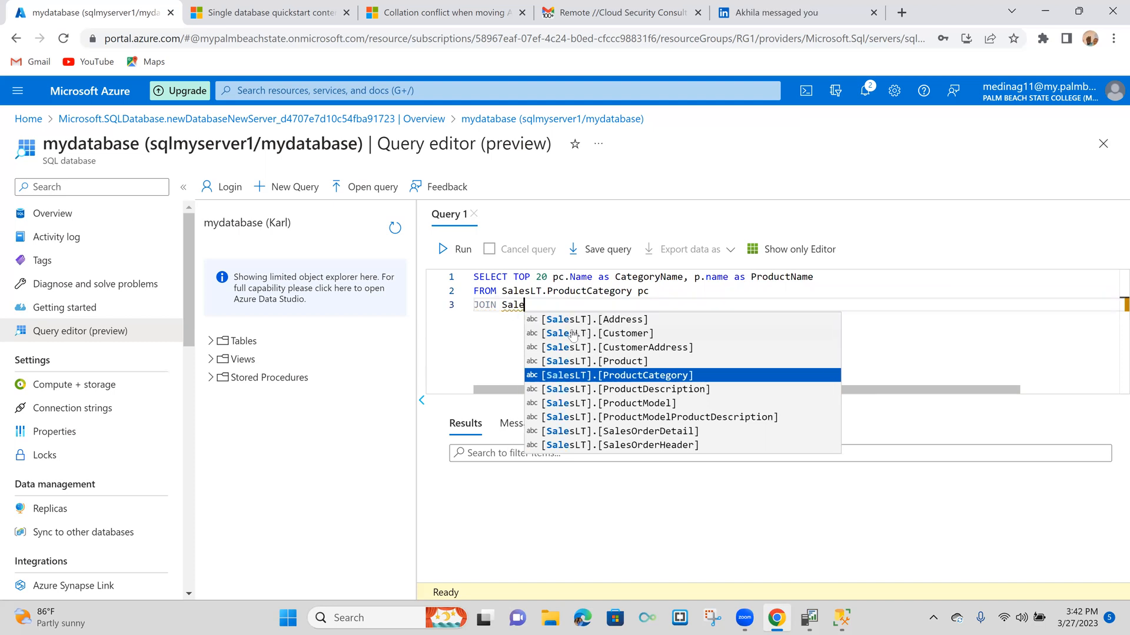
text(s)
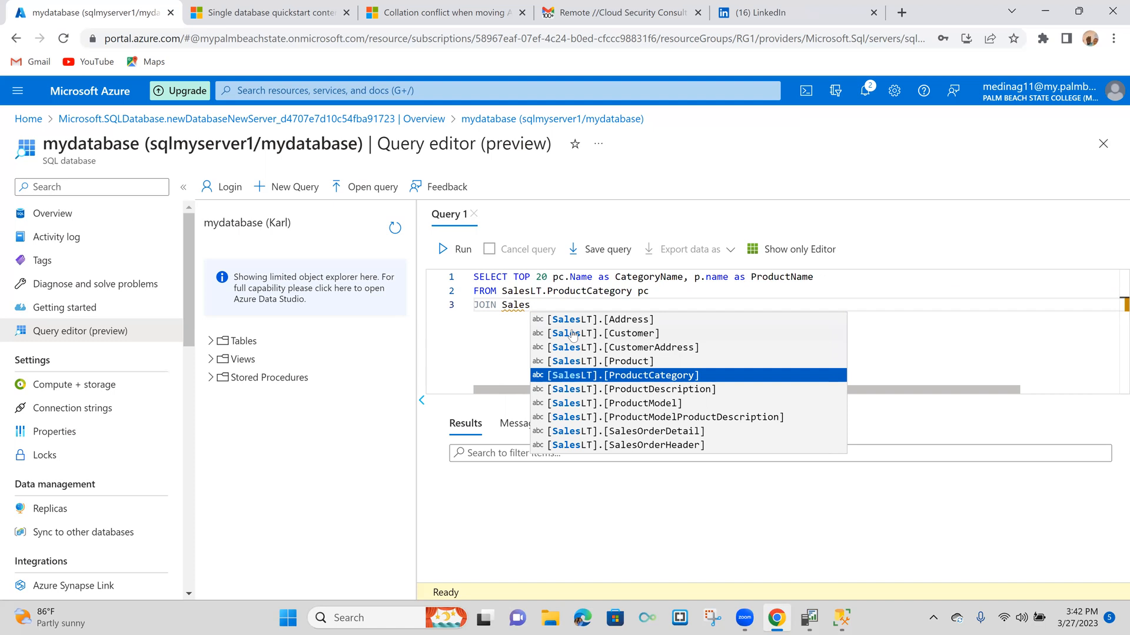
text(LT)
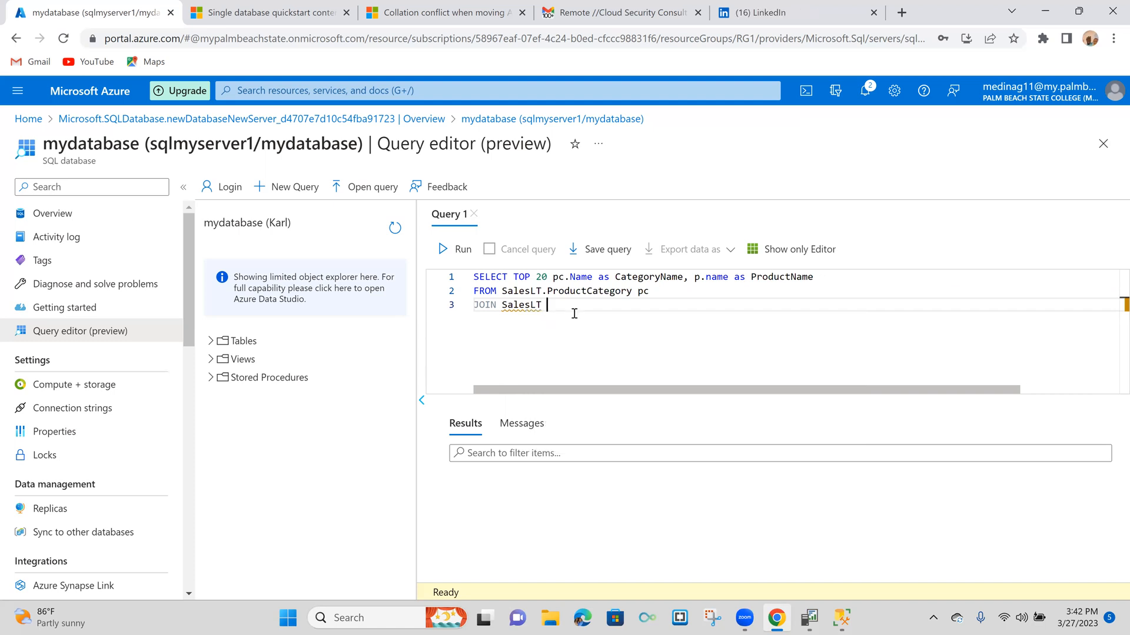
click(690, 289)
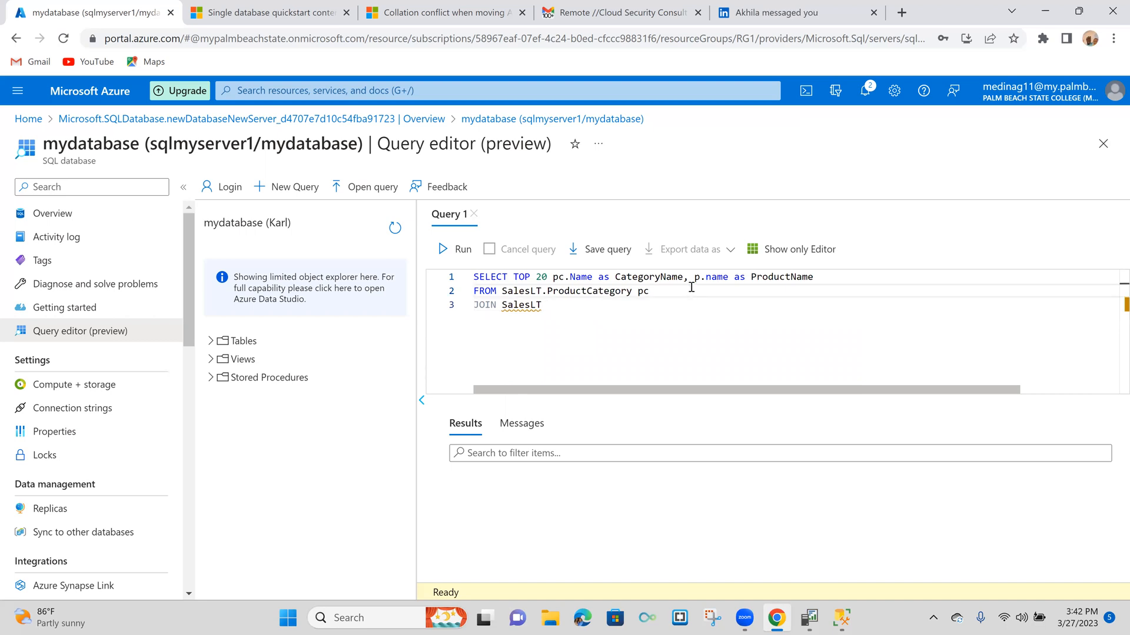
click(600, 312)
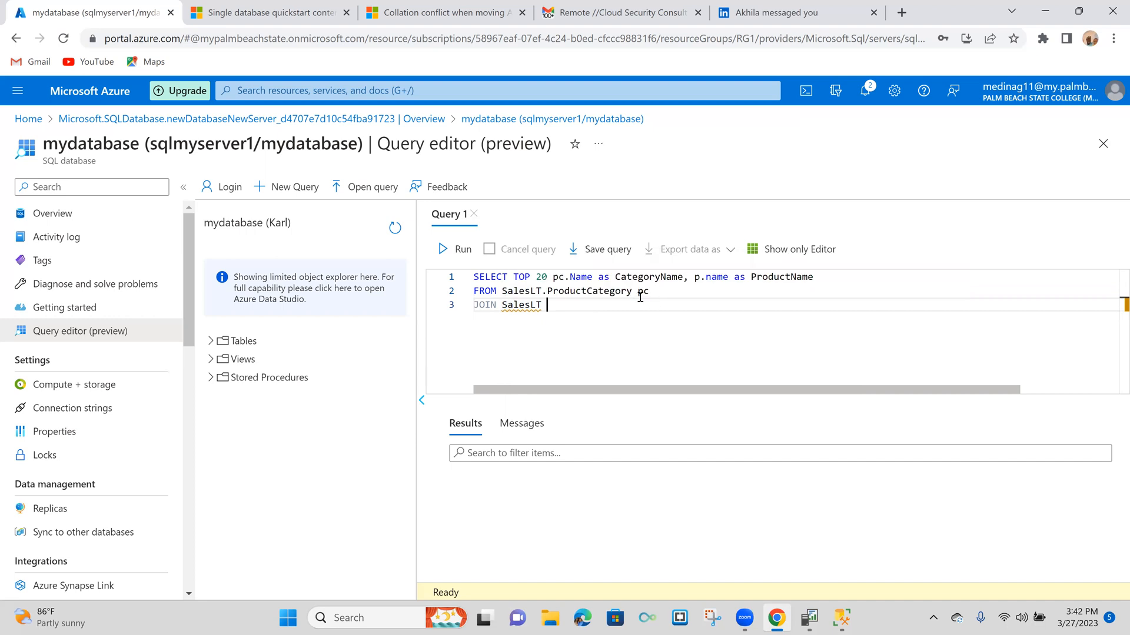
mouse_move(515, 306)
click(656, 291)
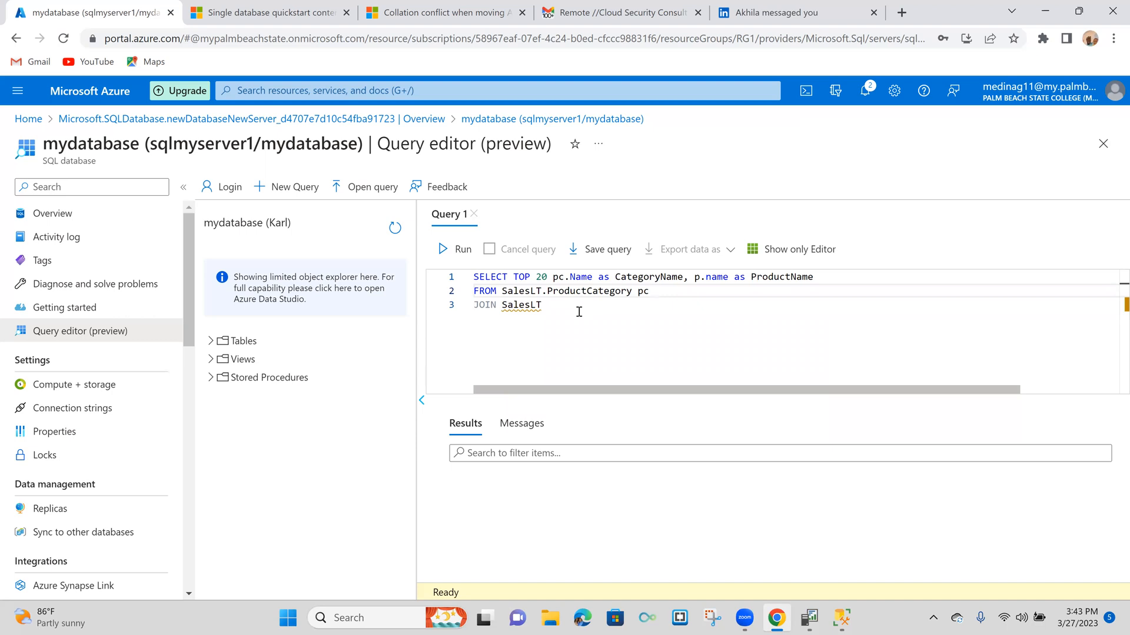
- Complete the joined table as SalesLT.Product with the alias p, dismissing the suggested table names
click(546, 305)
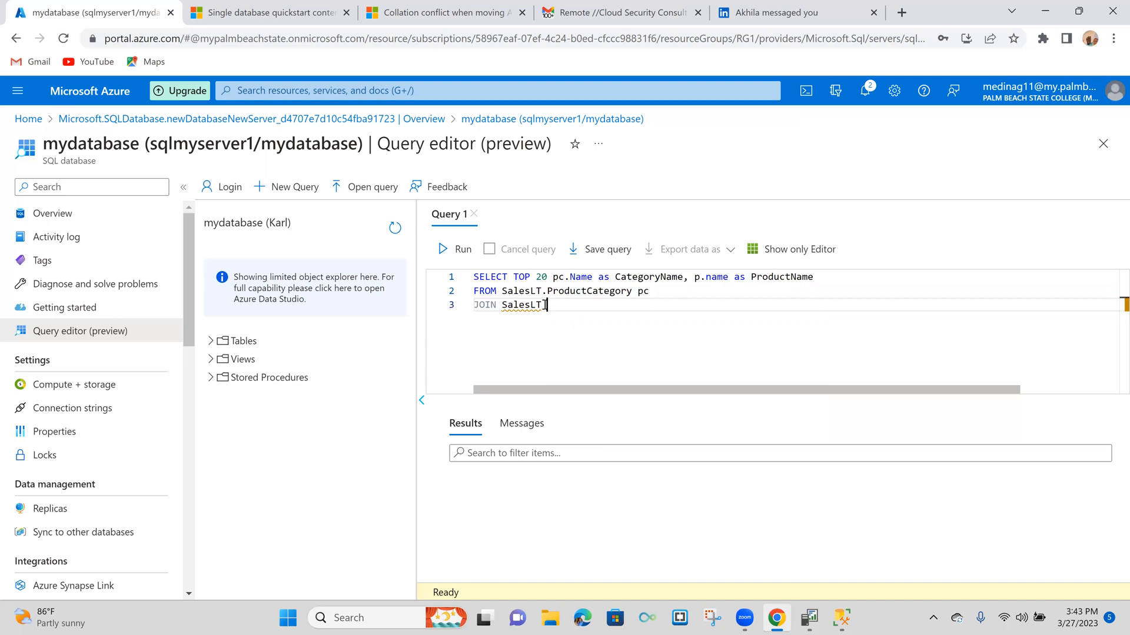
text(.Pro)
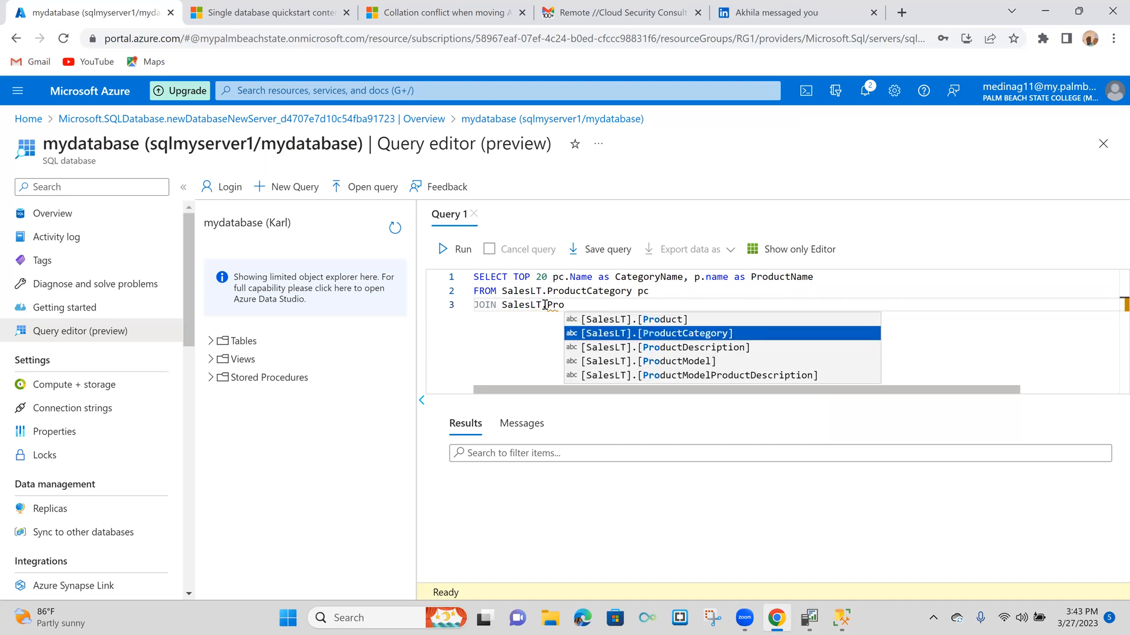
text(duct)
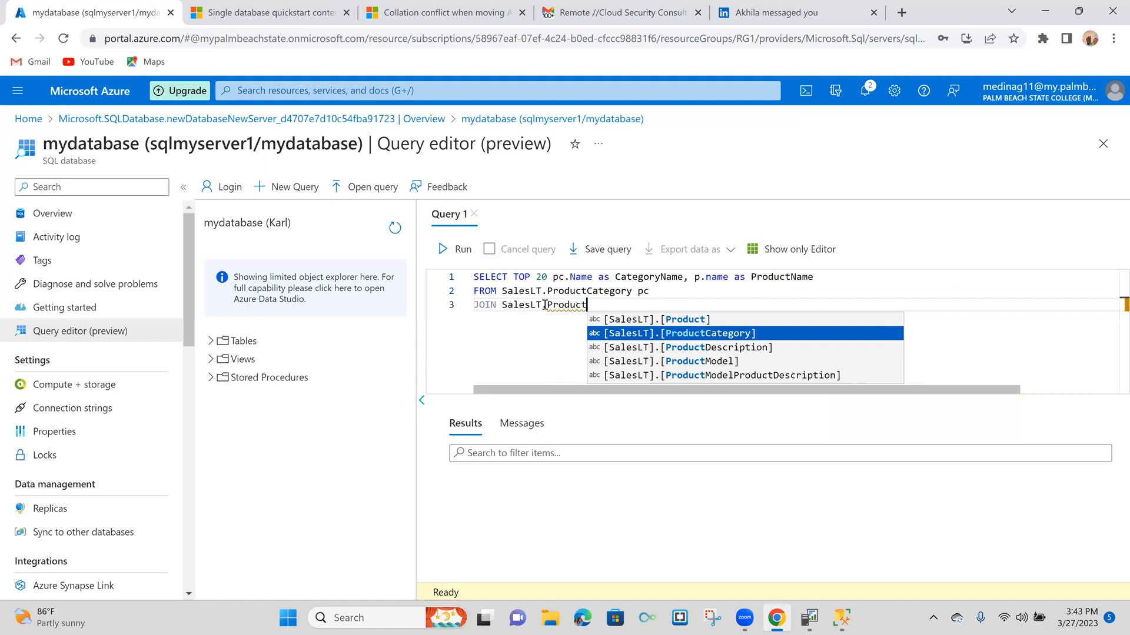
text( p)
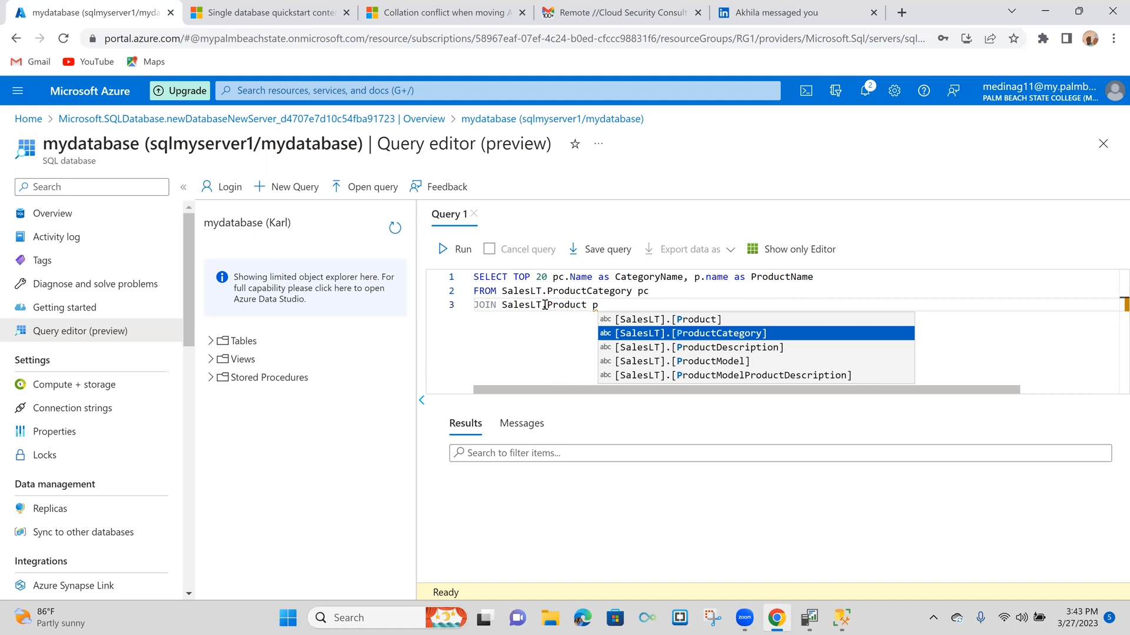
key(Escape)
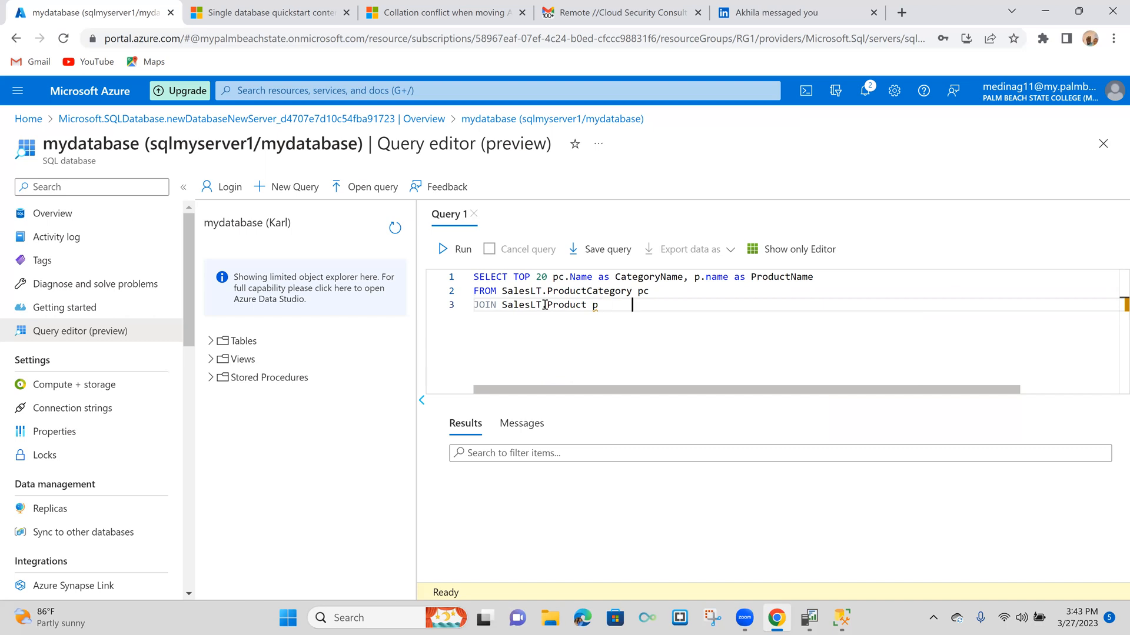
double_click(480, 320)
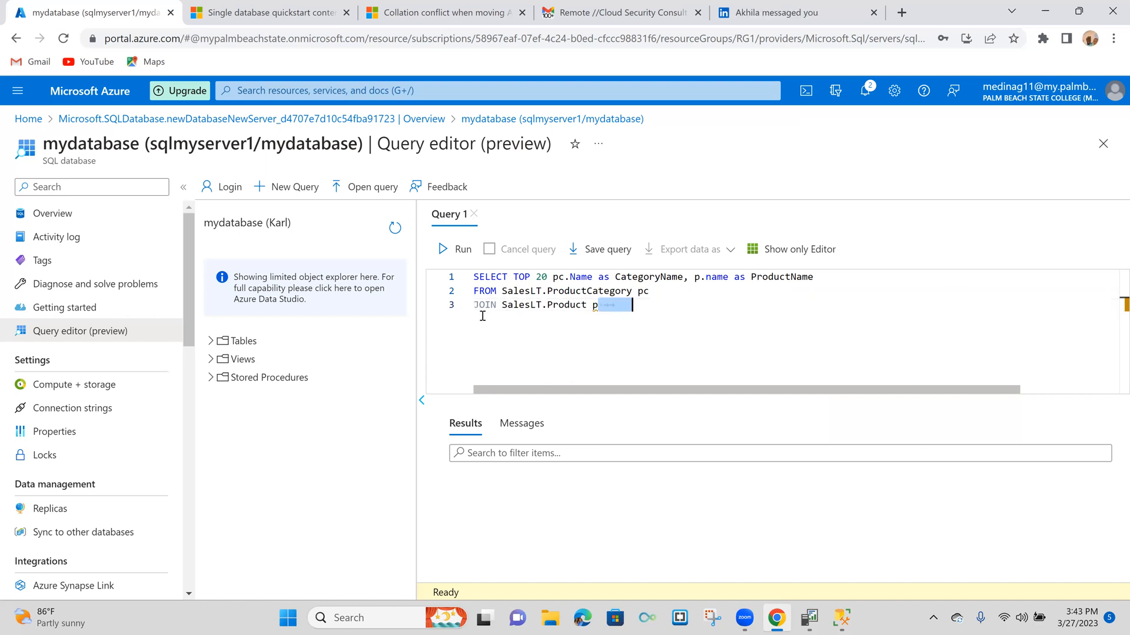
click(483, 317)
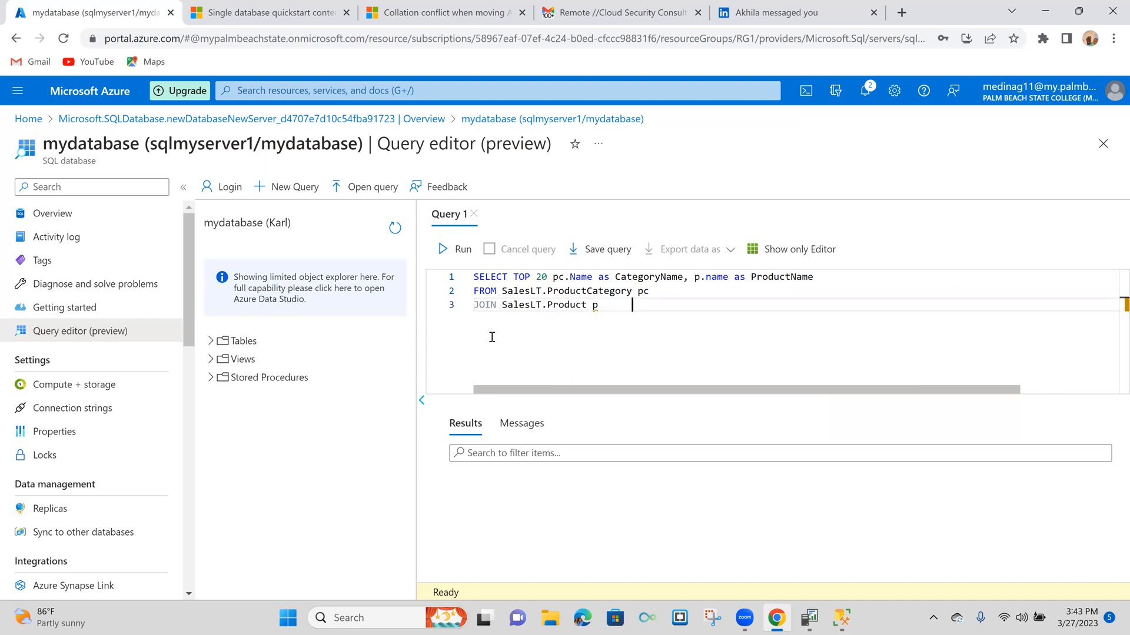
scroll(583, 316, right, 3)
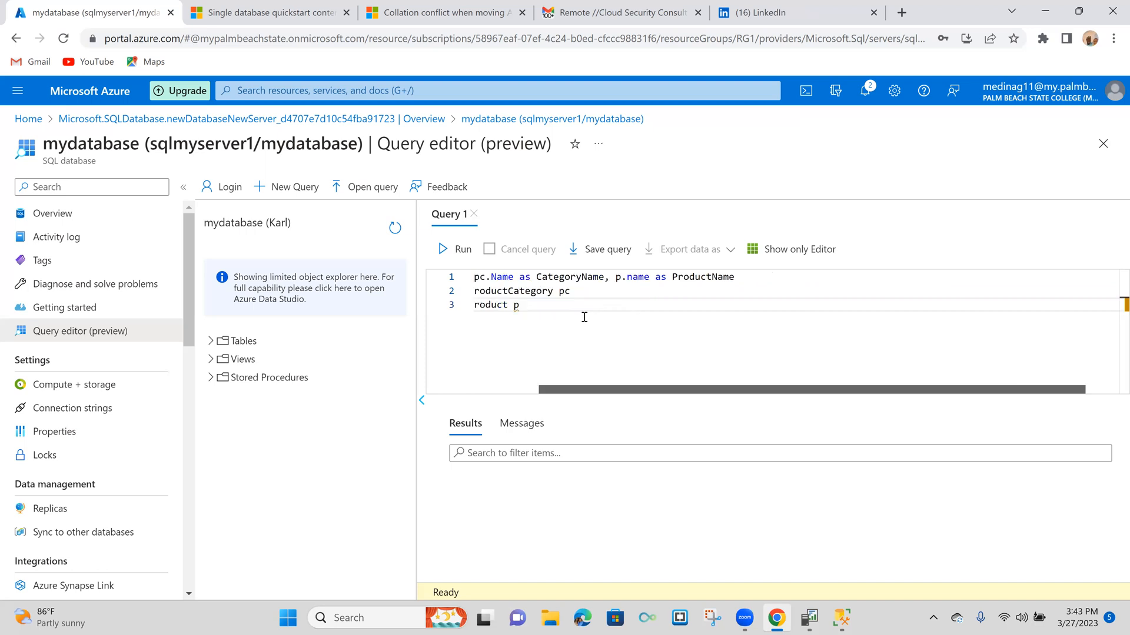
scroll(588, 318, left, 3)
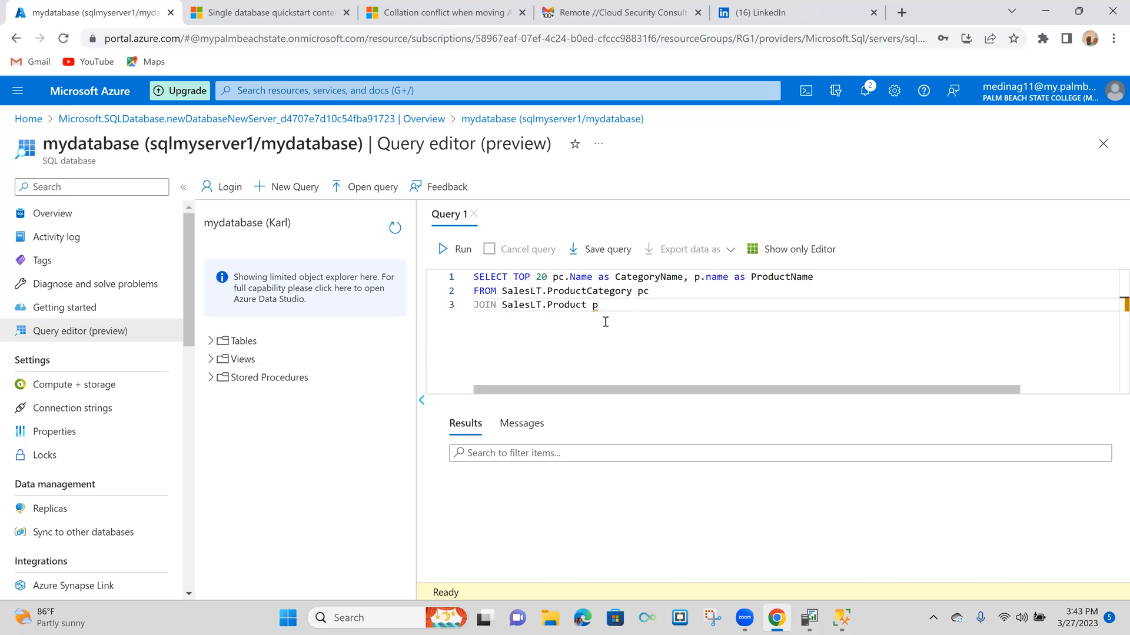
- Add a fourth line to the query reading ON pc.productcategoryid, without inserting any suggested table name
key(Return)
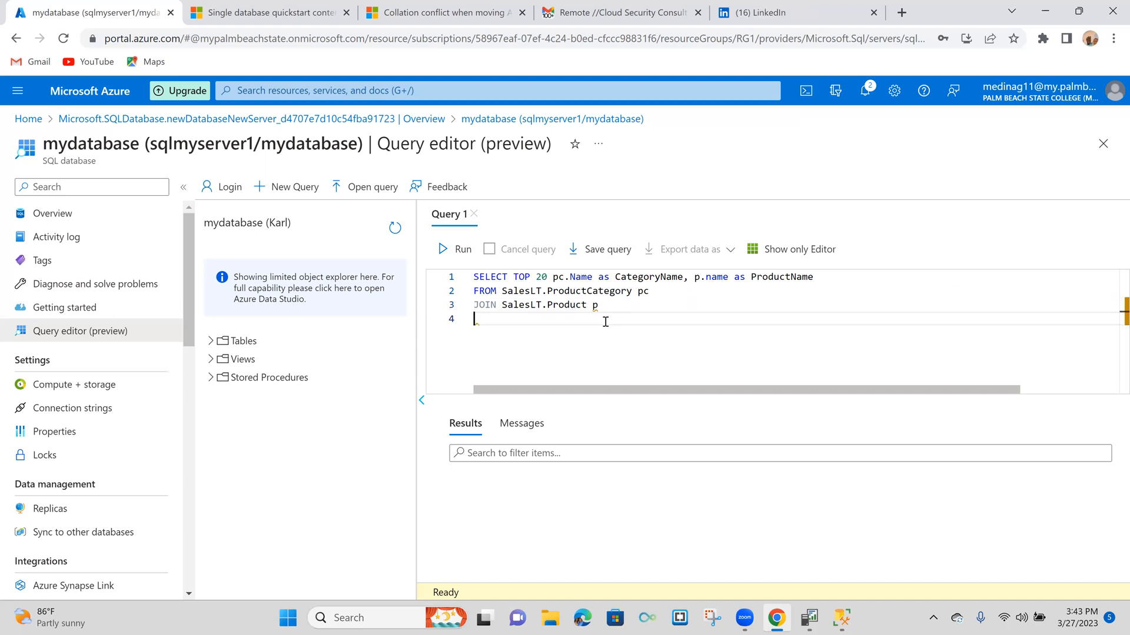
text(ON pc.pro)
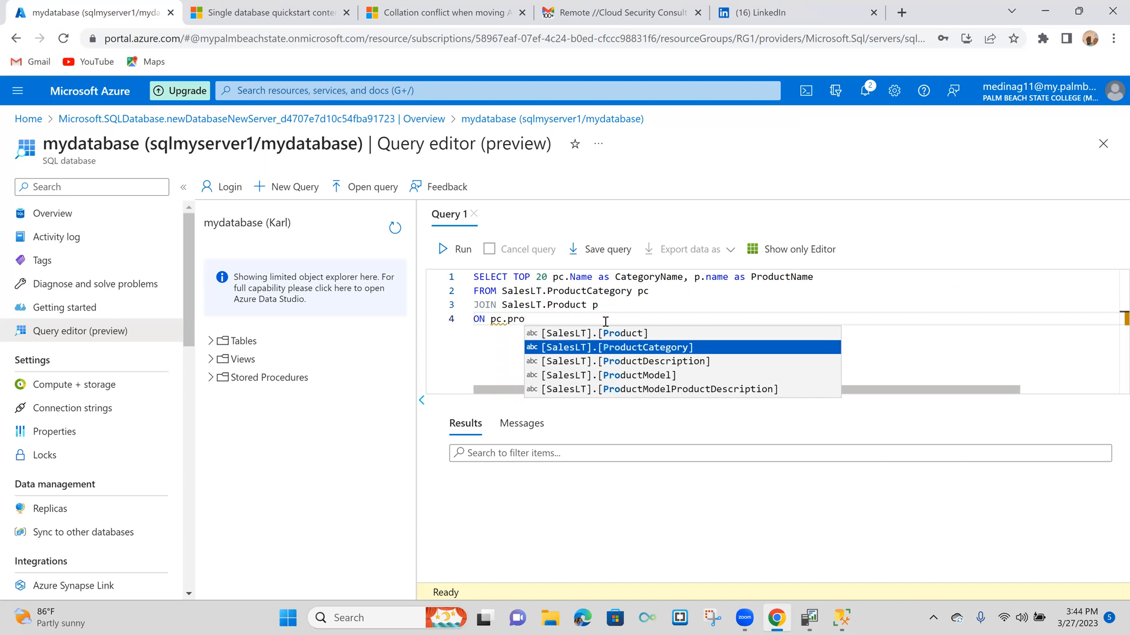
text(f)
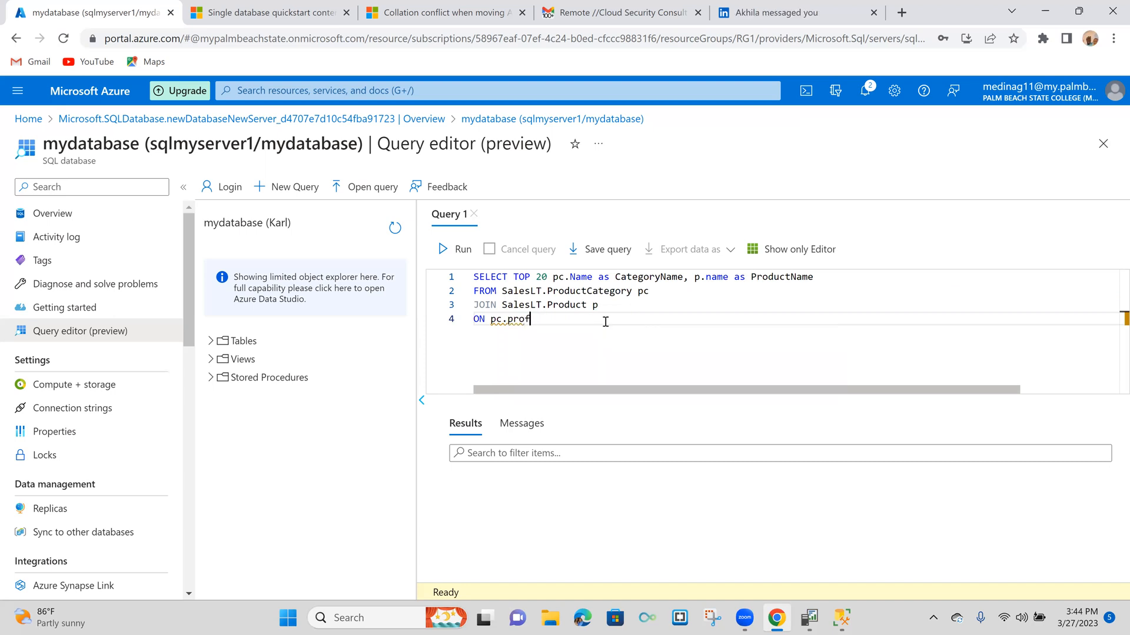
key(BackSpace)
text(duct)
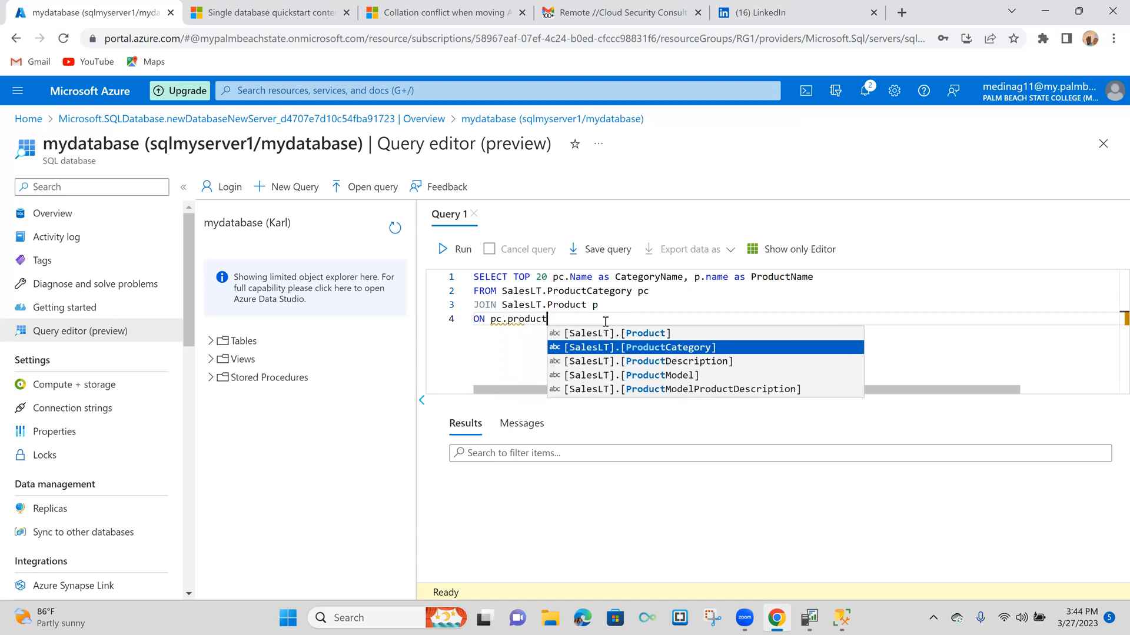
text(cate)
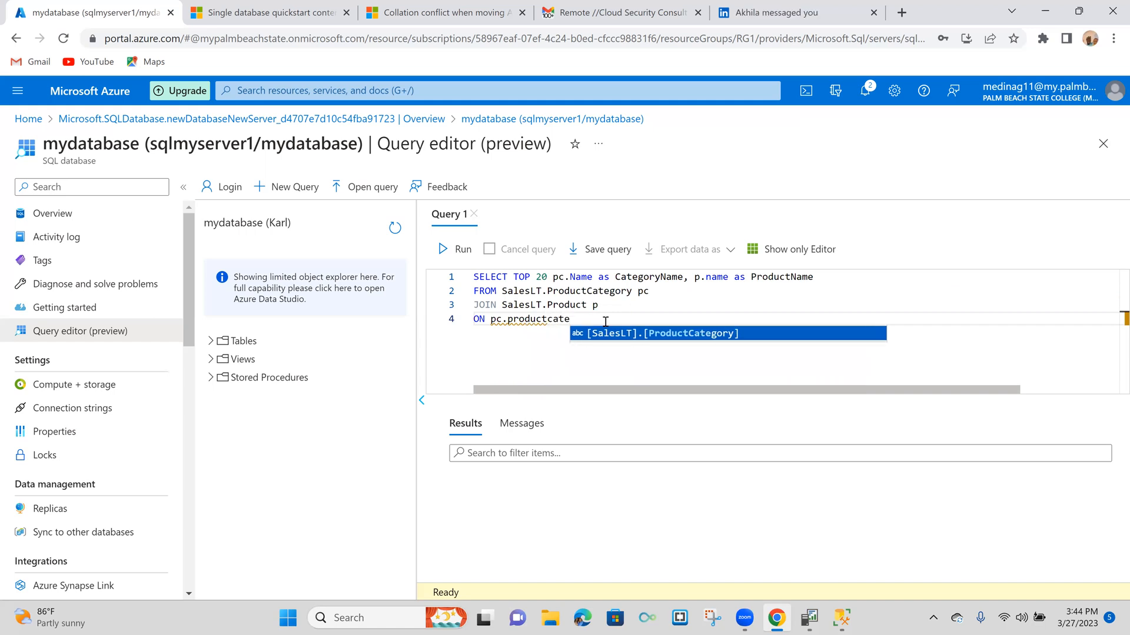
text(gor)
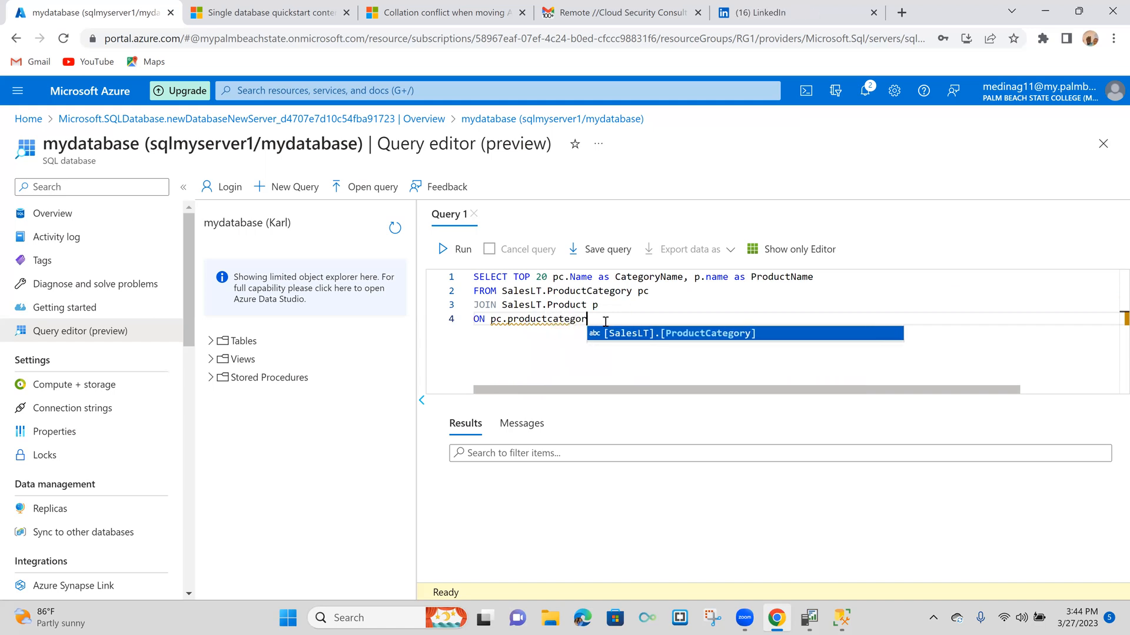
text(y)
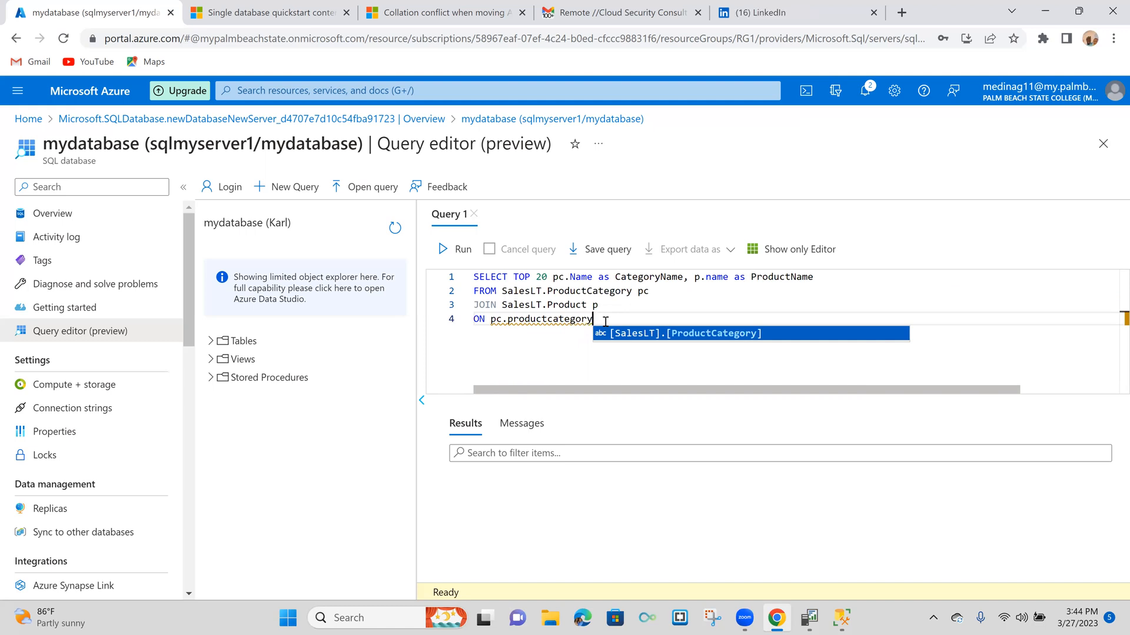
text(id)
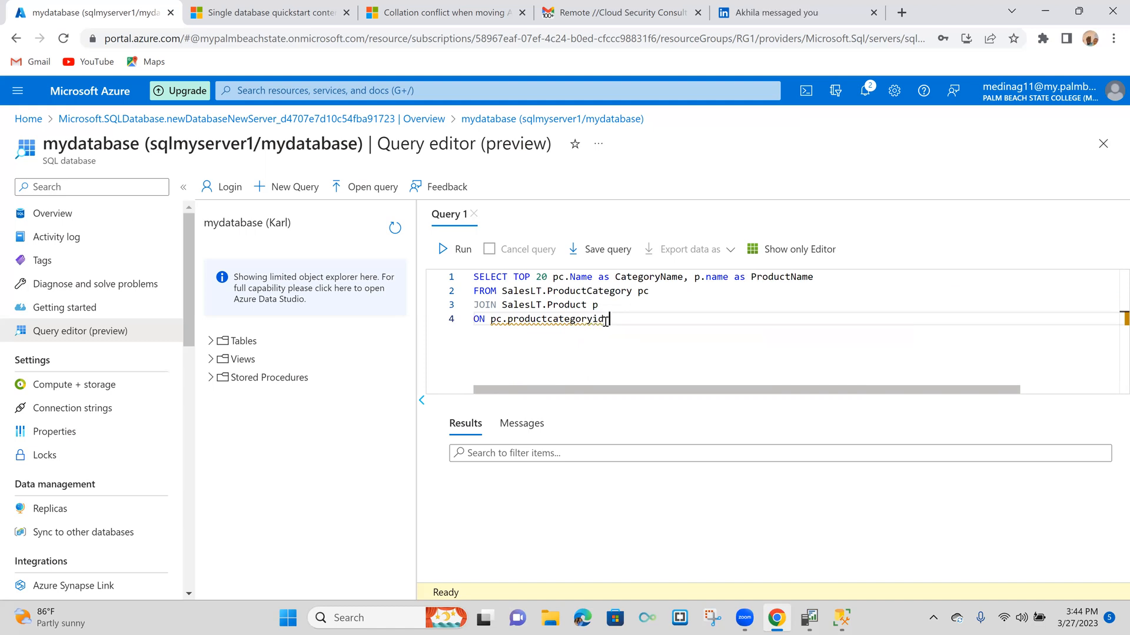
text( = p)
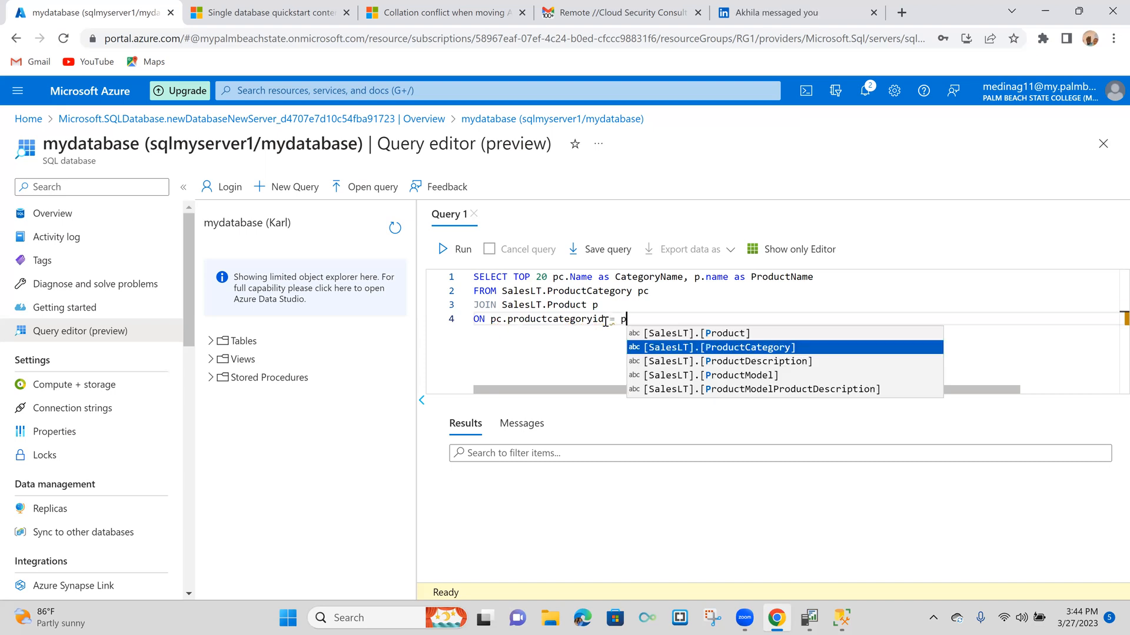
text(.)
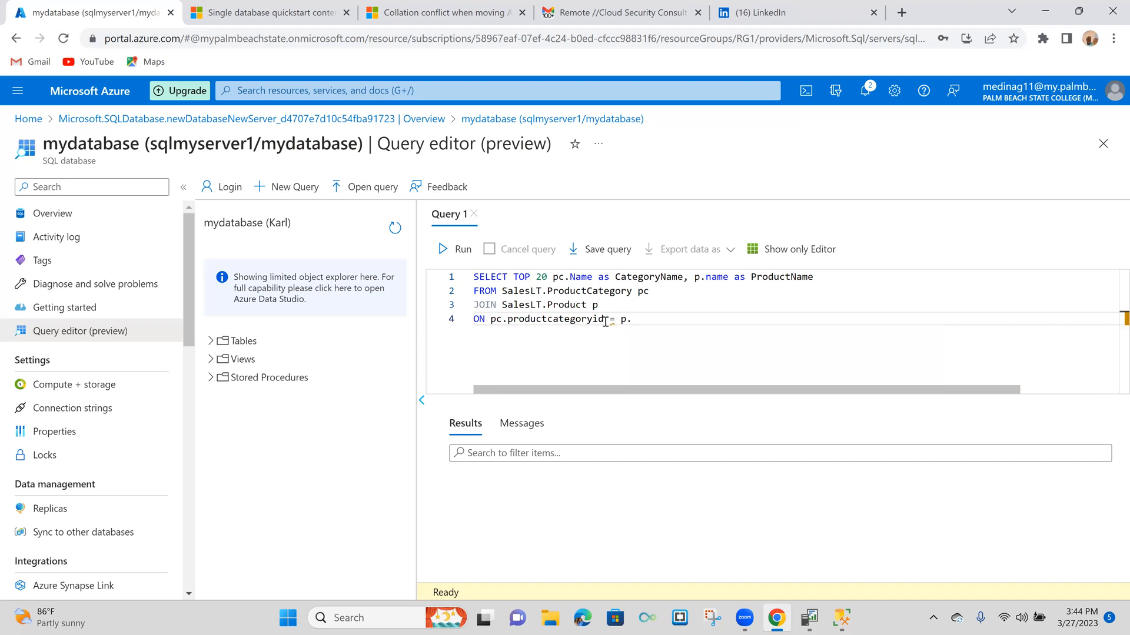
text(product)
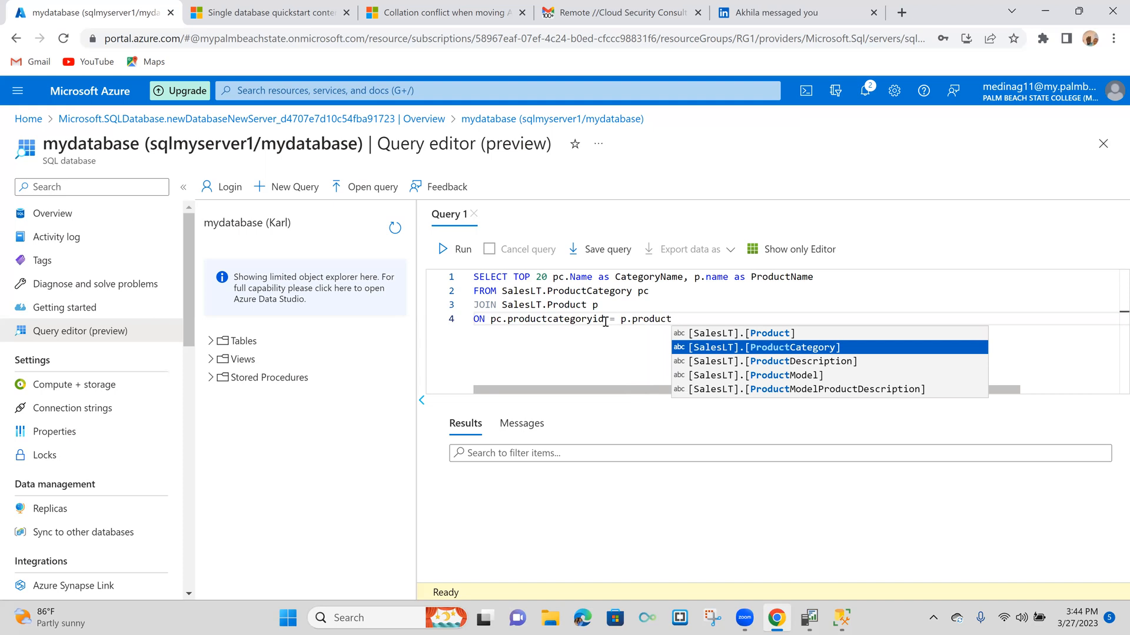
text(categ)
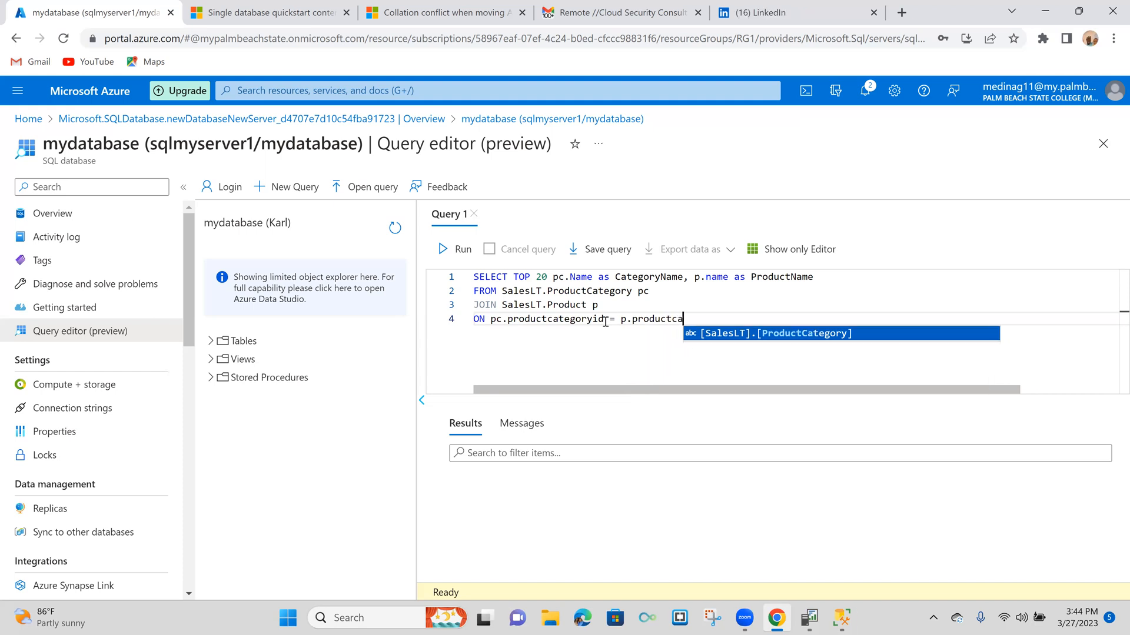
text(ory)
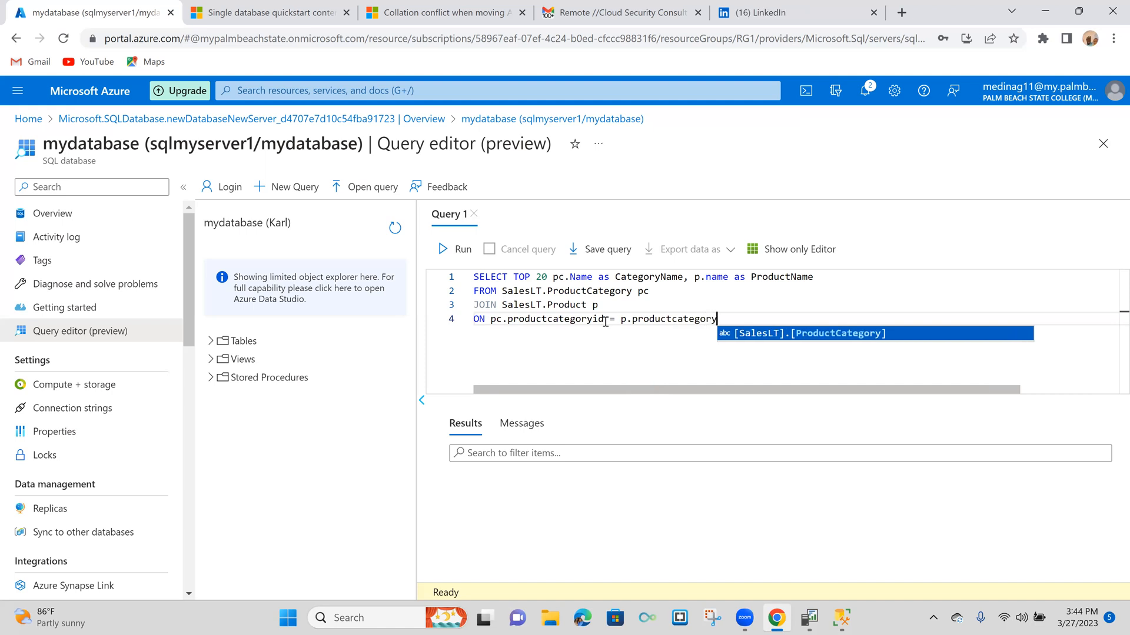
text(id;)
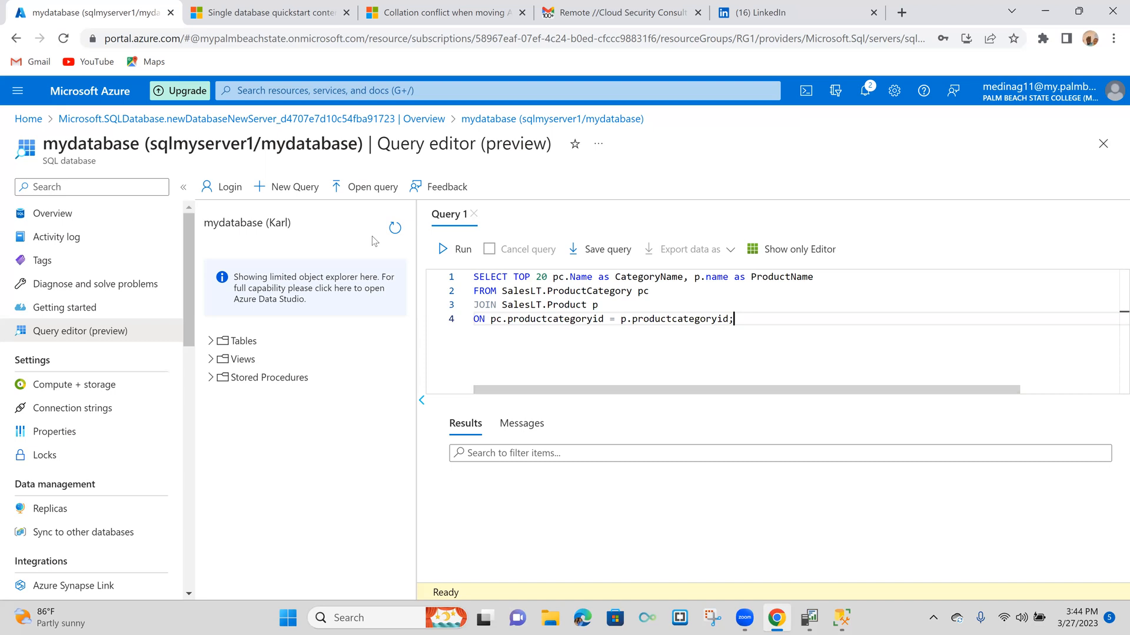
- Save the query as a file, and run it to list the category and product names
click(597, 253)
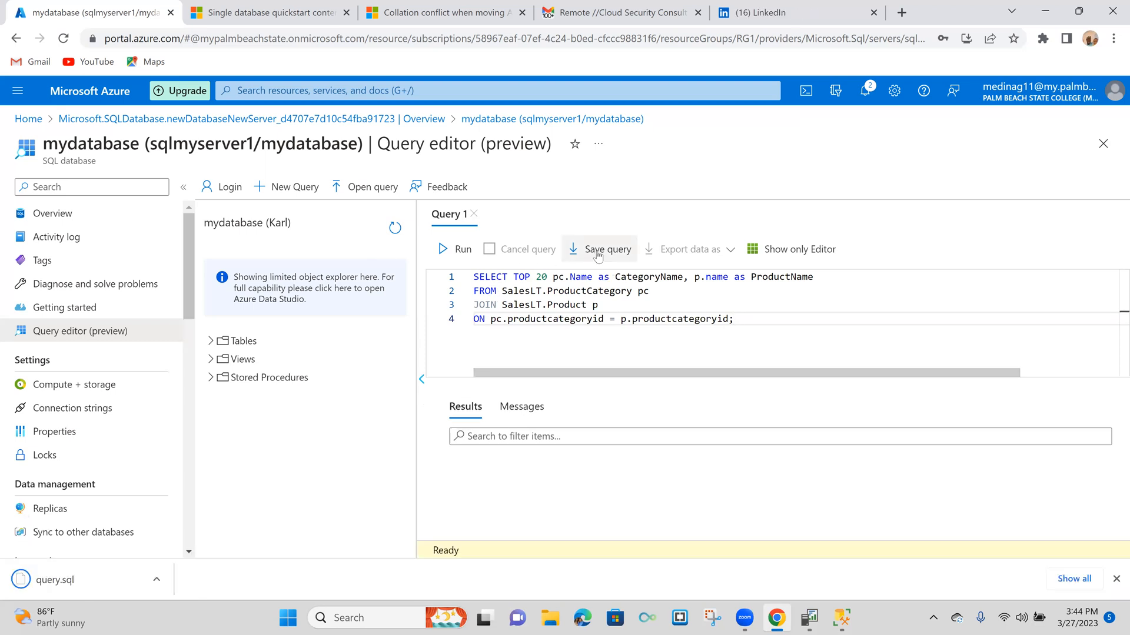
click(459, 252)
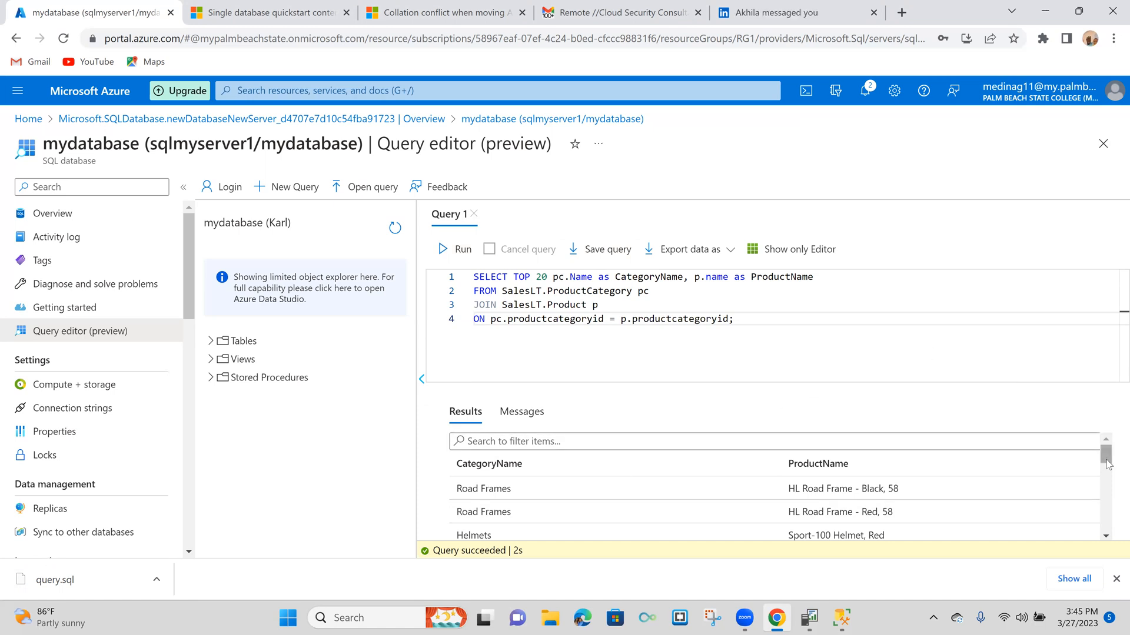
mouse_move(1108, 464)
mouse_down()
mouse_move(1112, 534)
mouse_move(1108, 446)
mouse_up()
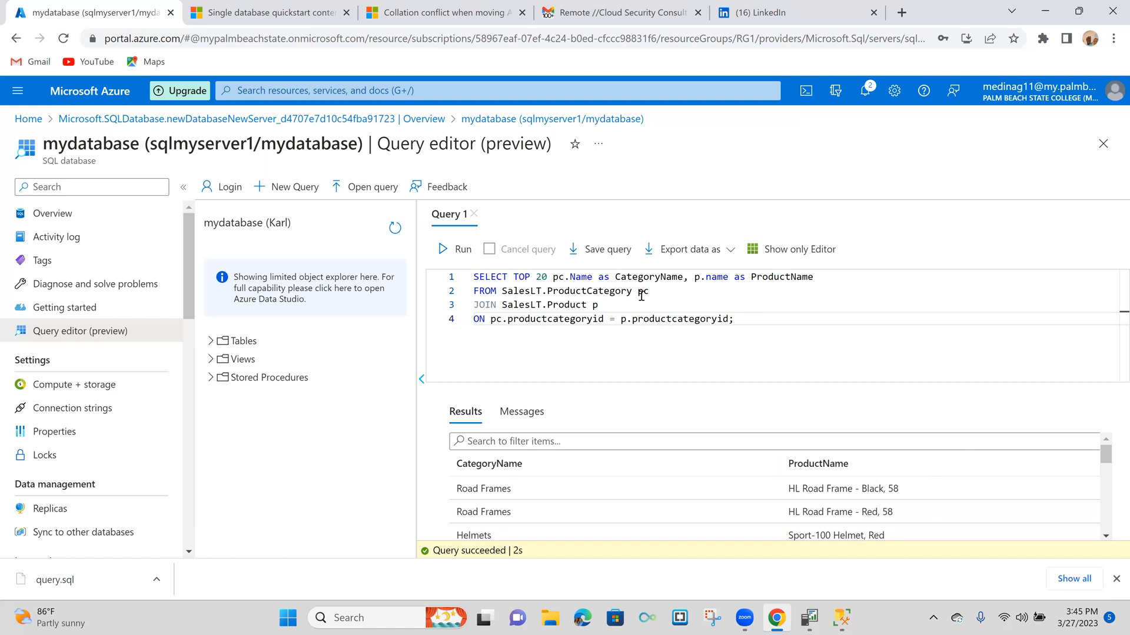
click(404, 237)
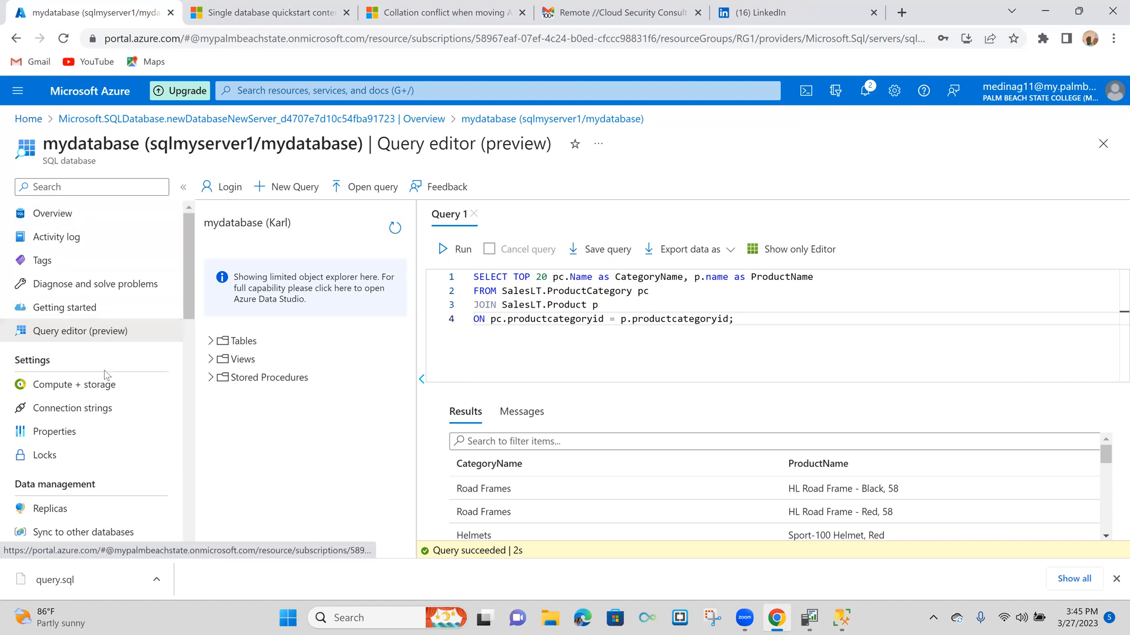
- View the database's Replicas page, discarding the unsaved query edits, and its Sync to other databases page
scroll(150, 429, down, 1)
scroll(150, 429, down, 1)
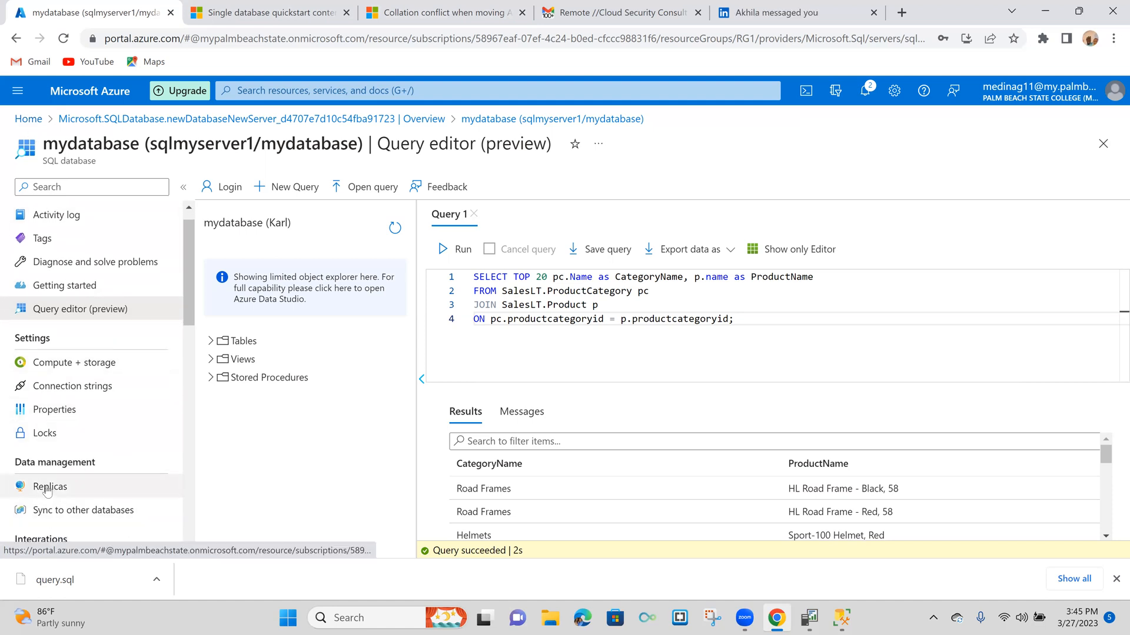
click(47, 486)
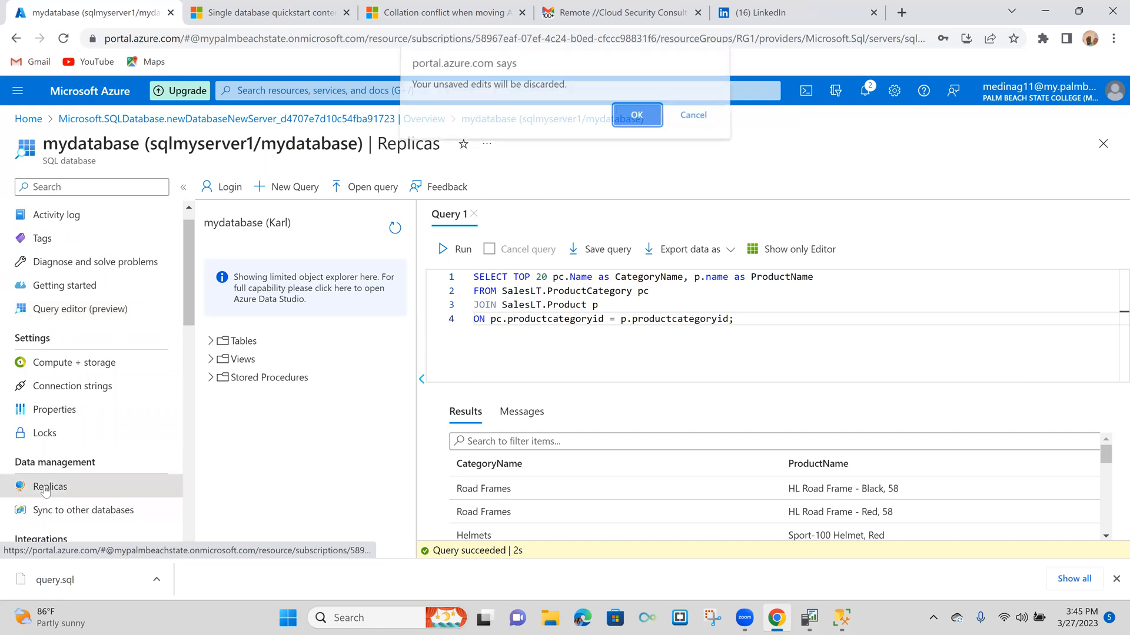
click(627, 121)
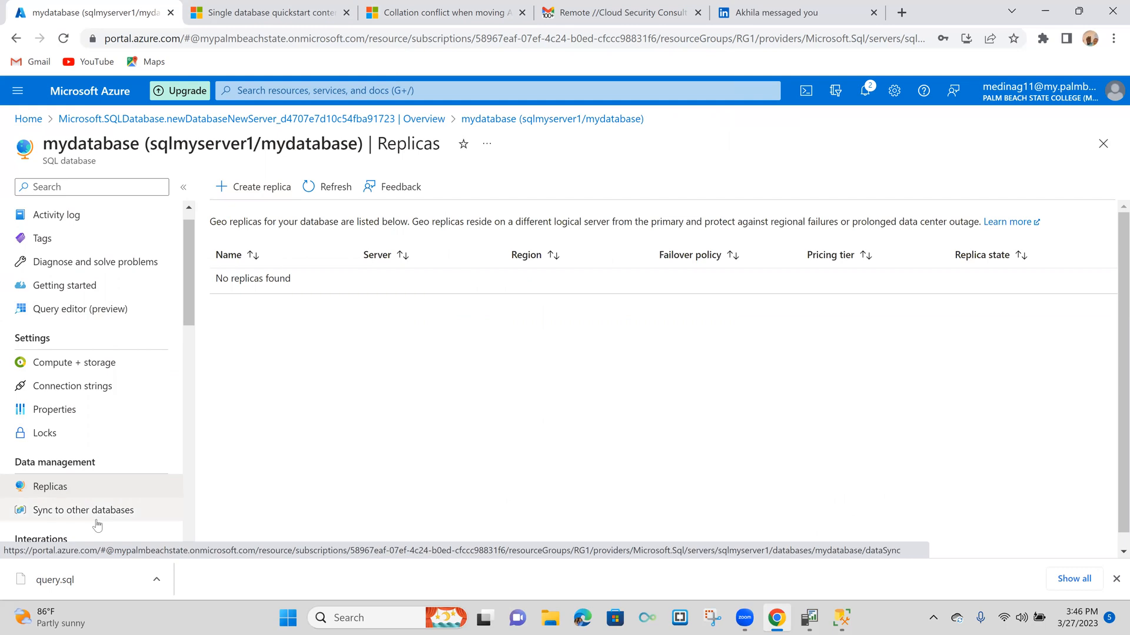
click(80, 512)
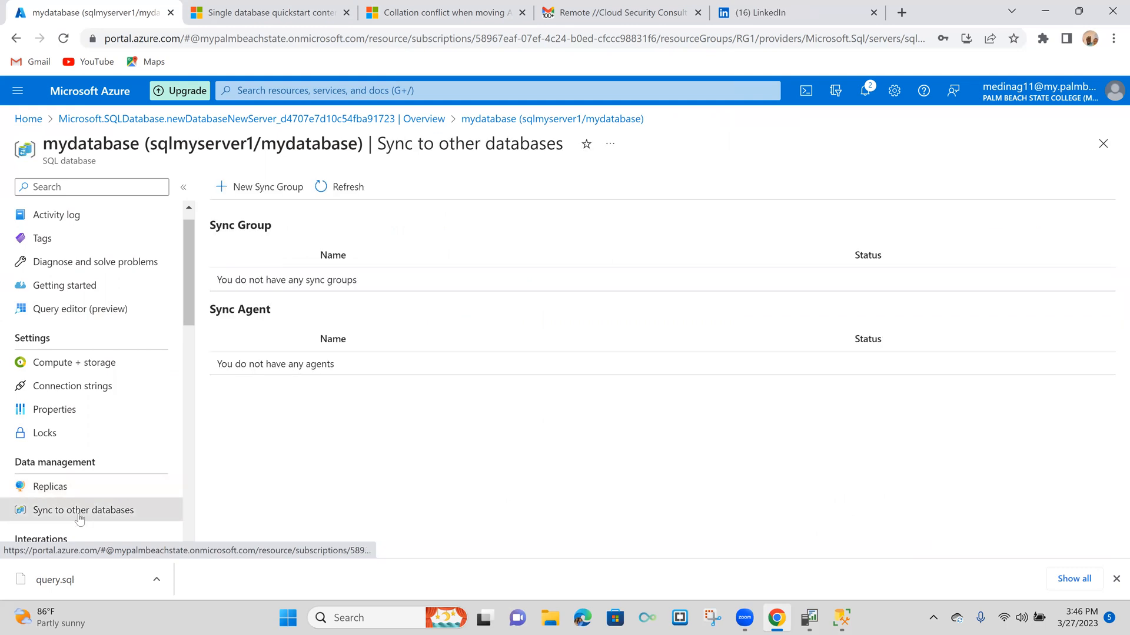
- Look through the database's integration, security and monitoring options, and view its Performance overview
scroll(93, 471, down, 2)
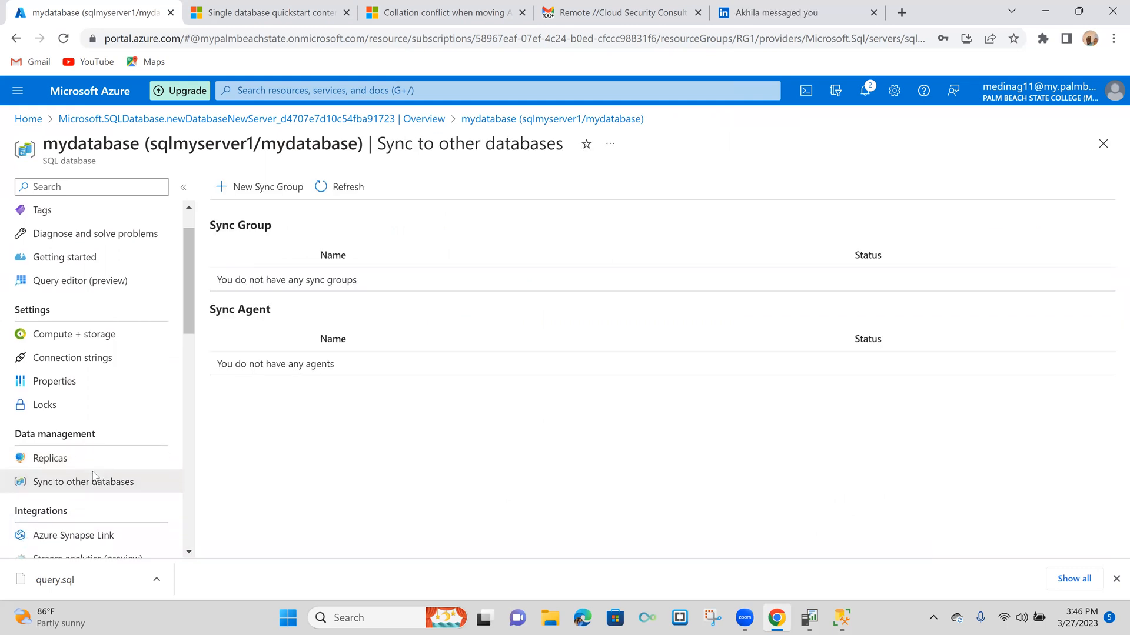
scroll(94, 475, down, 1)
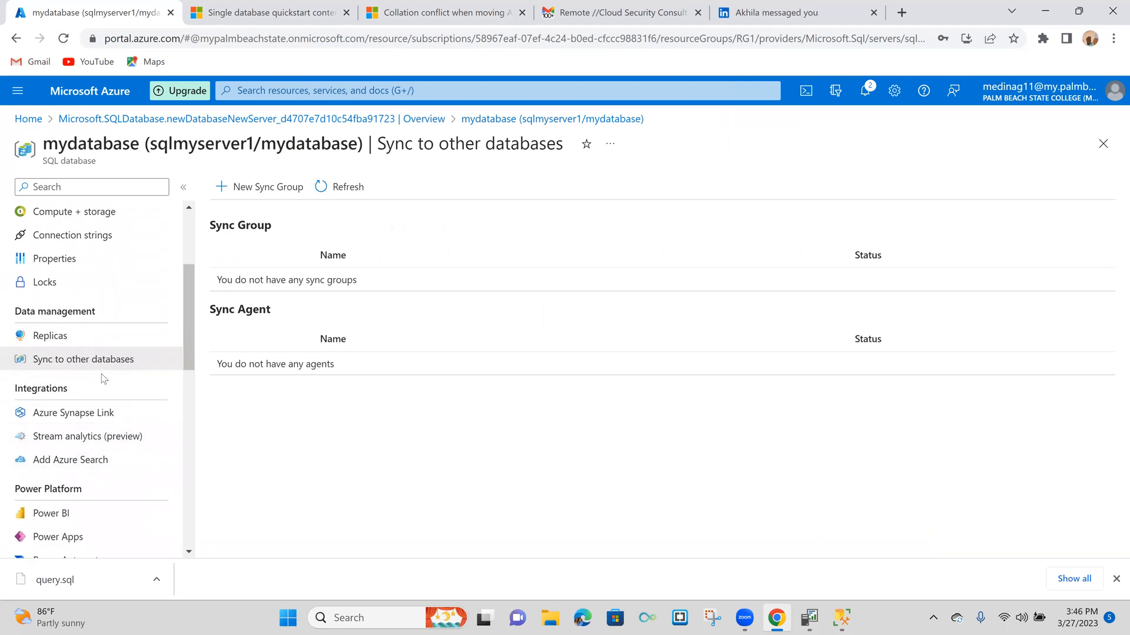
scroll(102, 373, up, 1)
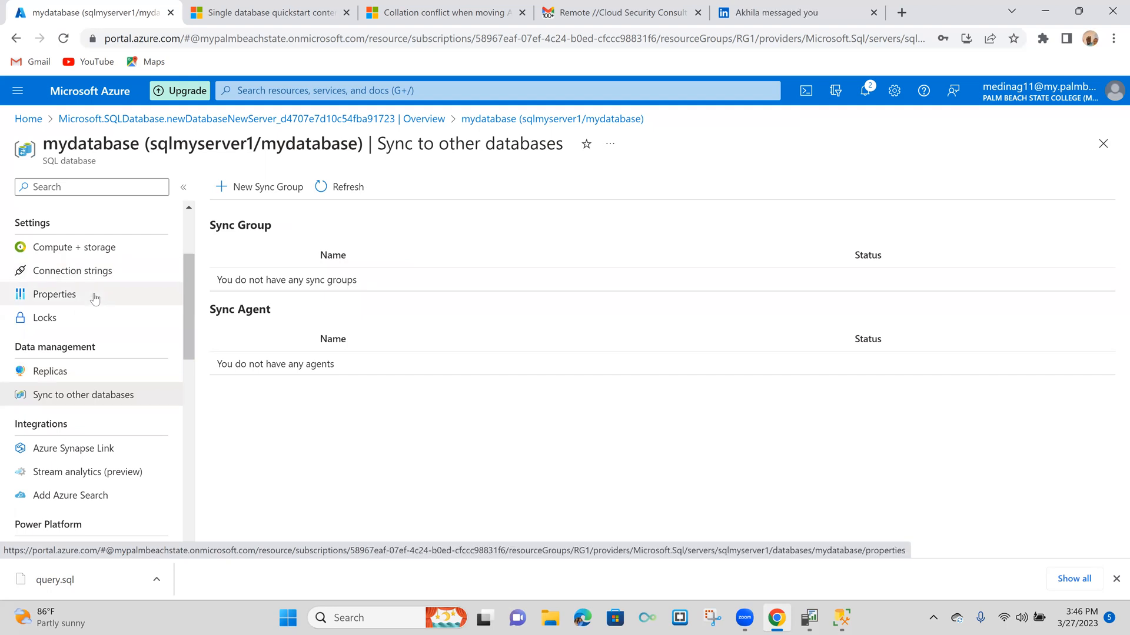
scroll(95, 297, down, 3)
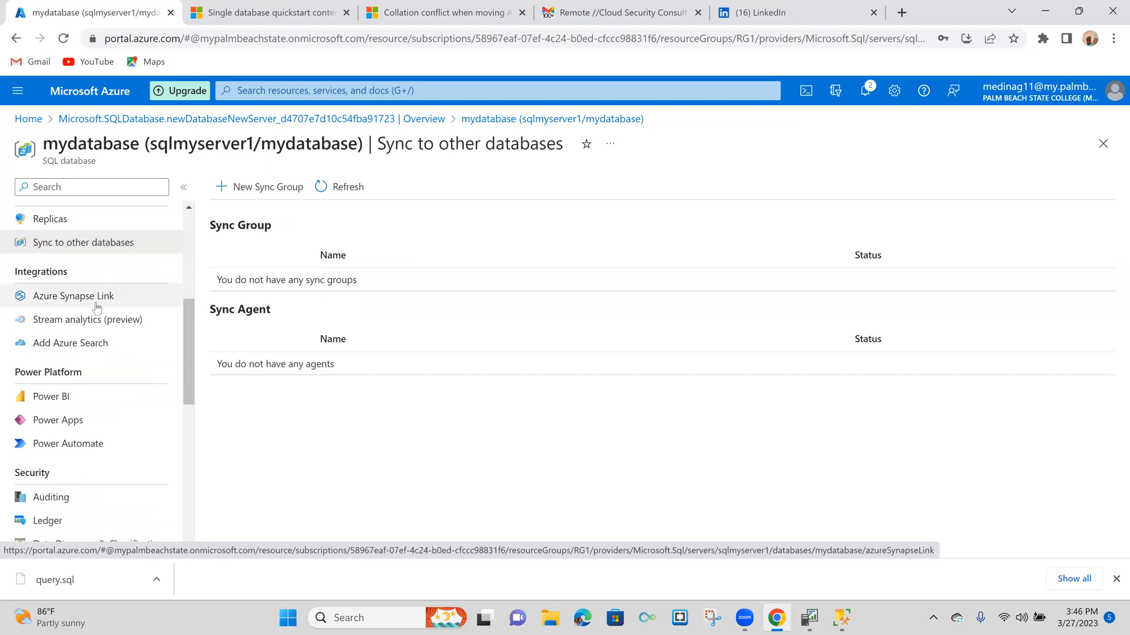
scroll(101, 353, down, 2)
scroll(101, 365, down, 2)
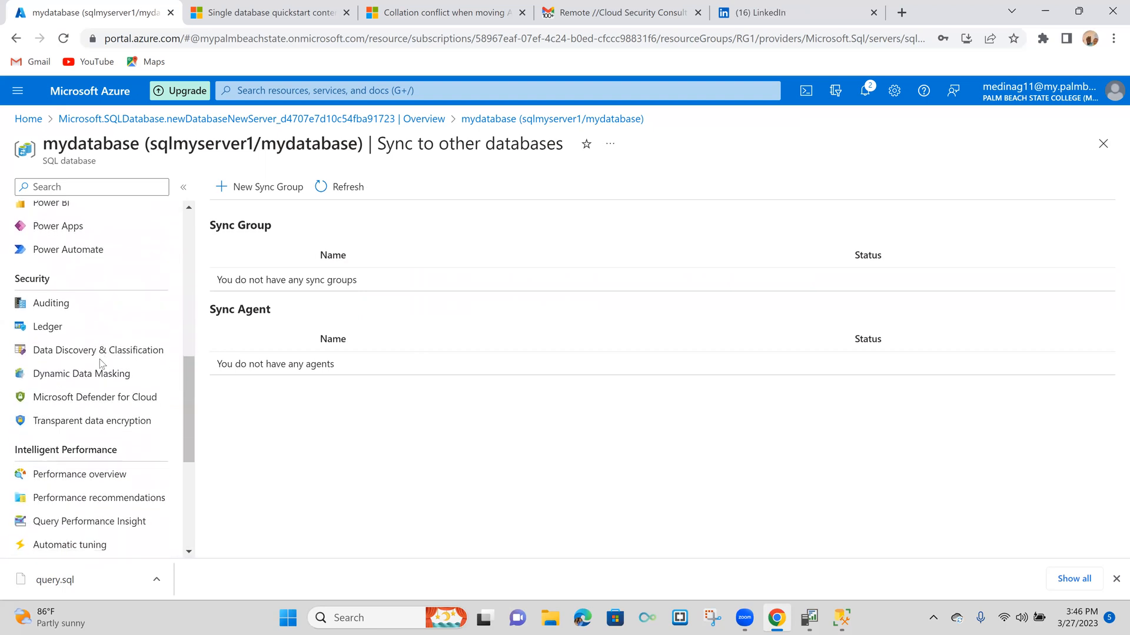
click(96, 474)
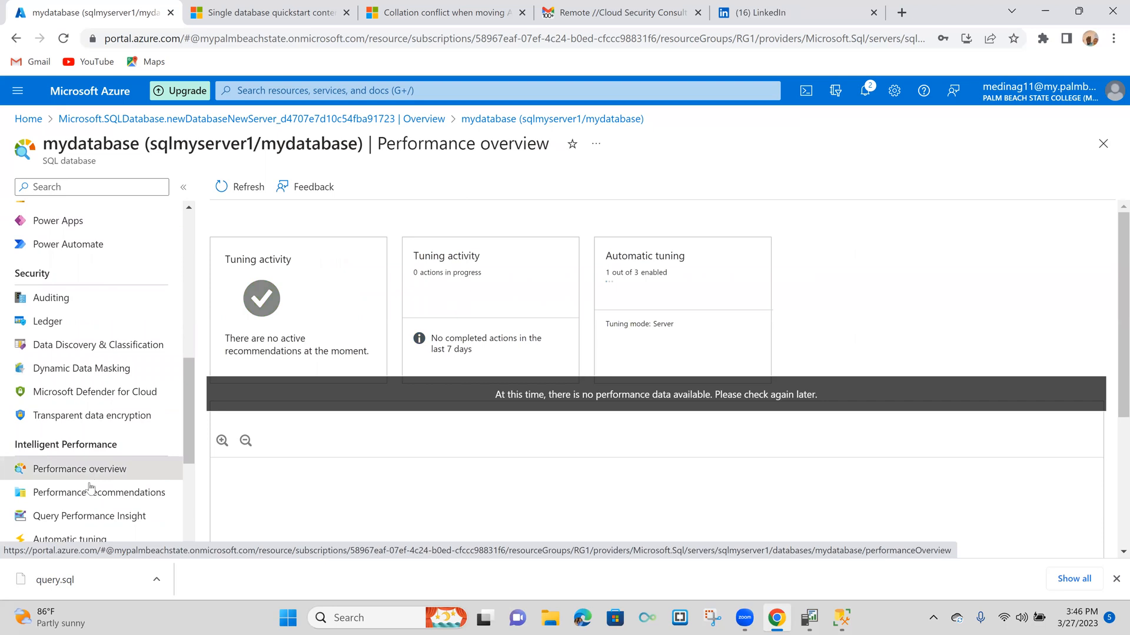
scroll(91, 487, down, 3)
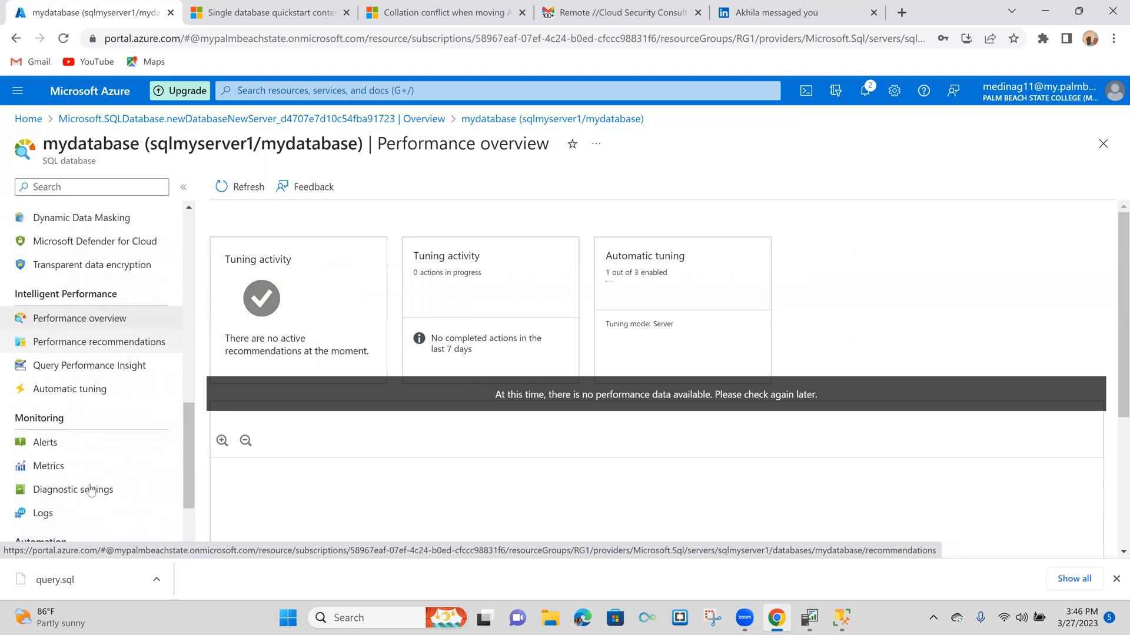
scroll(91, 490, down, 1)
scroll(91, 490, up, 3)
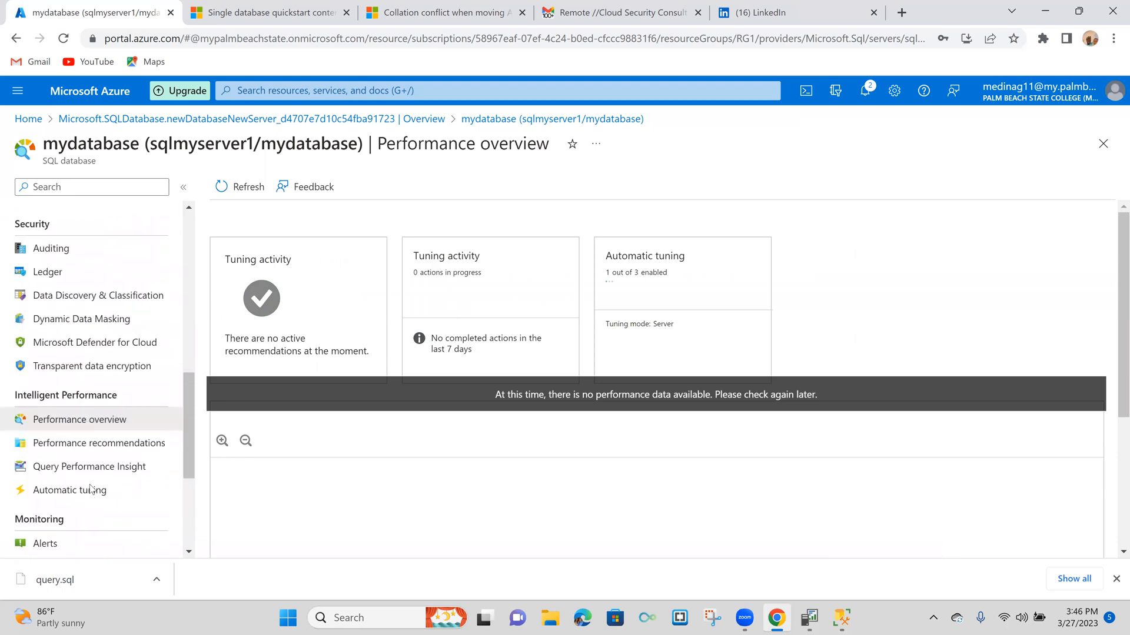
scroll(91, 490, up, 10)
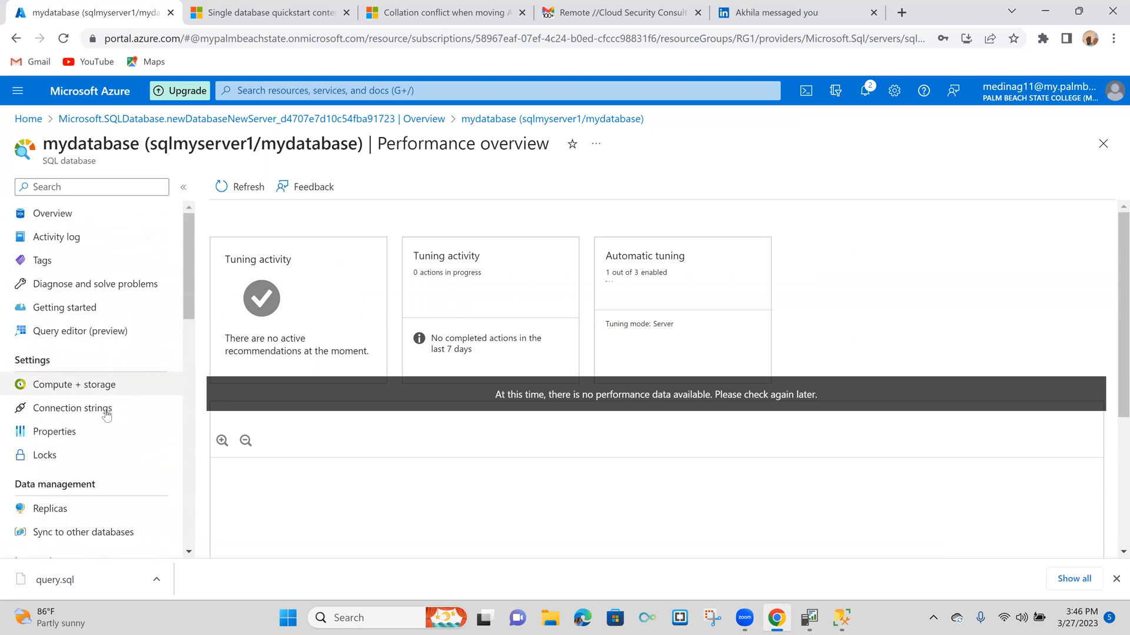
- Revisit the Replicas and Sync to other databases pages, and return to the database's Overview
click(20, 514)
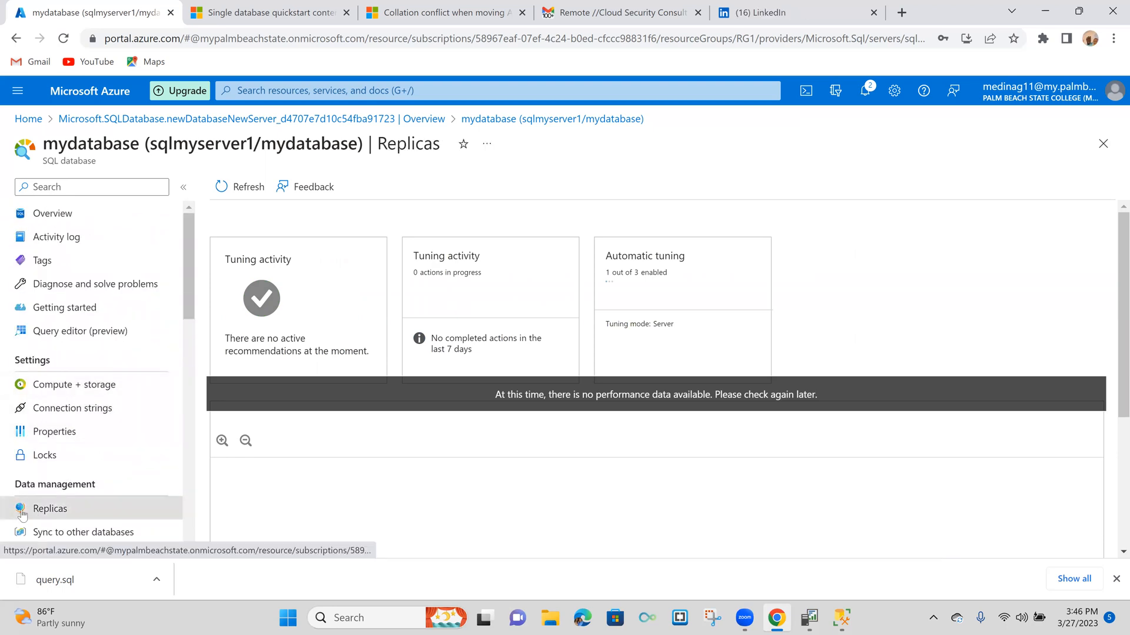
click(64, 537)
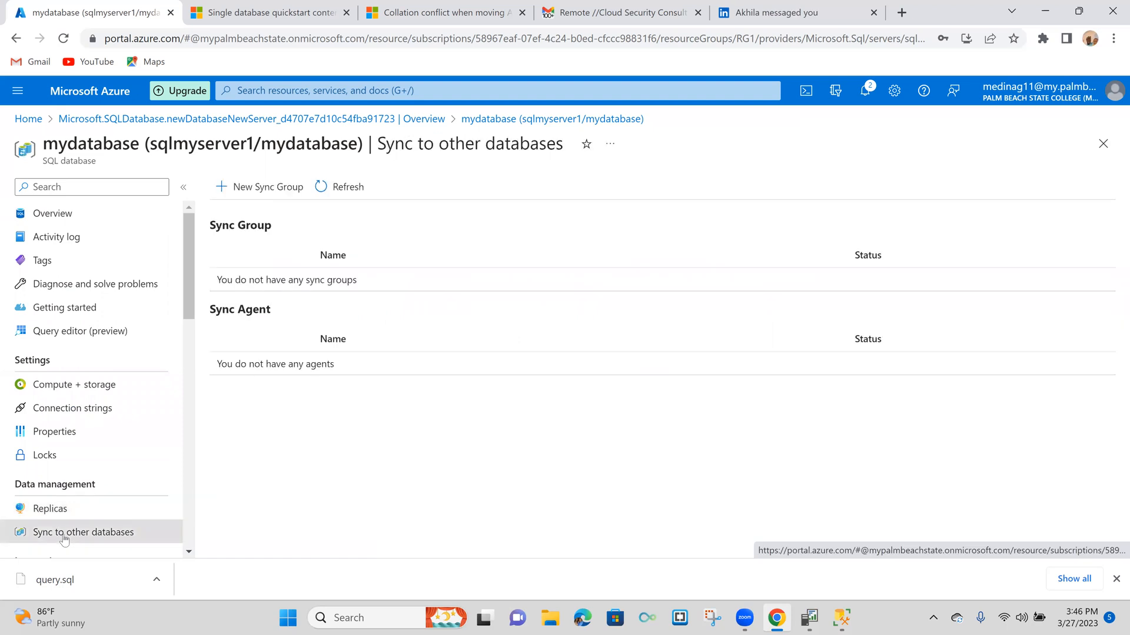
click(61, 217)
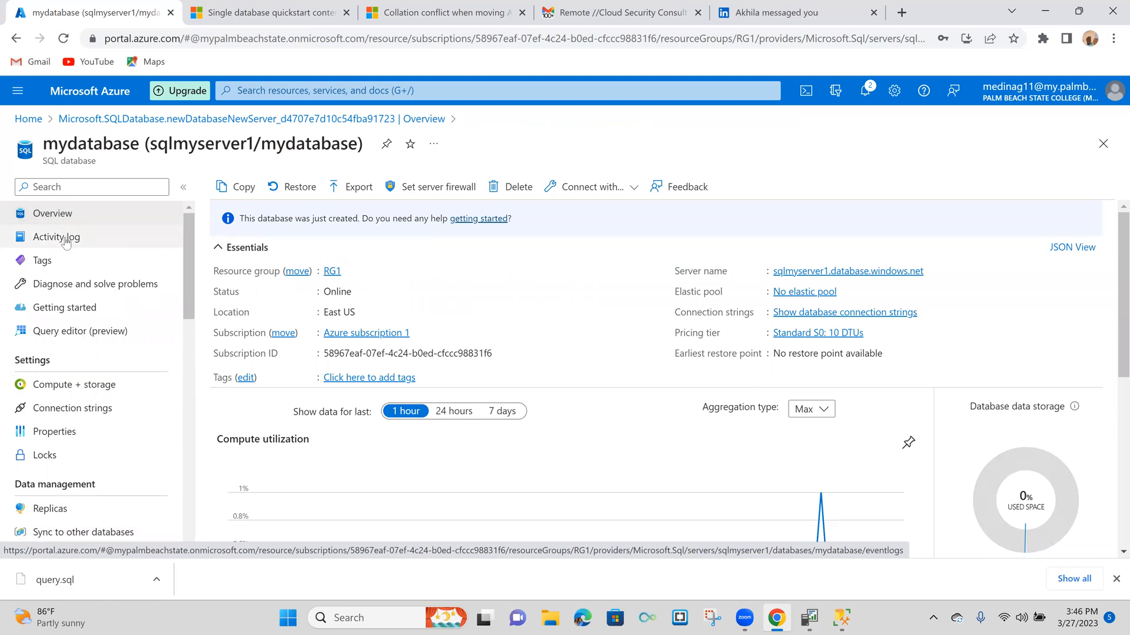
- View the database's Activity log and Getting started pages, and open the Query editor sign-in page
click(66, 240)
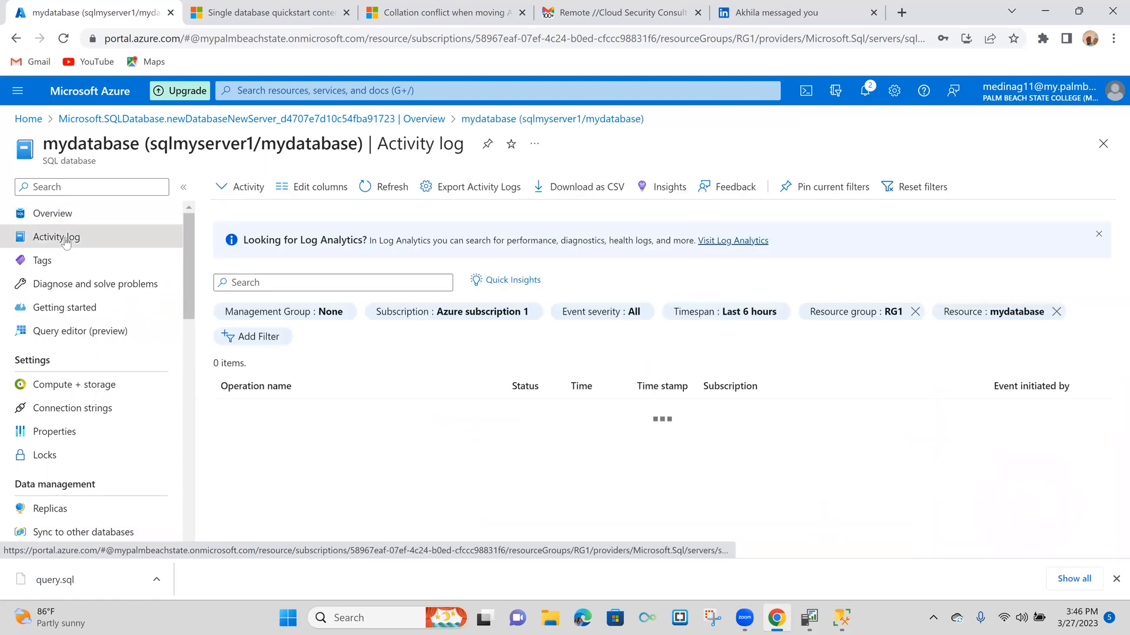
click(72, 311)
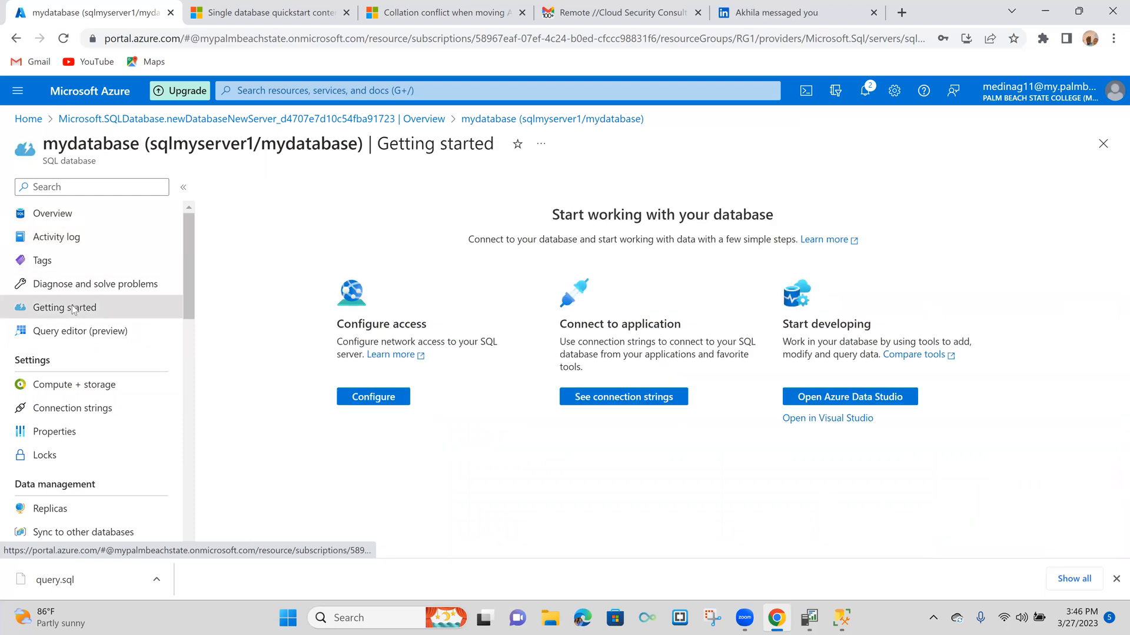
click(73, 334)
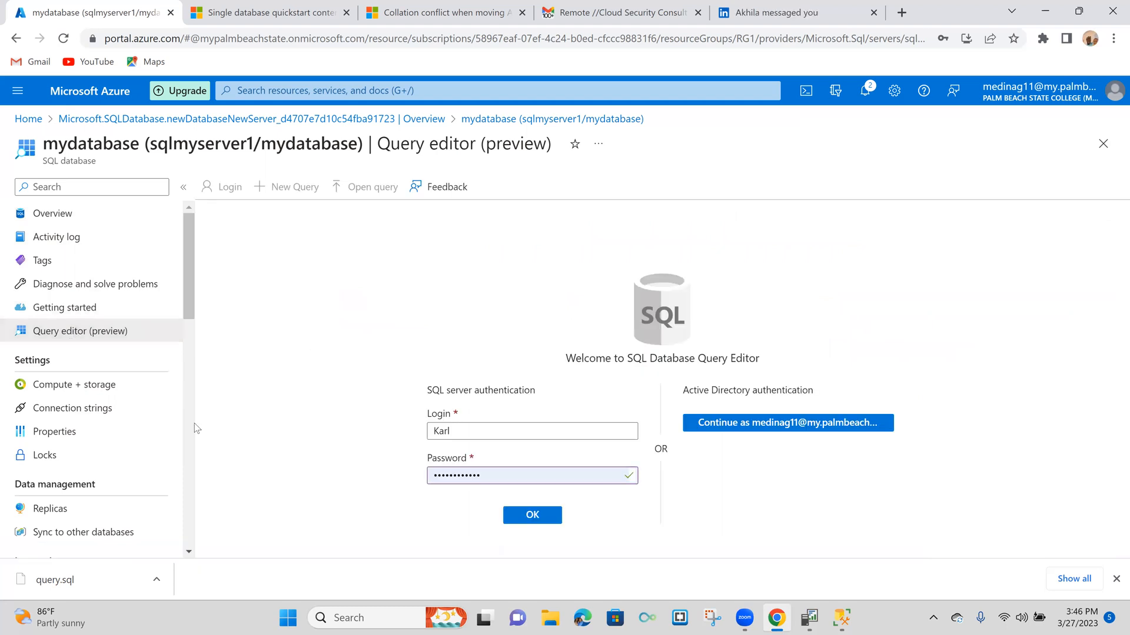
- Look through the performance and monitoring options, and try to open Alerts, choosing not to discard the query editor's unsaved edits
scroll(153, 444, down, 15)
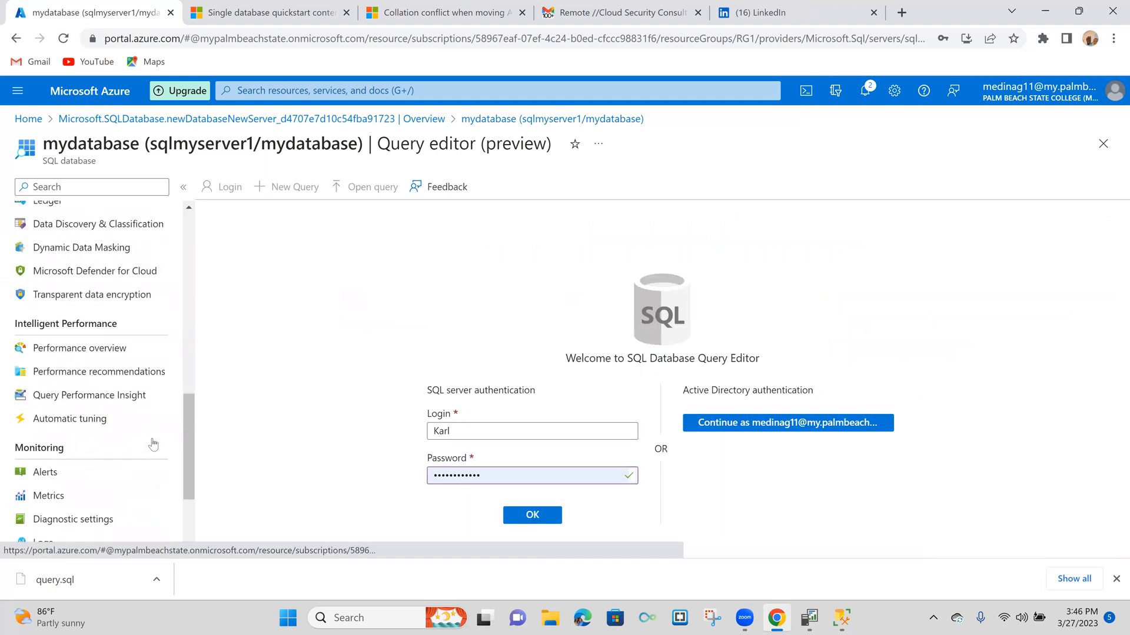
scroll(153, 444, down, 3)
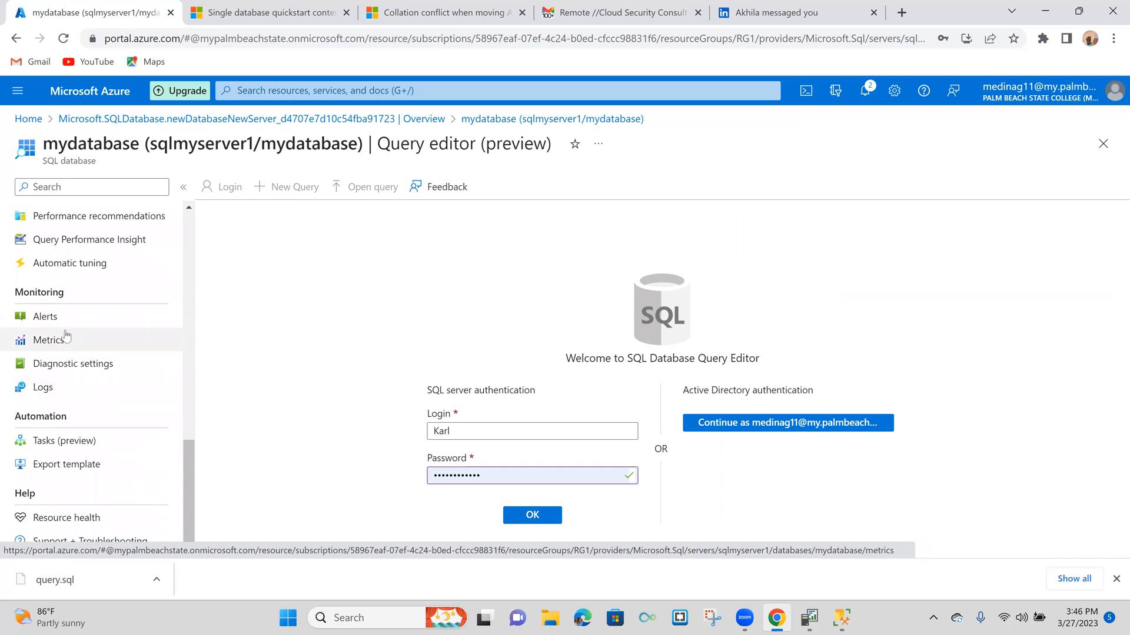
click(50, 320)
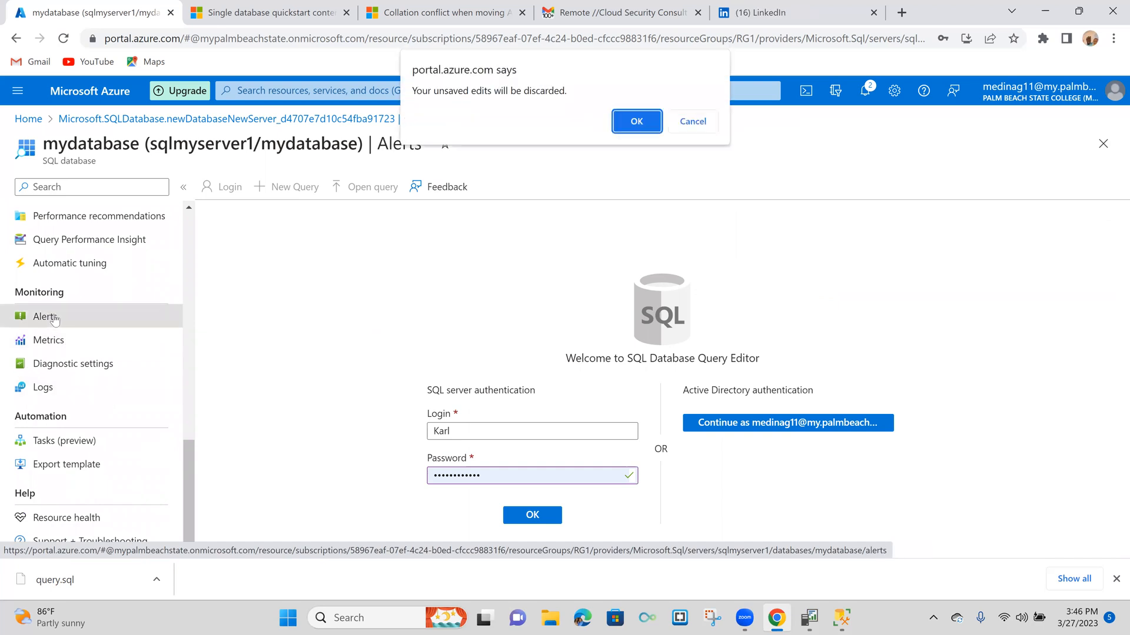
click(692, 123)
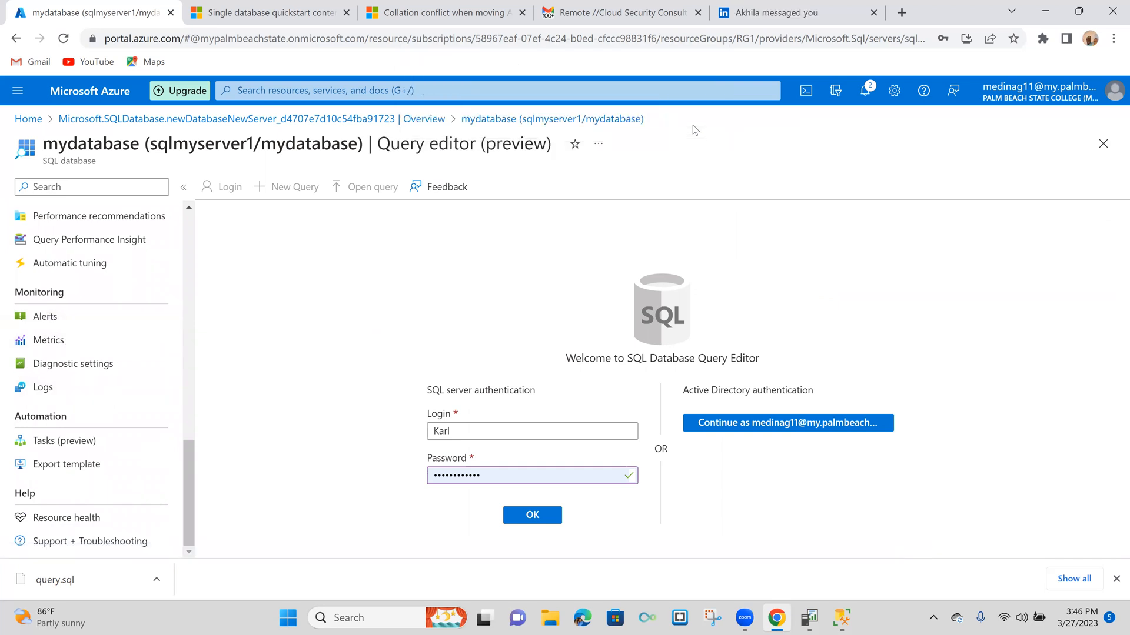